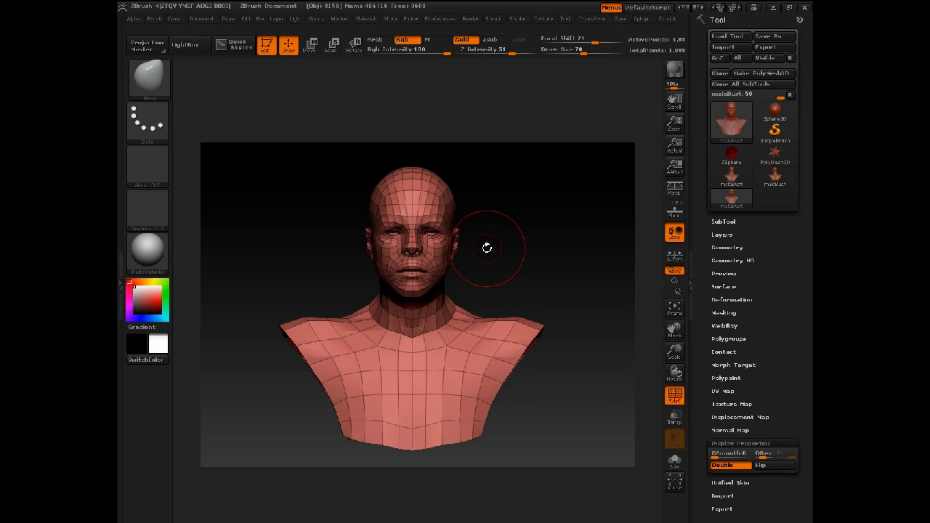
Enable Topological auto masking for the Move brush on the male bust
left_click_drag(558, 248, 477, 236)
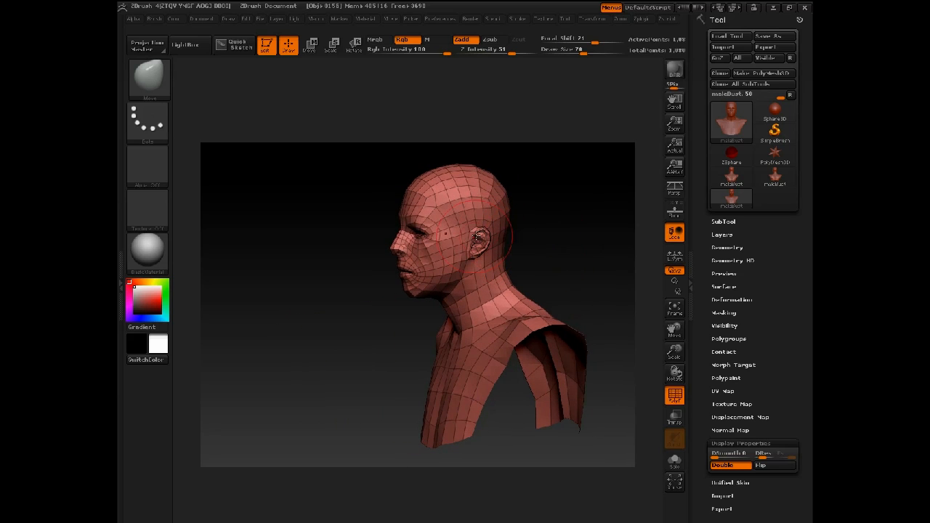
left_click_drag(377, 352, 267, 344)
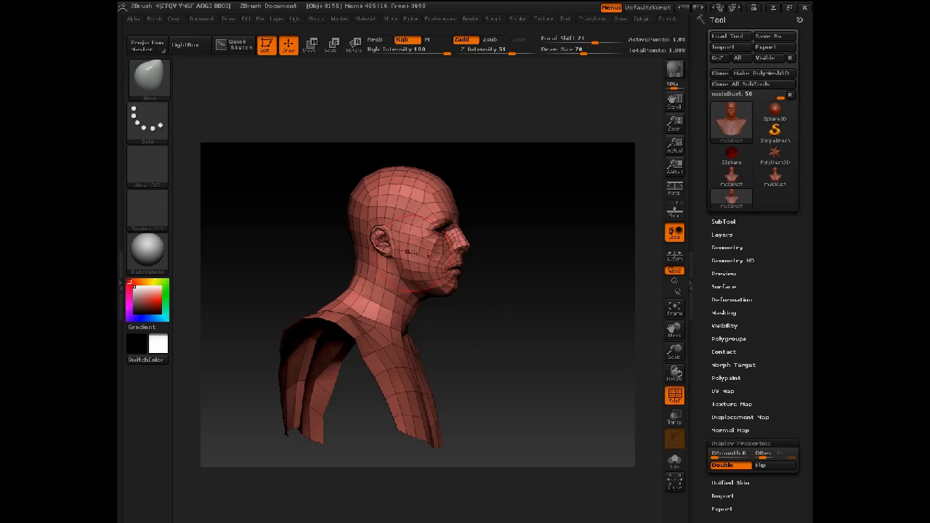
left_click_drag(510, 282, 469, 278)
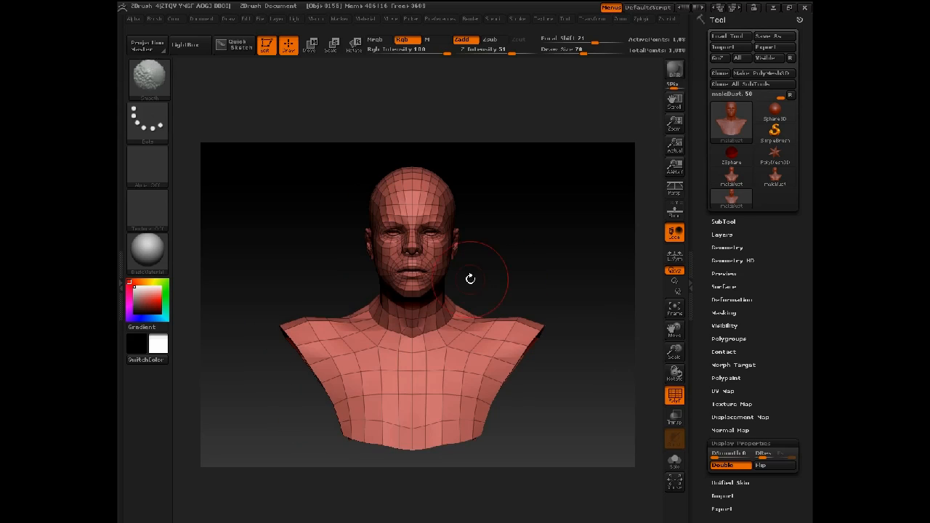
left_click_drag(483, 226, 514, 347, "alt")
left_click_drag(511, 312, 432, 338, "alt")
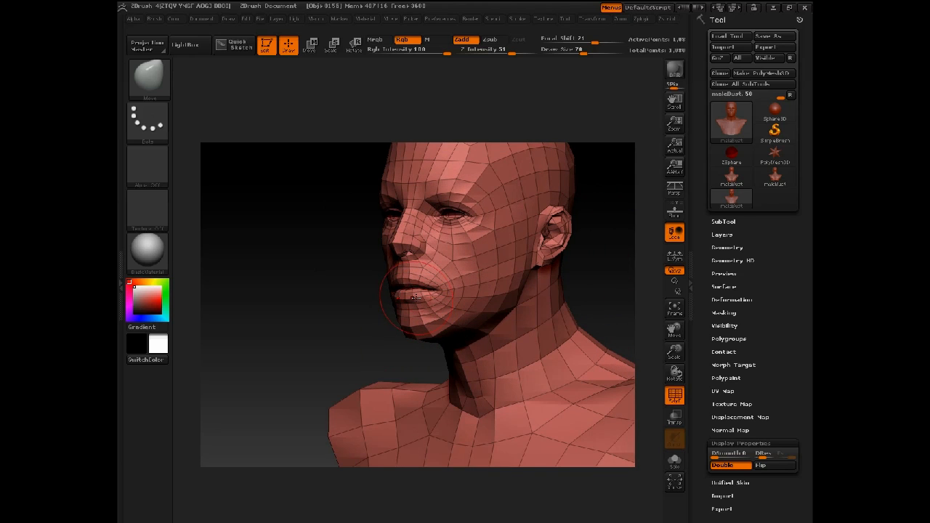
left_click_drag(414, 297, 327, 267)
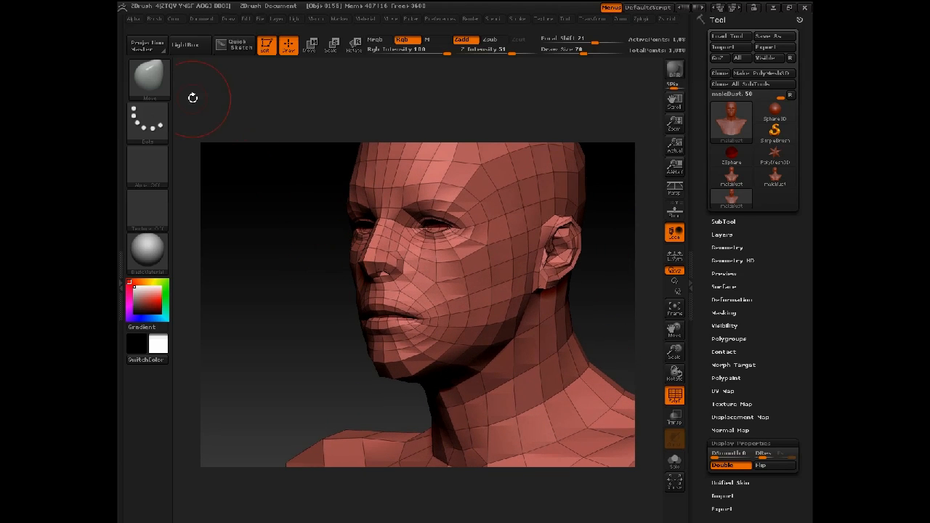
left_click(158, 87)
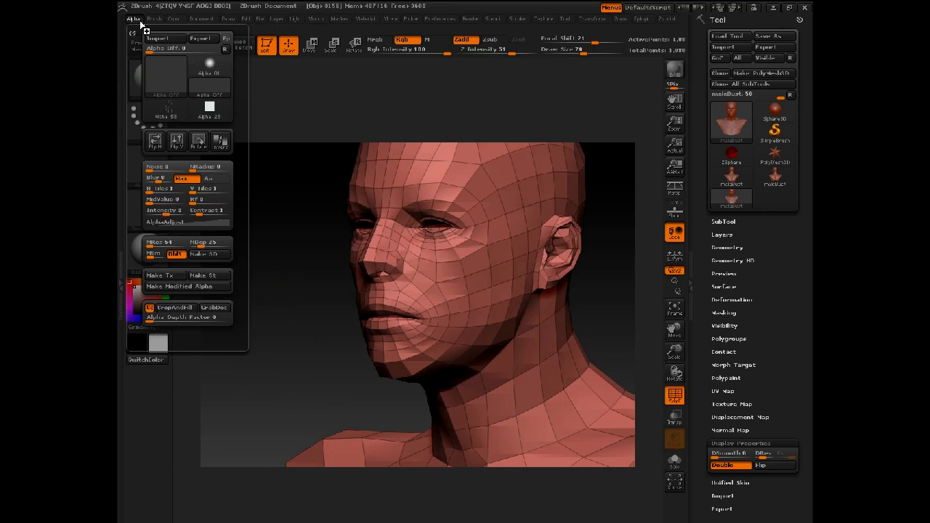
mouse_move(151, 18)
scroll(195, 311, "down", 5)
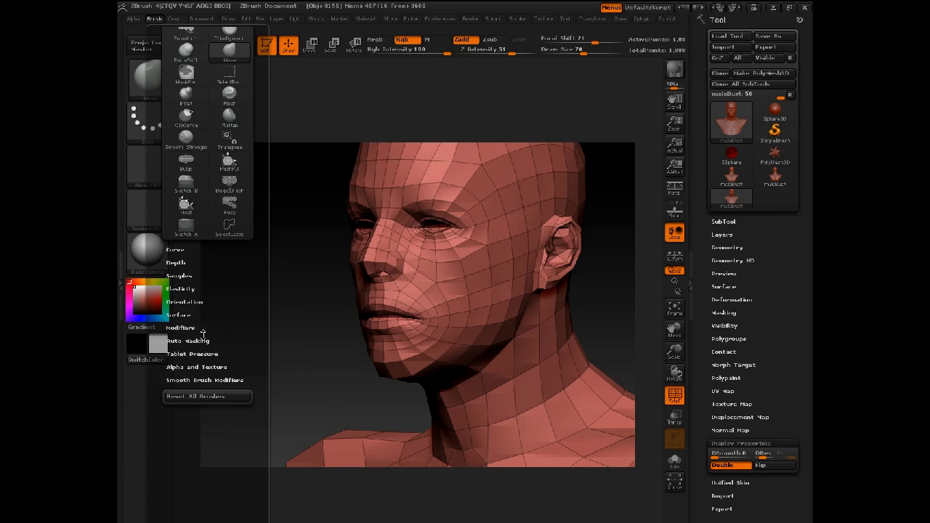
left_click(197, 340)
scroll(206, 304, "down", 4)
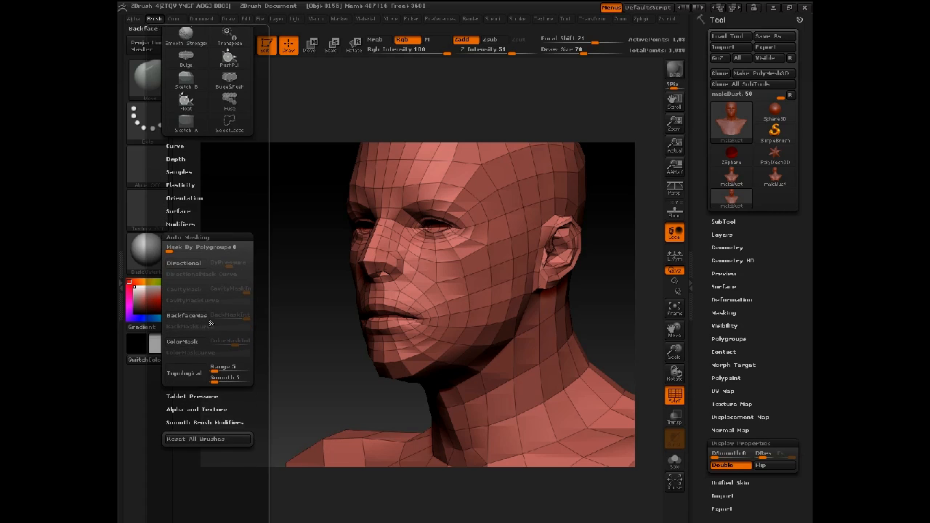
left_click(206, 372)
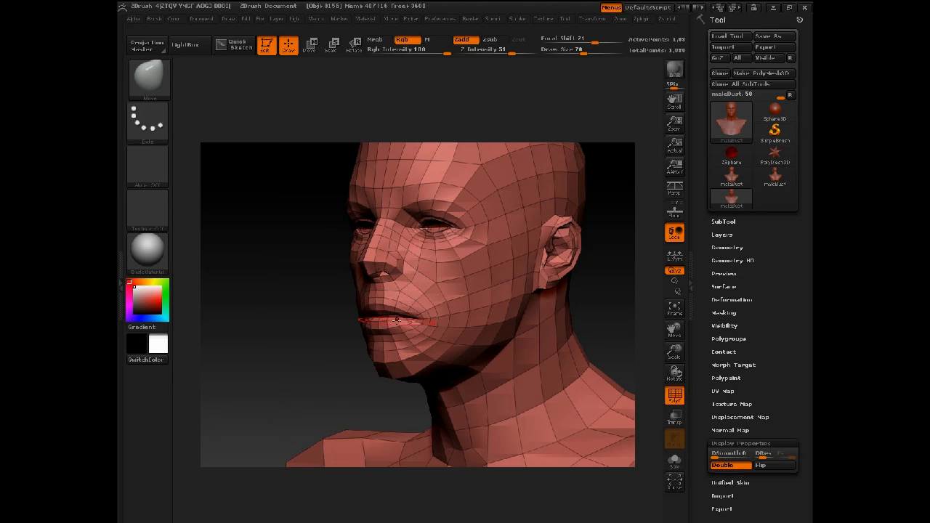
Try moving the lower lip, reducing the Draw Size to 44
left_click_drag(396, 320, 395, 324)
key("space")
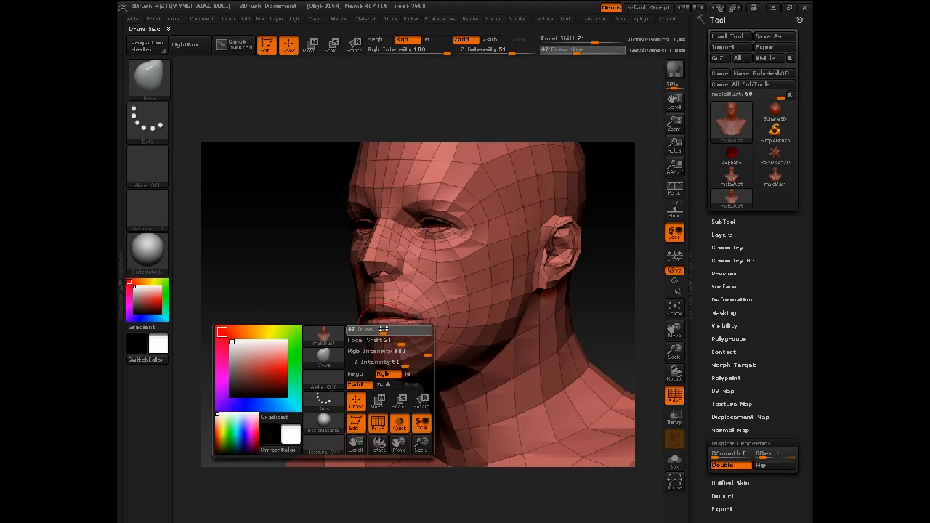
key("ctrl")
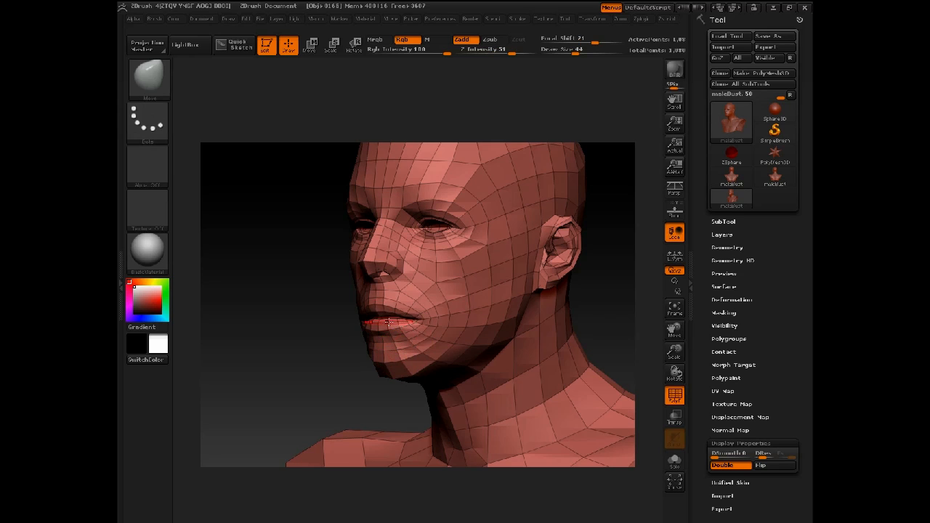
left_click_drag(324, 324, 518, 329, "shift")
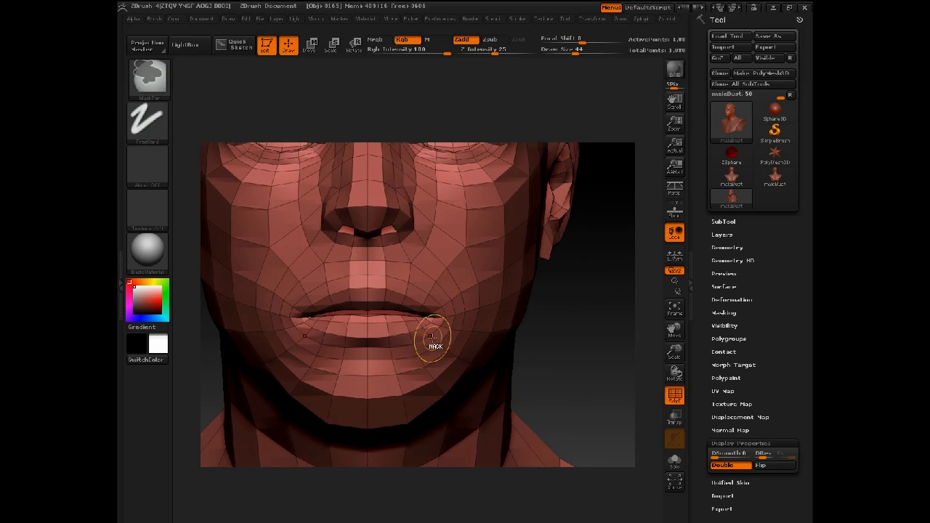
Set the Move brush's Topological masking Range to 0.1
left_click(156, 21)
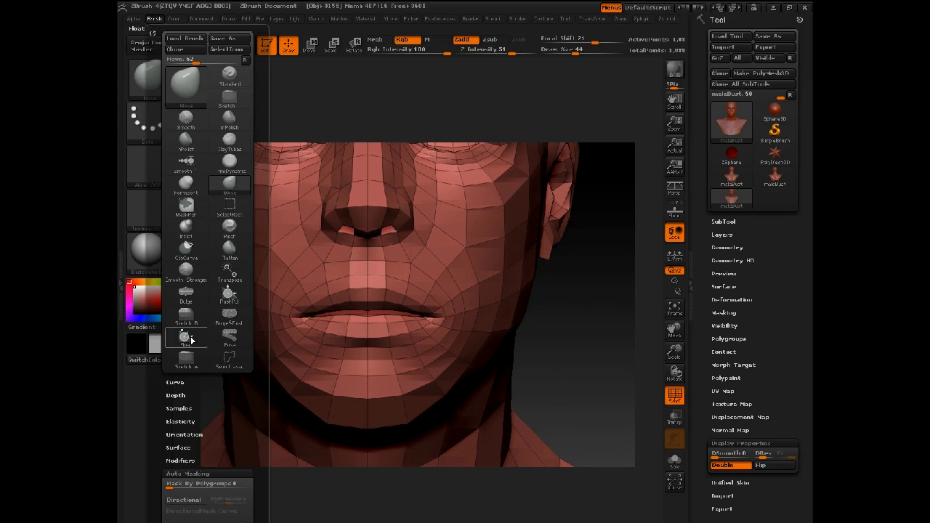
left_click_drag(222, 404, 229, 333)
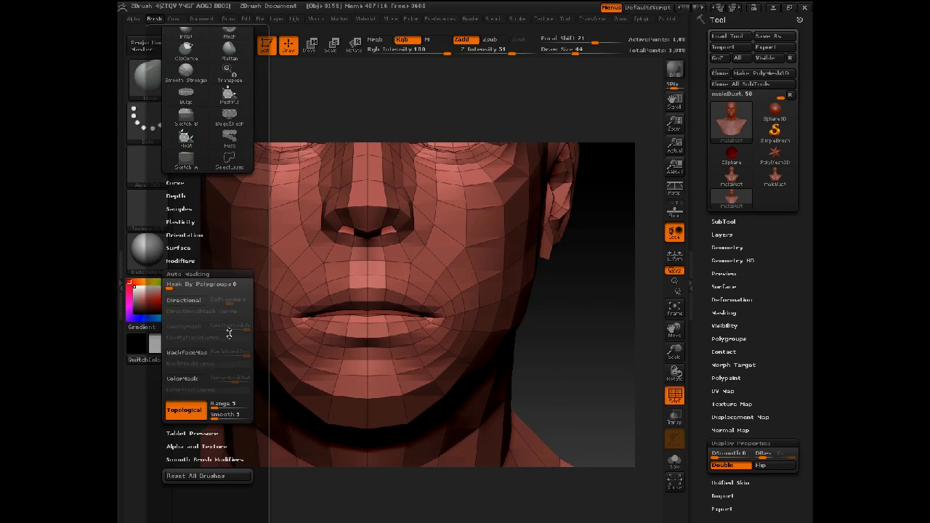
left_click(216, 408)
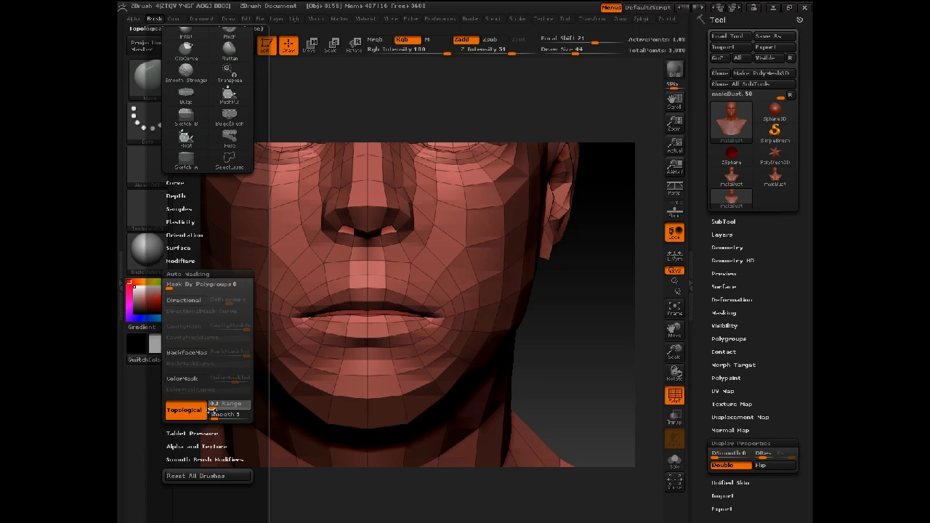
Set the Draw Size to 90 and pull the lower lip slightly downward
key("space")
left_click(359, 327)
left_click_drag(355, 341, 357, 351)
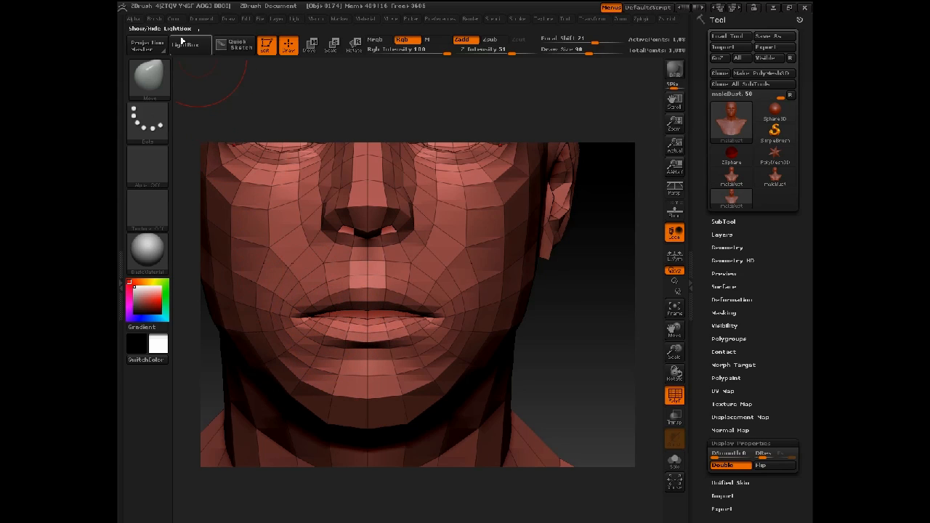
Increase the Topological masking Range, test it by pulling the lower lip down, and undo the pull
left_click(154, 18)
left_click_drag(207, 431, 214, 350)
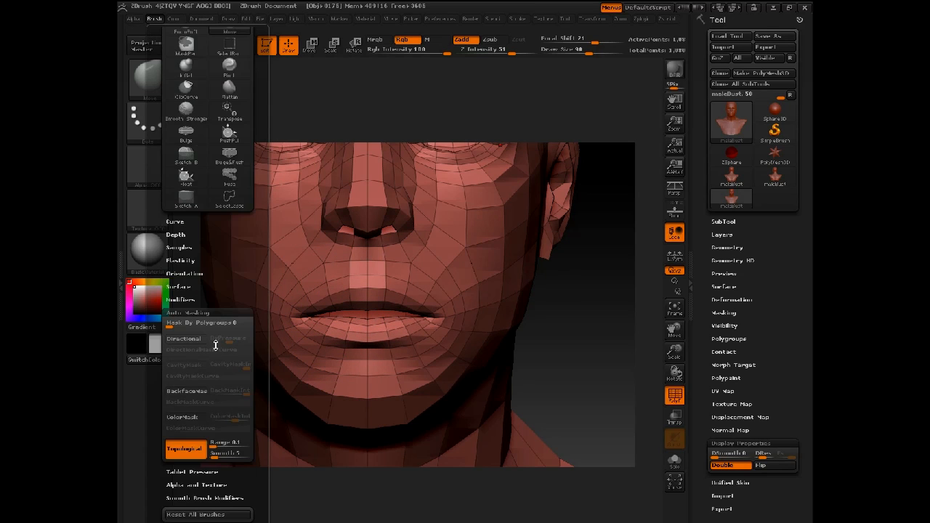
left_click(214, 441)
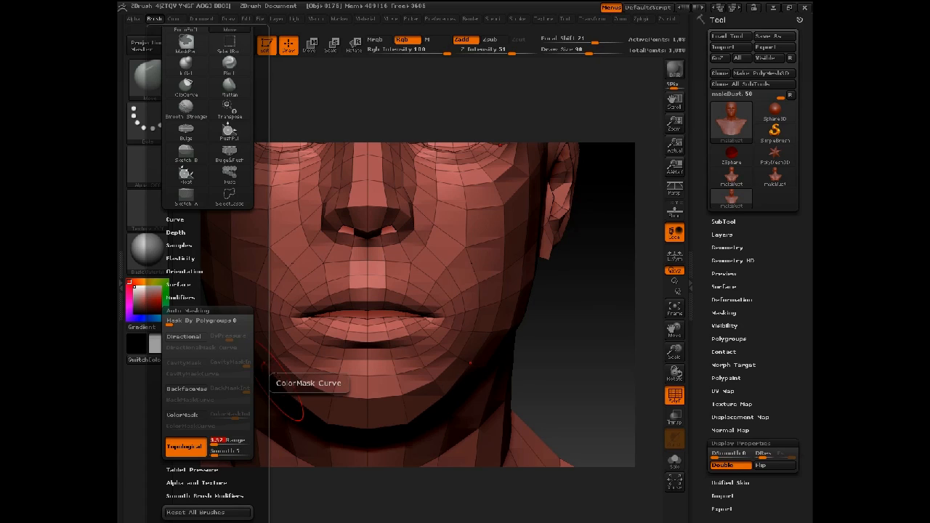
left_click_drag(338, 327, 346, 340)
key("ctrl")
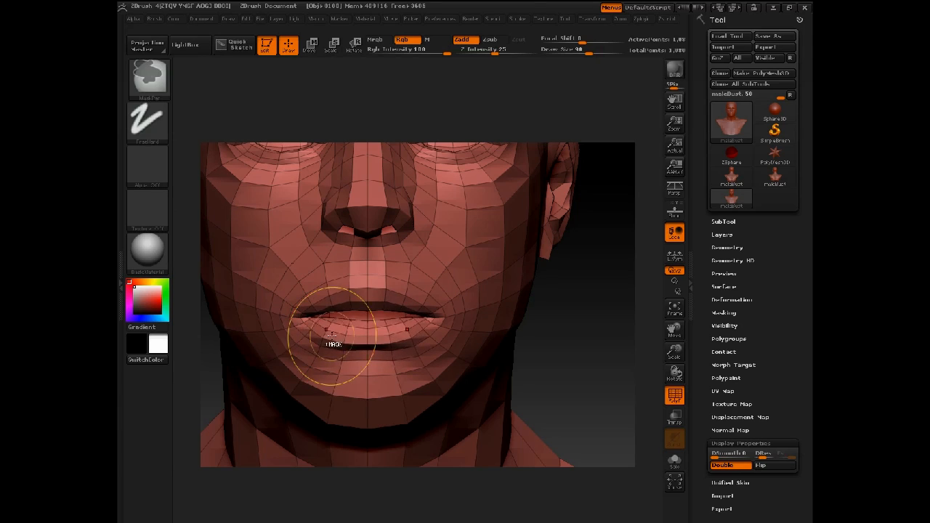
key("ctrl+z")
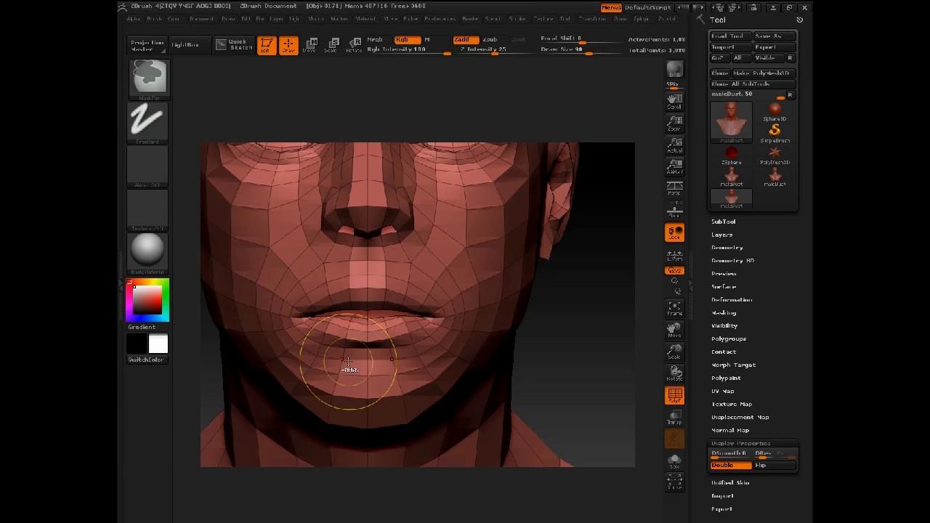
Revisit the brush's masking settings and try pulling the lower lip down past the chin
left_click(153, 18)
scroll(214, 318, "down", 5)
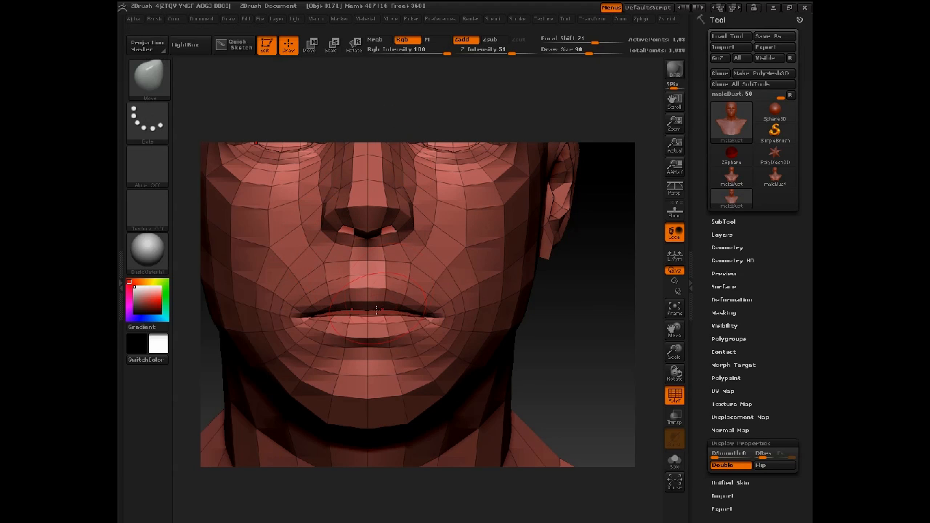
left_click_drag(342, 331, 349, 453)
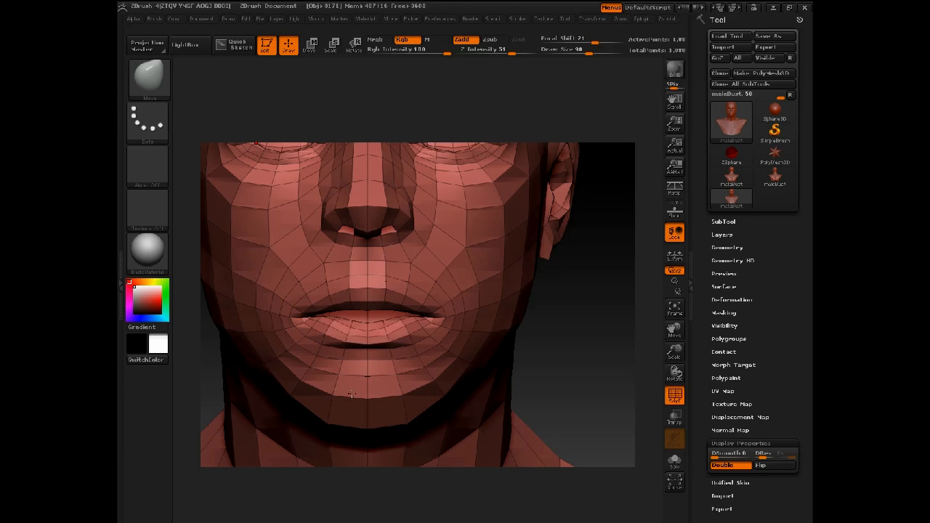
mouse_move(337, 302)
left_mouse_down("shift")
mouse_move(365, 299)
mouse_move(373, 320)
left_mouse_up("shift")
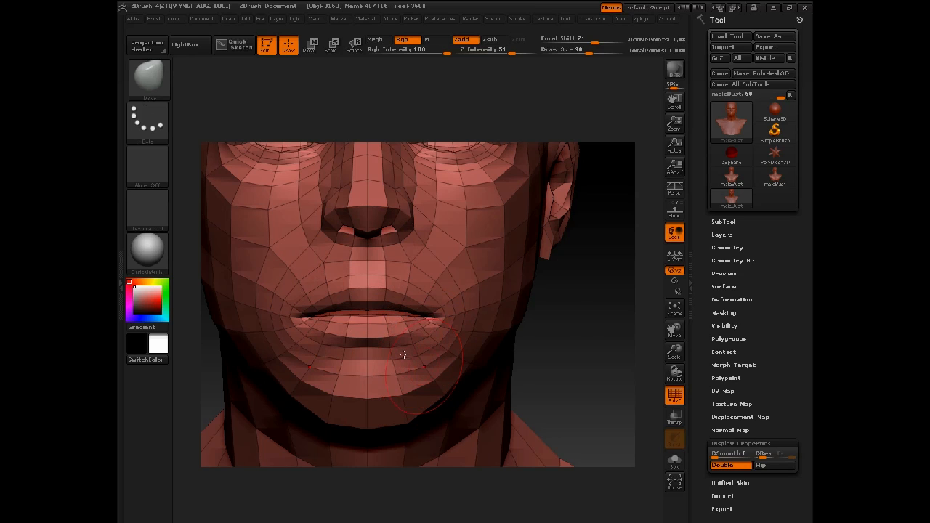
Readjust the Topological masking Range and try moving the lips with the Draw Size raised to 122
left_click_drag(541, 365, 534, 332, "alt")
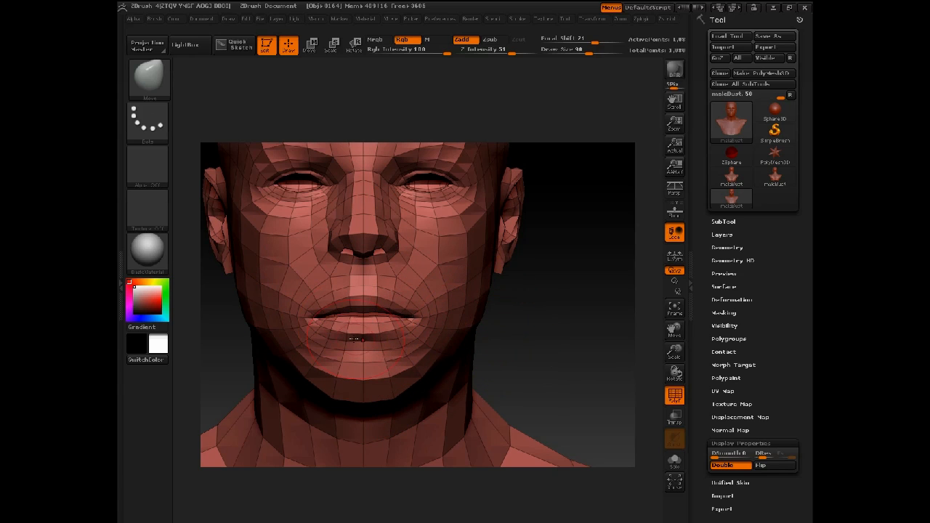
left_click(156, 19)
mouse_move(211, 521)
left_mouse_down()
mouse_move(215, 311)
mouse_move(216, 321)
left_mouse_up()
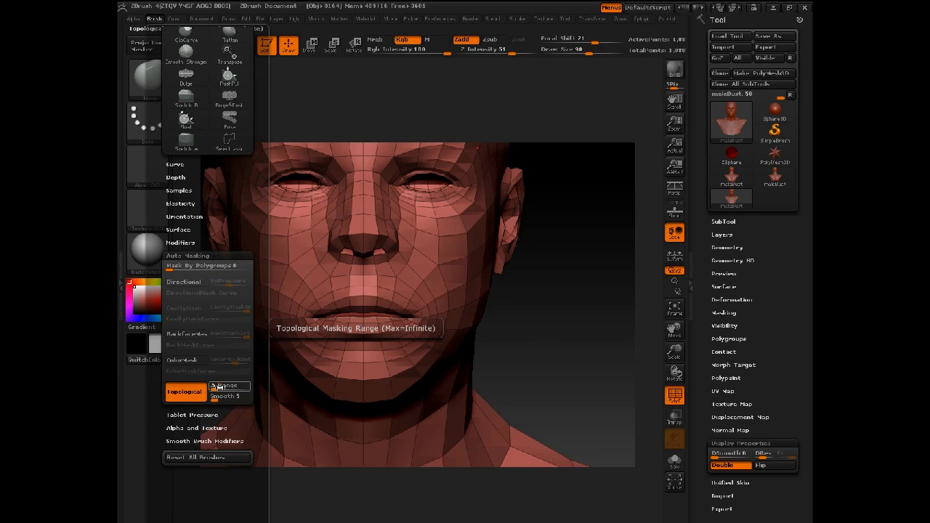
mouse_move(378, 317)
left_mouse_down()
mouse_move(403, 415)
mouse_move(371, 331)
mouse_move(373, 348)
mouse_move(376, 312)
left_mouse_up()
key("space")
key("ctrl")
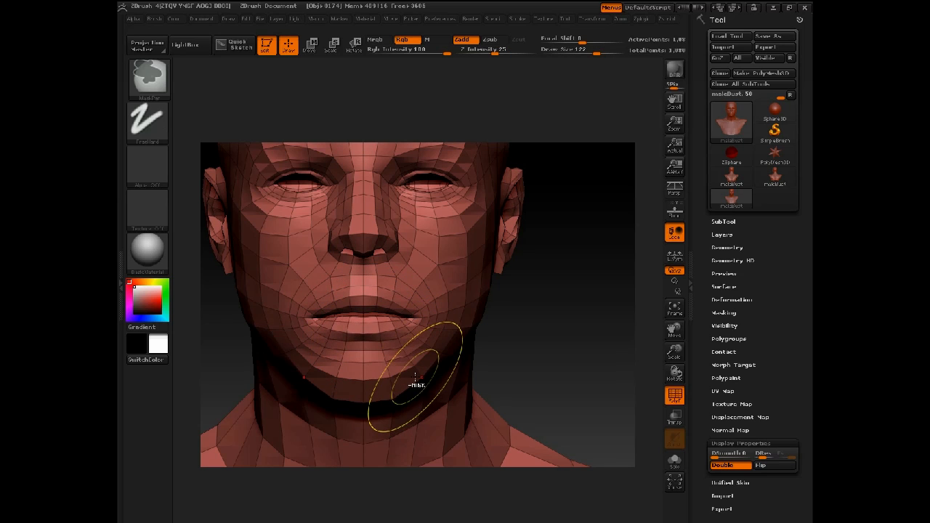
left_click(154, 19)
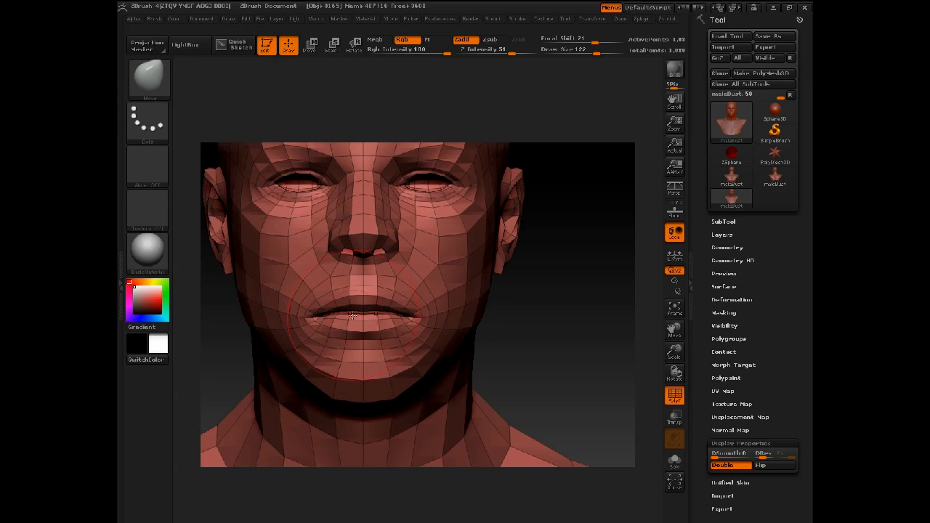
left_click_drag(361, 339, 317, 338)
Set the Draw Size to 74 for working around the ear in side view
left_click_drag(549, 301, 549, 323, "alt")
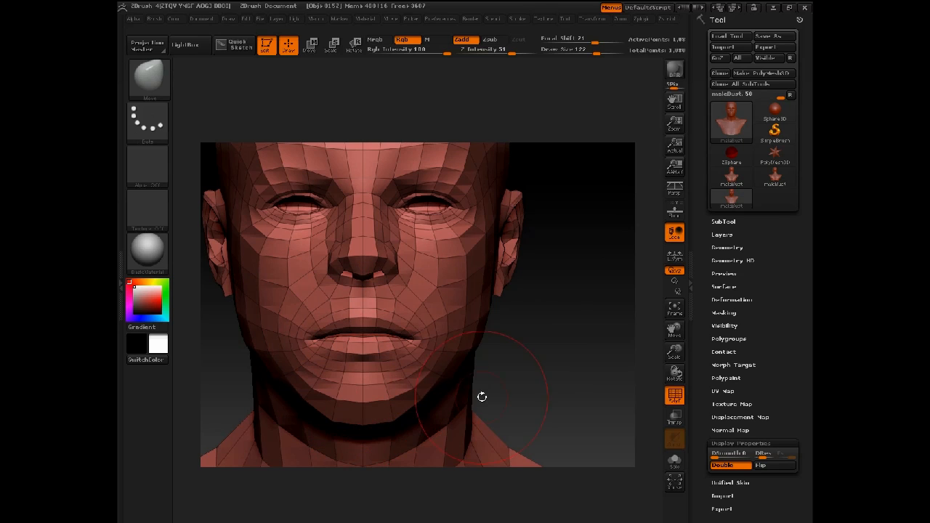
left_click_drag(481, 396, 370, 376)
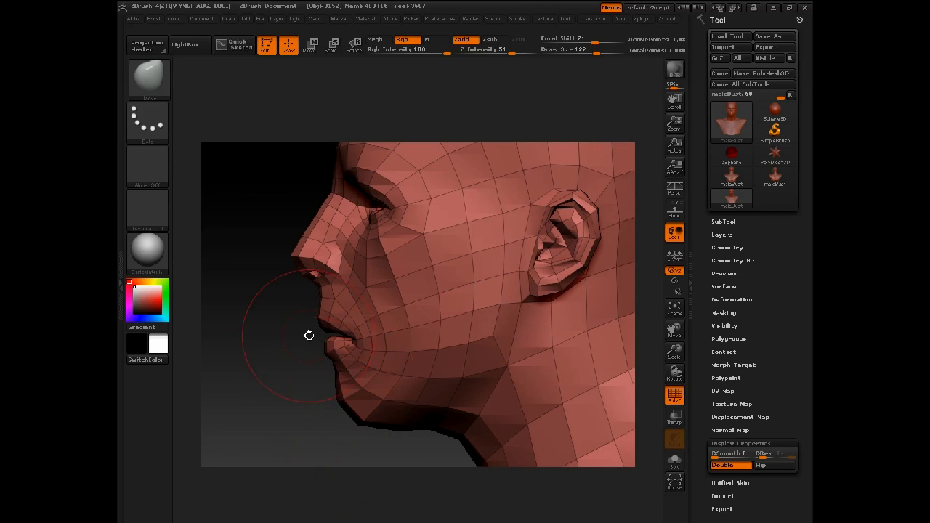
left_click_drag(289, 390, 291, 411, "alt")
left_click_drag(293, 279, 285, 246, "alt")
mouse_move(409, 117)
left_mouse_down("alt")
mouse_move(384, 127)
mouse_move(407, 136)
left_mouse_up("alt")
key("space")
left_click(425, 309)
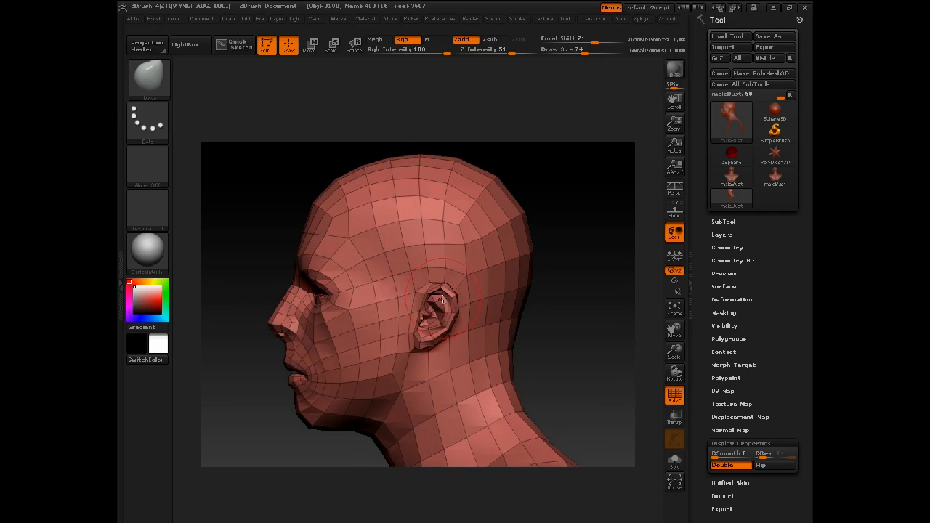
mouse_move(444, 295)
left_mouse_down()
mouse_move(500, 202)
mouse_move(523, 191)
mouse_move(565, 293)
mouse_move(556, 240)
left_mouse_up()
left_click_drag(530, 199, 584, 271)
left_click_drag(574, 319, 524, 248)
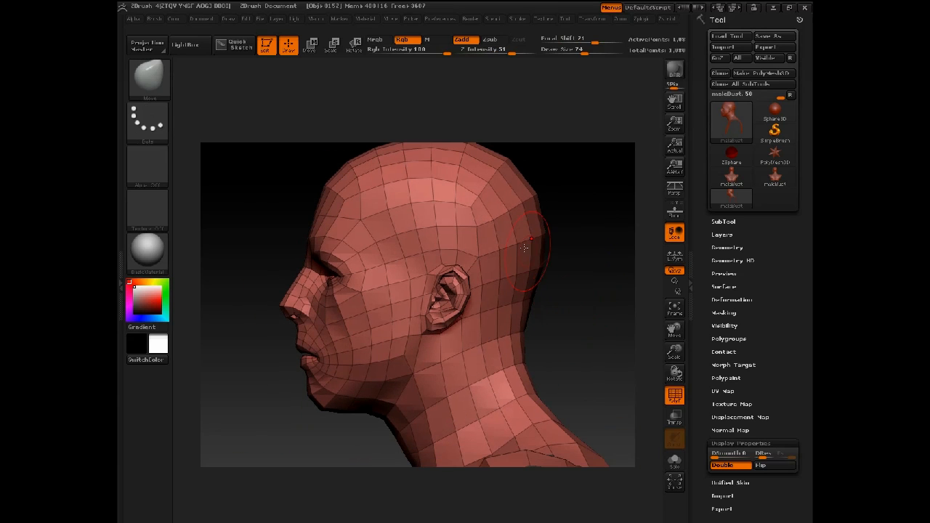
Choose the SelectLasso brush and hide the face and cranium, keeping the ear, neck and shoulder area shown
left_click(159, 88)
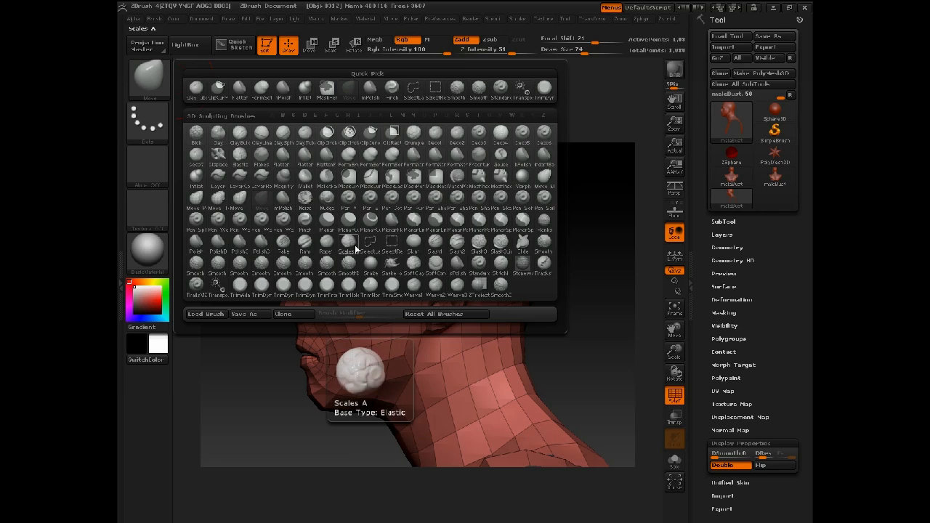
left_click(368, 248)
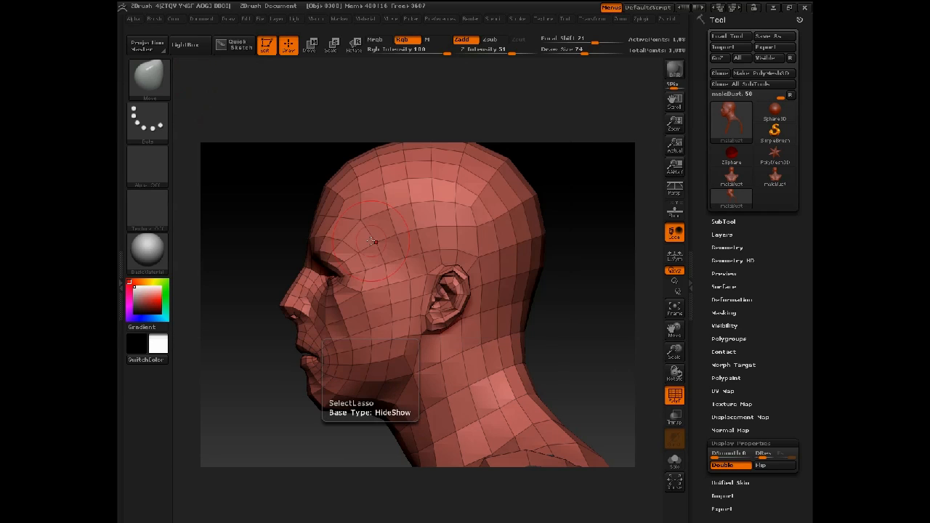
mouse_move(287, 164)
left_mouse_down("ctrl+shift")
mouse_move(197, 349)
mouse_move(274, 461)
mouse_move(345, 428)
mouse_move(388, 326)
mouse_move(457, 210)
mouse_move(601, 234)
mouse_move(502, 86)
mouse_move(371, 131)
left_mouse_up("ctrl+shift")
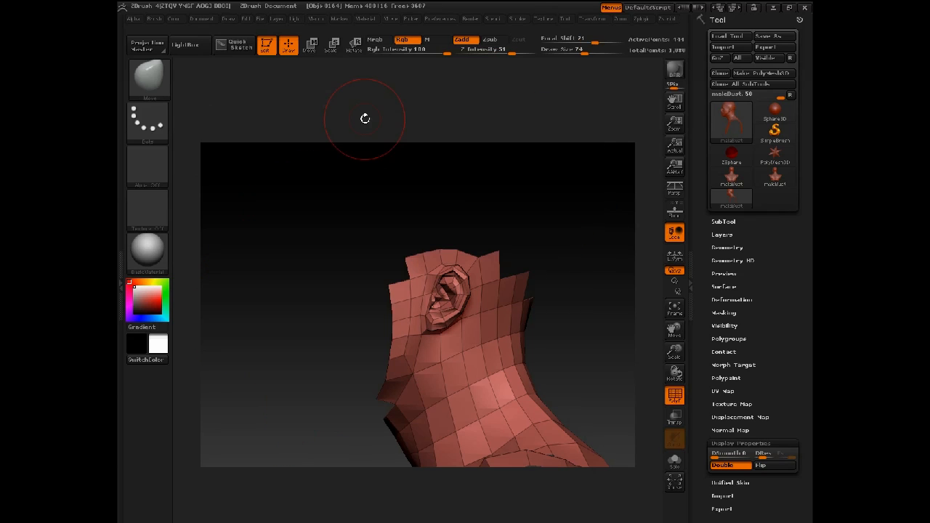
mouse_move(393, 286)
left_mouse_down()
mouse_move(293, 212)
mouse_move(264, 404)
left_mouse_up()
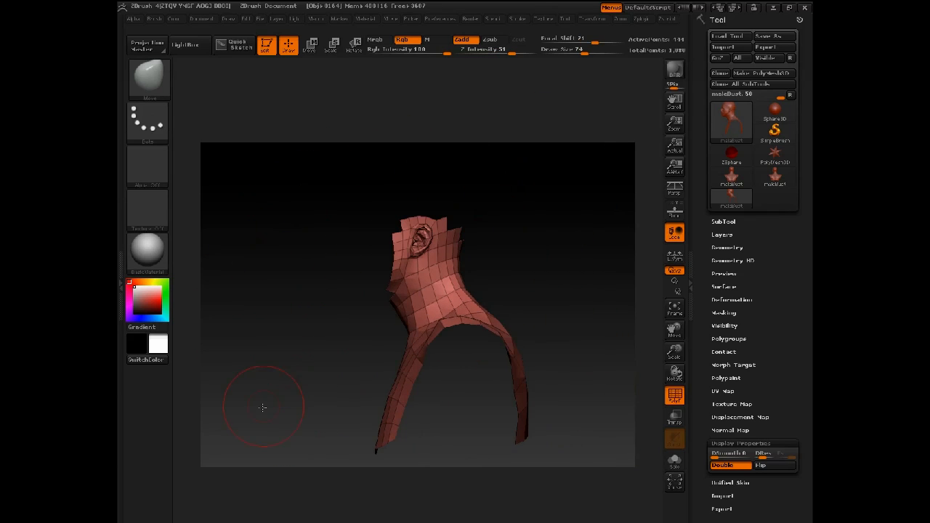
Hide the neck and shoulders with SelectLasso, frame the remaining ear patch and look up the Solo mode option
mouse_move(536, 356)
left_mouse_down("ctrl+alt+shift")
mouse_move(469, 254)
mouse_move(334, 436)
mouse_move(538, 444)
mouse_move(570, 330)
mouse_move(440, 182)
mouse_move(579, 162)
mouse_move(564, 146)
left_mouse_up("ctrl+alt+shift")
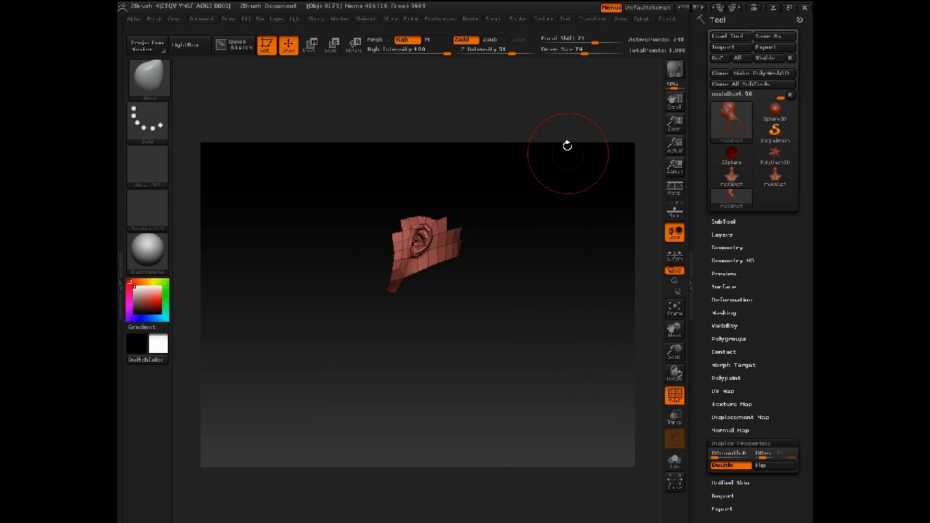
key("f")
left_click_drag(579, 182, 574, 208, "alt")
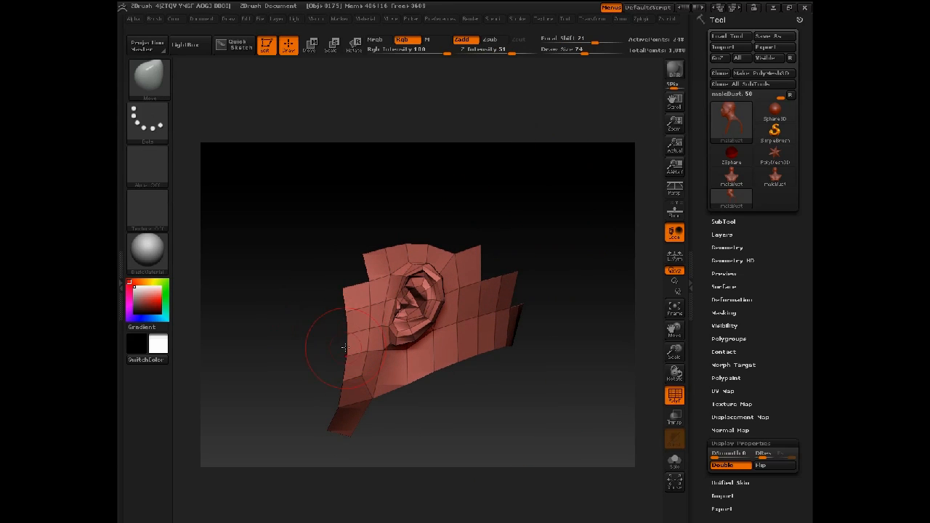
left_click(586, 20)
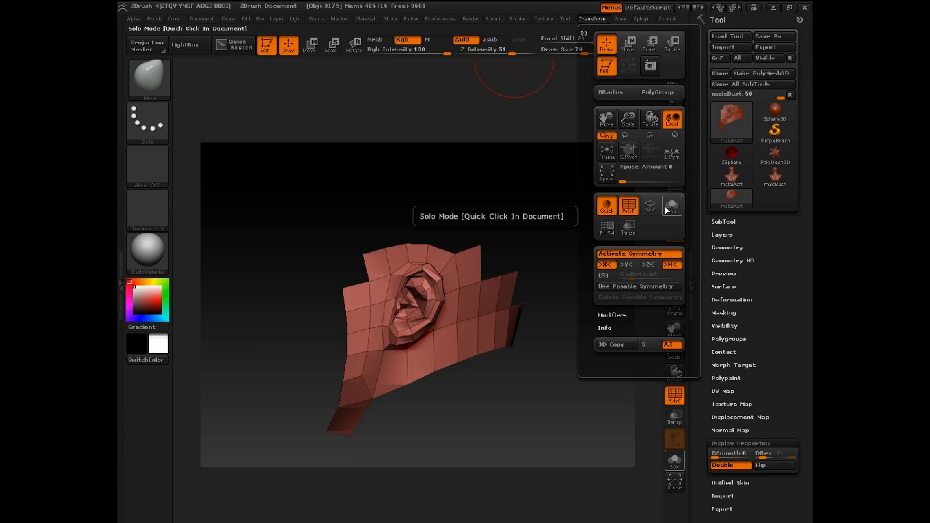
Trim away the polygons surrounding the ear with SelectLasso until only the ear is shown
mouse_move(277, 427)
left_mouse_down("ctrl+shift")
mouse_move(269, 348)
mouse_move(373, 182)
mouse_move(367, 427)
mouse_move(426, 415)
mouse_move(315, 409)
mouse_move(473, 399)
mouse_move(339, 356)
mouse_move(581, 272)
left_mouse_up("ctrl+shift")
mouse_move(607, 231)
left_mouse_down("ctrl+alt+shift")
mouse_move(509, 137)
mouse_move(472, 139)
mouse_move(457, 212)
mouse_move(521, 239)
left_mouse_up("ctrl+alt+shift")
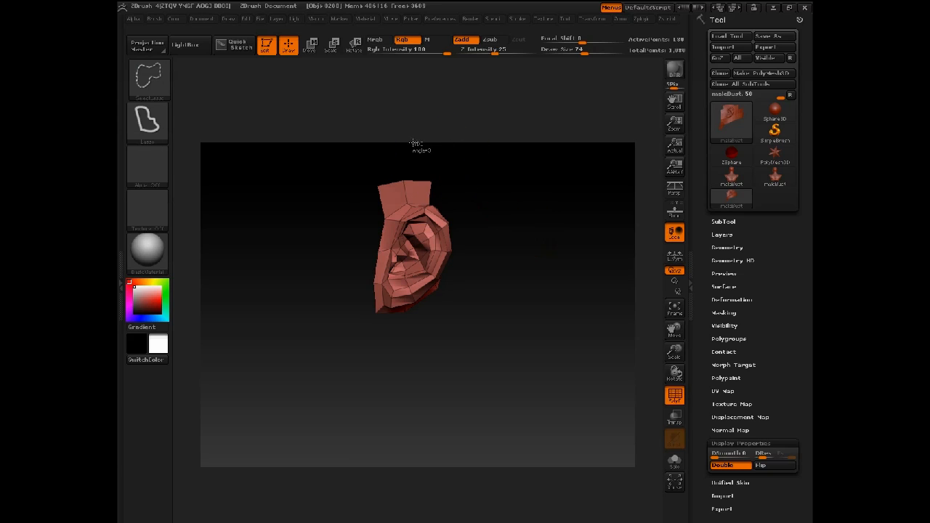
mouse_move(415, 145)
left_mouse_down("ctrl+alt+shift")
mouse_move(323, 196)
mouse_move(514, 176)
mouse_move(494, 155)
mouse_move(502, 286)
mouse_move(535, 266)
mouse_move(492, 218)
left_mouse_up("ctrl+alt+shift")
left_click_drag(528, 295, 582, 269)
Assign the visible ear polygons to their own polygroup with Group Visible
scroll(740, 359, "down", 1)
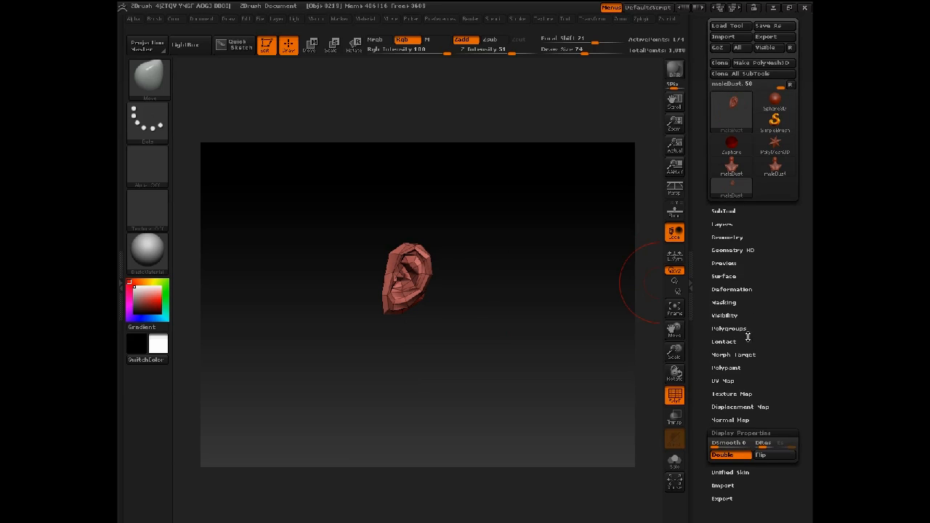
left_click(746, 331)
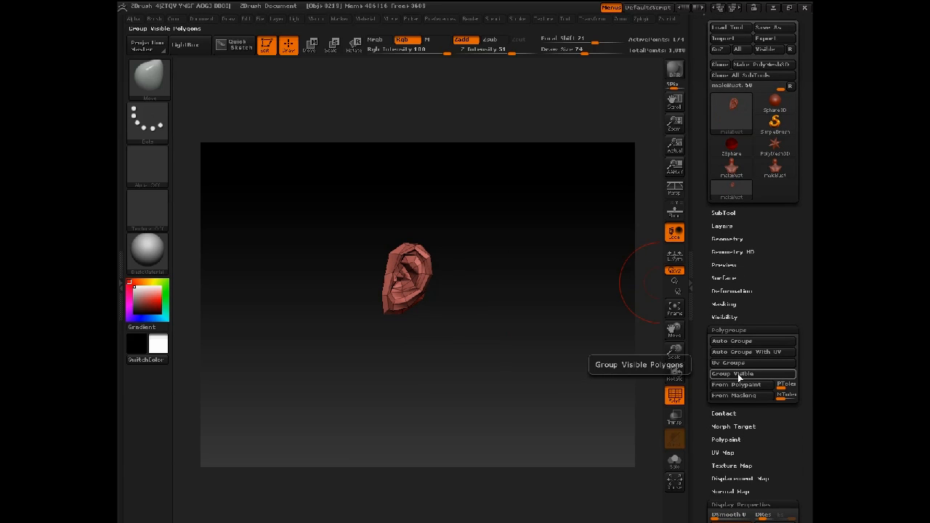
left_click(737, 374)
mouse_move(517, 307)
left_mouse_down("alt")
mouse_move(556, 353)
mouse_move(565, 394)
mouse_move(580, 333)
left_mouse_up("alt")
mouse_move(581, 333)
left_mouse_down()
mouse_move(593, 284)
mouse_move(592, 297)
mouse_move(533, 229)
left_mouse_up()
Hide the strip of polygons joining the ear to the head with SelectLasso, leaving only the outer ear shown
mouse_move(392, 196)
left_mouse_down("ctrl+shift")
mouse_move(348, 278)
mouse_move(356, 420)
mouse_move(391, 393)
left_mouse_up("ctrl+shift")
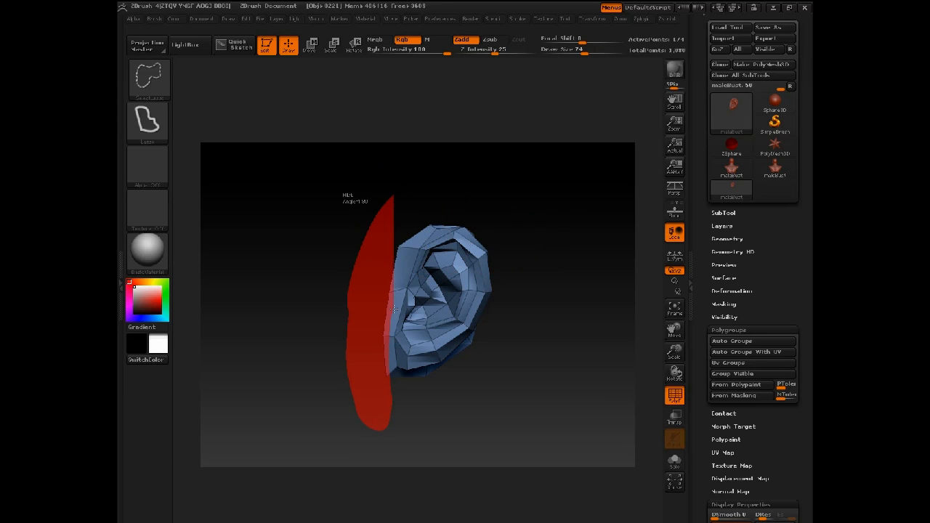
left_click_drag(429, 213, 431, 220, "ctrl+alt+shift")
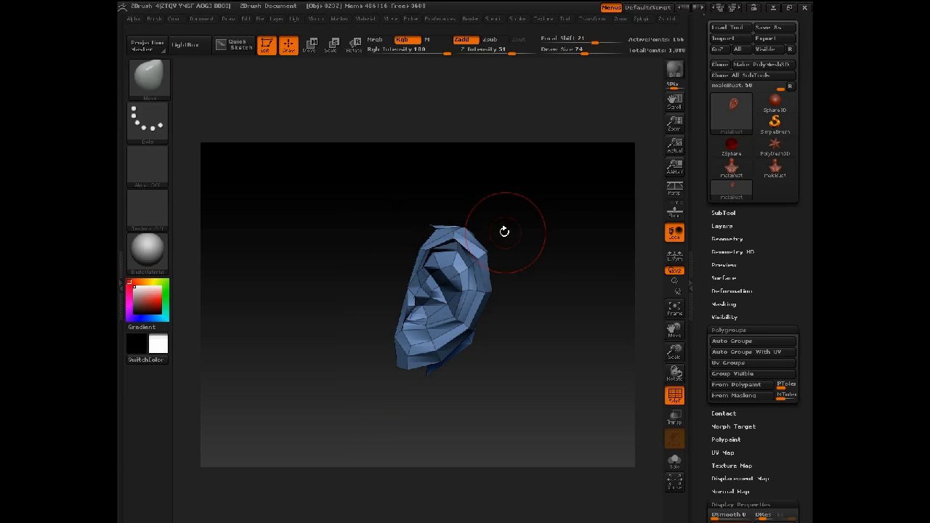
mouse_move(536, 242)
left_mouse_down("alt")
mouse_move(539, 208)
mouse_move(527, 305)
mouse_move(533, 349)
left_mouse_up("alt")
mouse_move(500, 245)
left_mouse_down()
mouse_move(468, 265)
mouse_move(498, 261)
mouse_move(400, 227)
mouse_move(401, 290)
mouse_move(454, 327)
mouse_move(531, 422)
mouse_move(516, 244)
left_mouse_up()
mouse_move(516, 283)
left_mouse_down()
mouse_move(511, 251)
mouse_move(516, 288)
left_mouse_up()
mouse_move(534, 340)
left_mouse_down("ctrl+alt+shift")
mouse_move(496, 310)
mouse_move(499, 404)
left_mouse_up("ctrl+alt+shift")
left_click_drag(548, 321, 448, 318)
Group the visible outer ear as a separate polygroup and show the whole bust again
left_click(747, 375)
left_click_drag(507, 345, 494, 332)
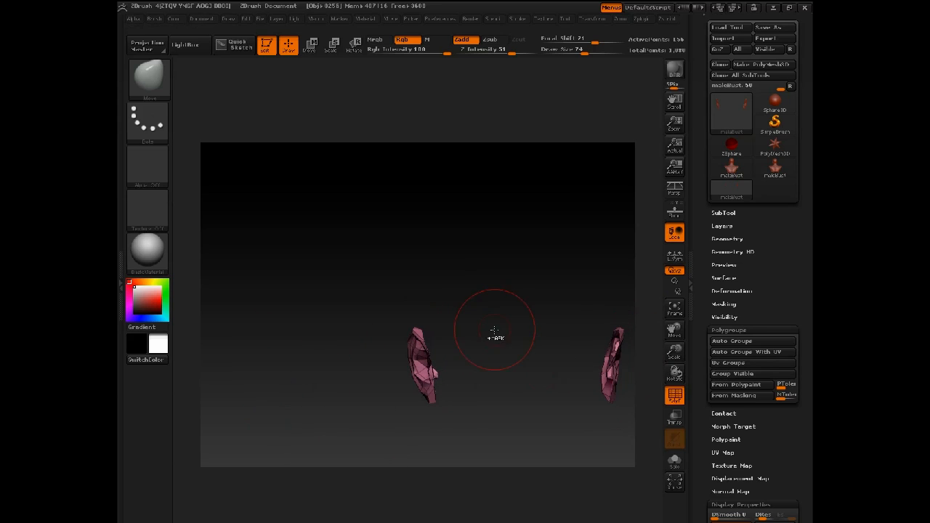
left_click(524, 309, "ctrl+shift")
mouse_move(312, 342)
left_mouse_down()
mouse_move(353, 348)
mouse_move(307, 387)
left_mouse_up()
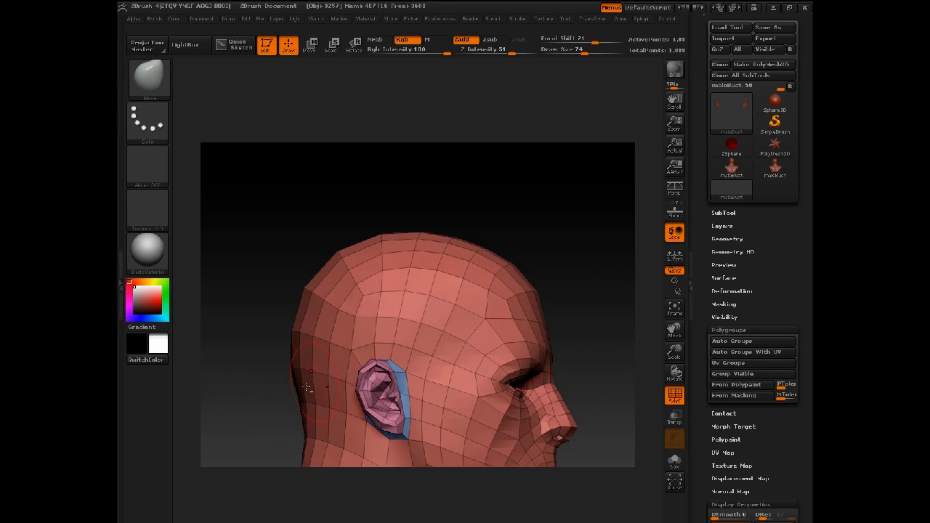
Isolate the outer ear polygroup, mask it completely and frame it
left_click(381, 384, "ctrl+shift")
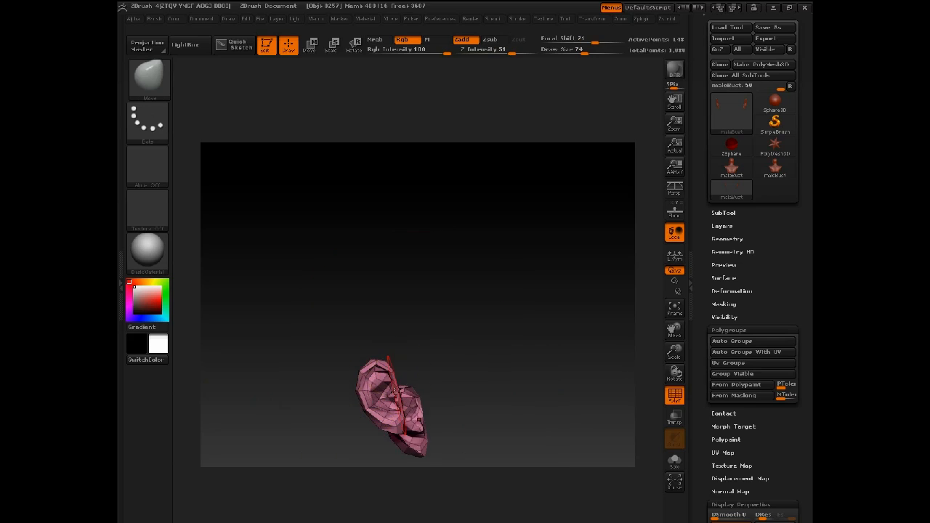
left_click_drag(451, 349, 513, 254)
left_click(523, 273, "ctrl")
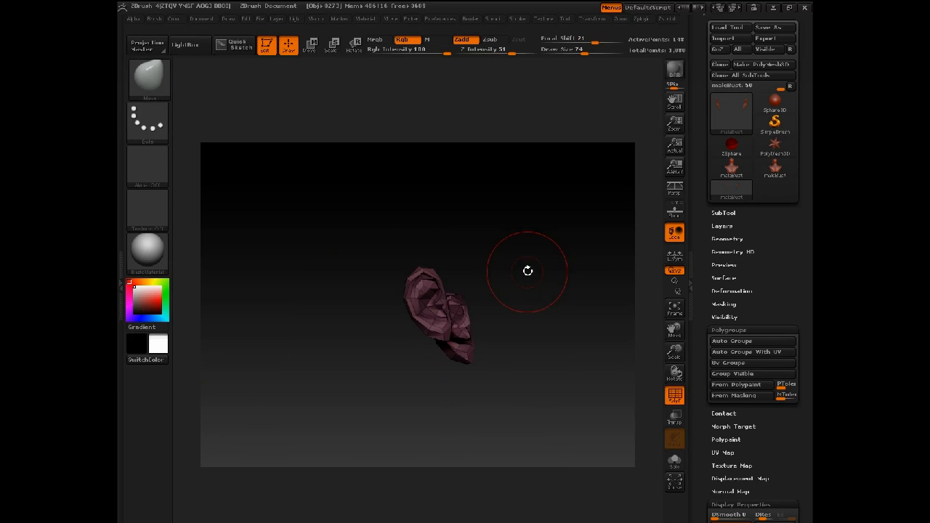
key("f")
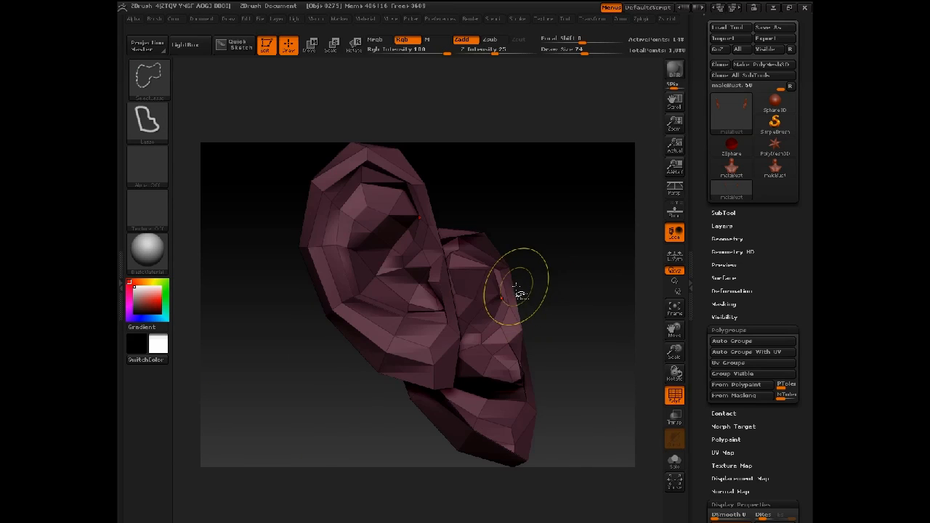
Restore the visibility of the full bust and invert the mask so the head is protected and the ears stay free
left_click(566, 271, "ctrl+shift")
left_click(565, 270, "ctrl+shift")
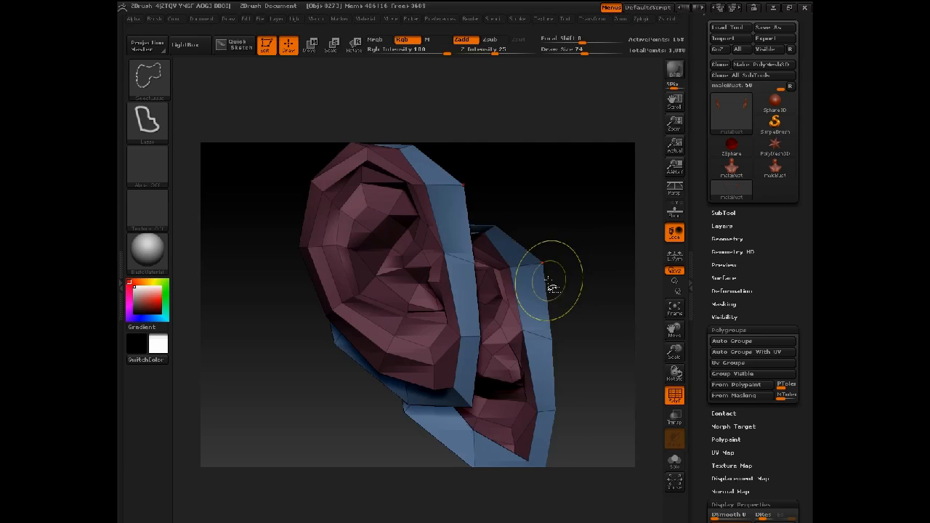
left_click(551, 291, "ctrl+shift")
key("f")
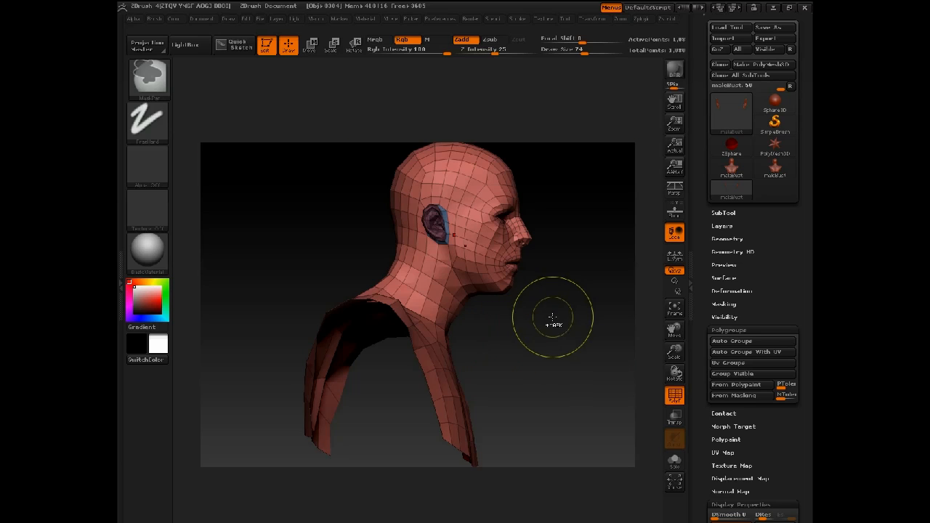
left_click(552, 318, "ctrl")
left_click_drag(583, 237, 535, 344)
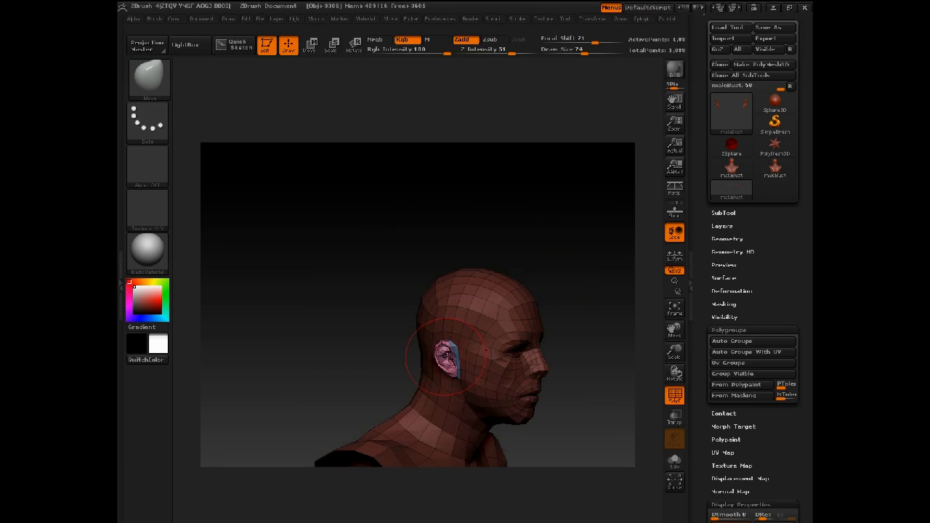
Examine the unmasked ear up close and clear the mask from the head
left_click_drag(405, 344, 400, 401, "alt")
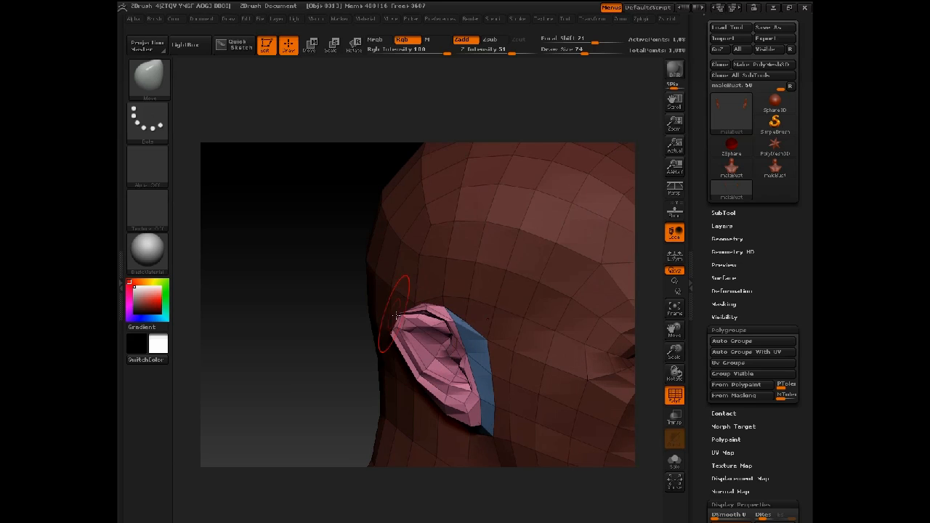
left_click_drag(313, 392, 298, 356, "alt")
left_click(319, 297, "ctrl")
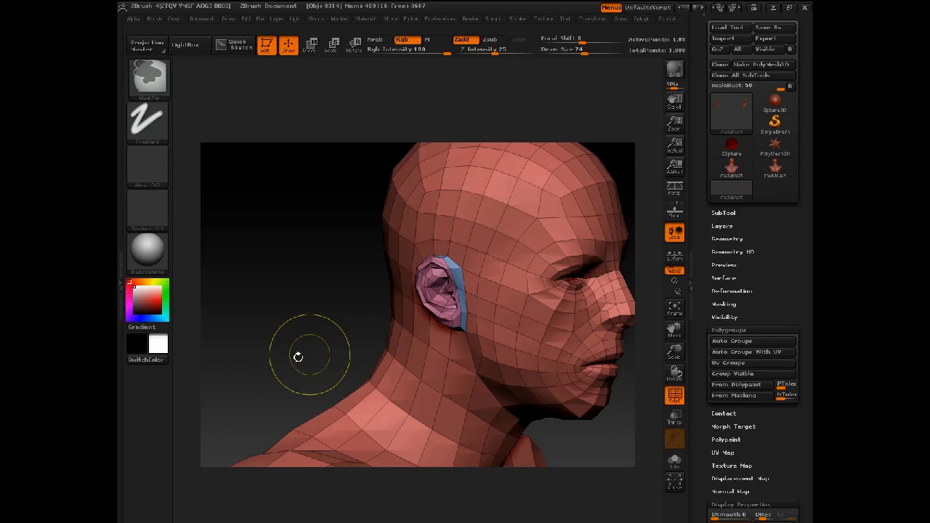
Isolate the outer ear polygroup again, mask it, show the full bust and invert the mask onto the head
left_click_drag(332, 323, 336, 369, "alt")
left_click(491, 319, "ctrl+shift")
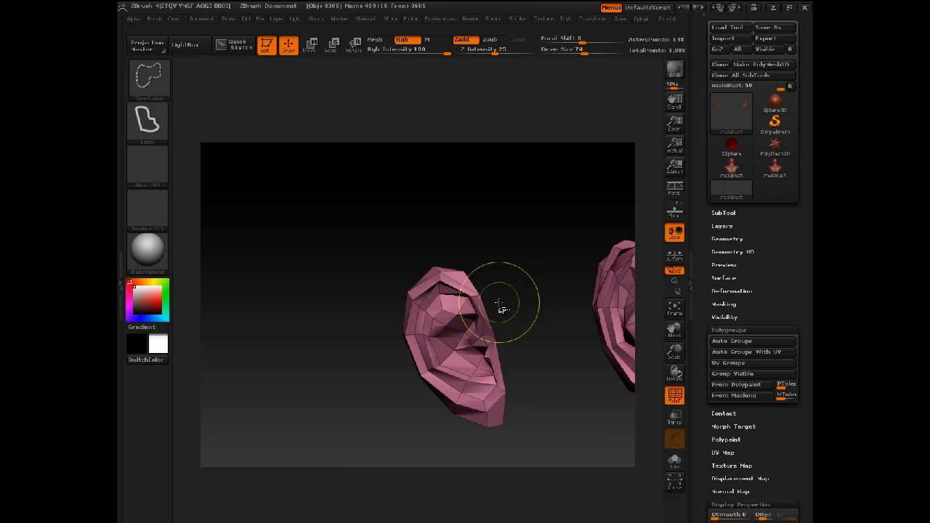
left_click(512, 281, "ctrl")
left_click(508, 290, "ctrl+shift")
left_click(324, 332, "ctrl")
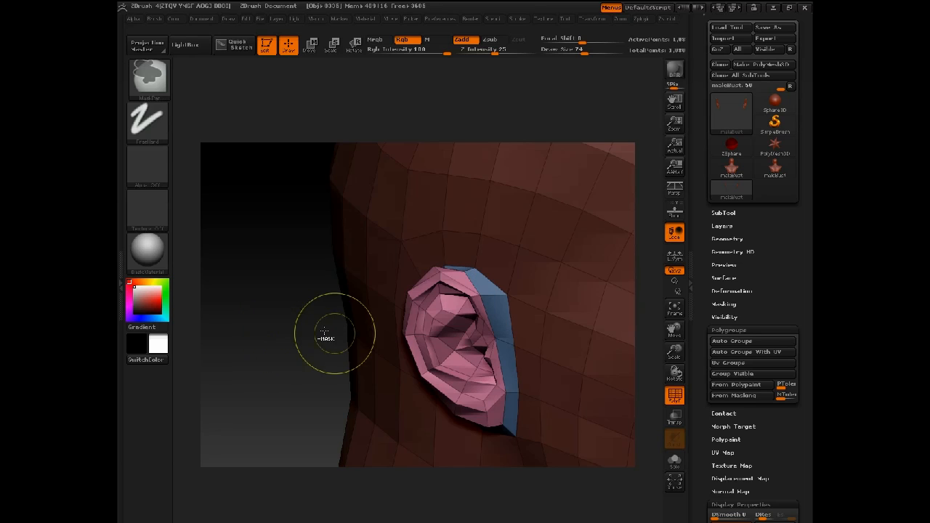
Set the Draw Size to 189 and reshape the unmasked ear with the Move brush, working from the side and back
key("space")
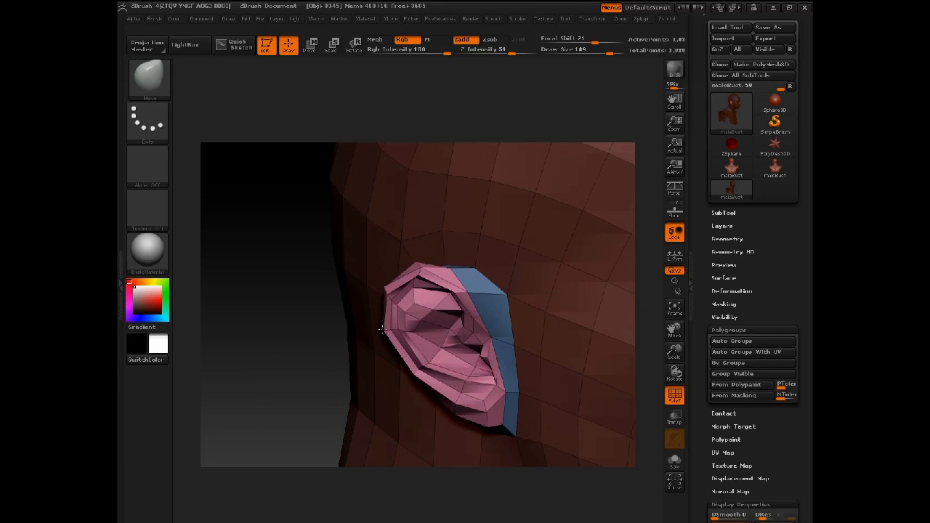
left_click_drag(381, 329, 350, 329)
key("F1")
mouse_move(311, 377)
left_mouse_down("alt")
mouse_move(302, 348)
mouse_move(368, 295)
left_mouse_up("alt")
left_click_drag(320, 231, 403, 244)
left_click_drag(507, 289, 547, 280)
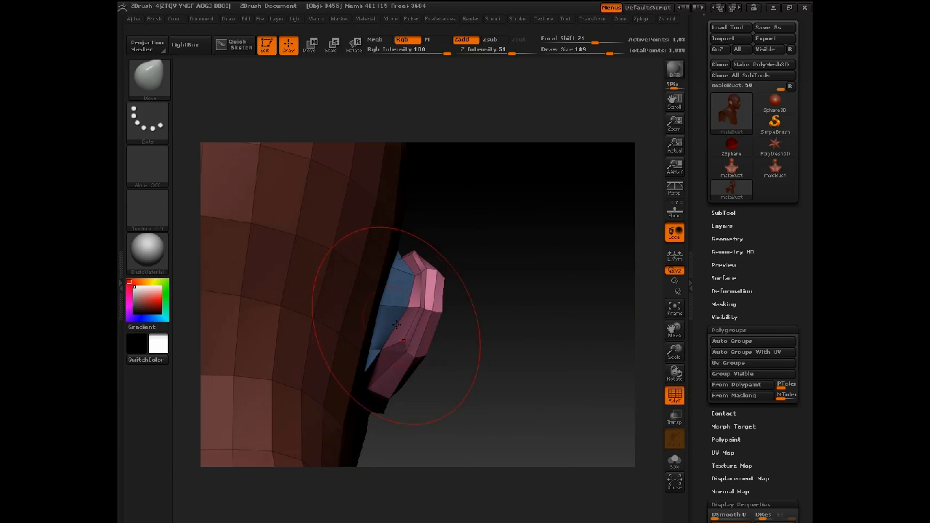
mouse_move(375, 313)
left_mouse_down()
mouse_move(405, 301)
mouse_move(327, 430)
mouse_move(332, 373)
mouse_move(395, 225)
mouse_move(368, 357)
mouse_move(377, 411)
mouse_move(446, 353)
left_mouse_up()
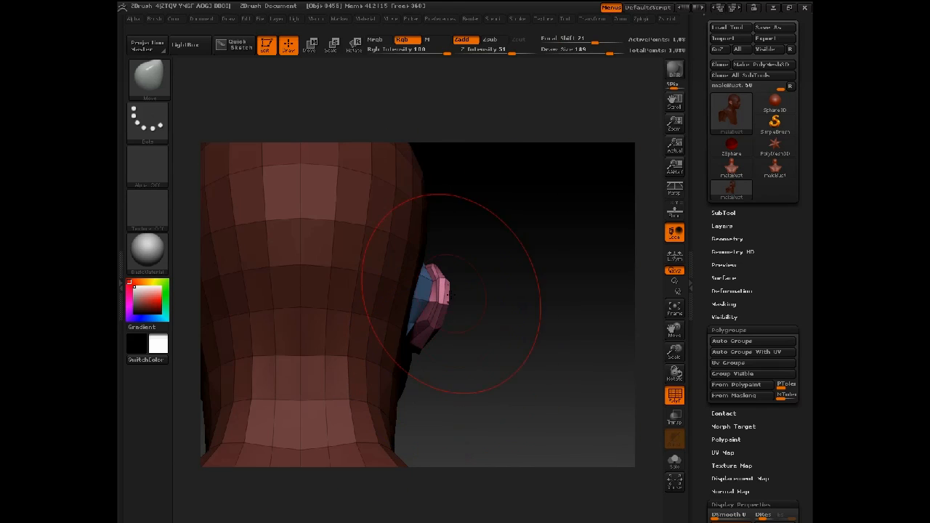
Move the unmasked ear away from the head and rotate it with Transpose action lines
key("w")
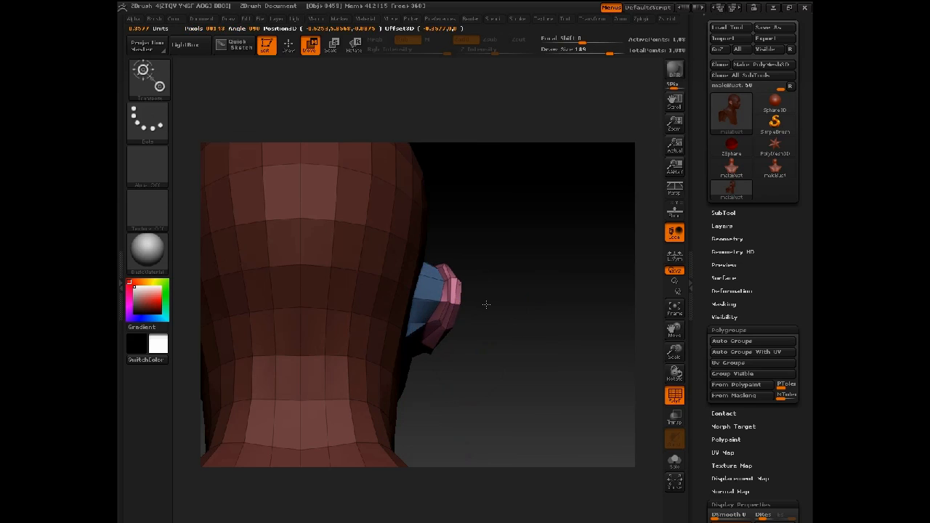
left_click_drag(486, 304, 486, 354)
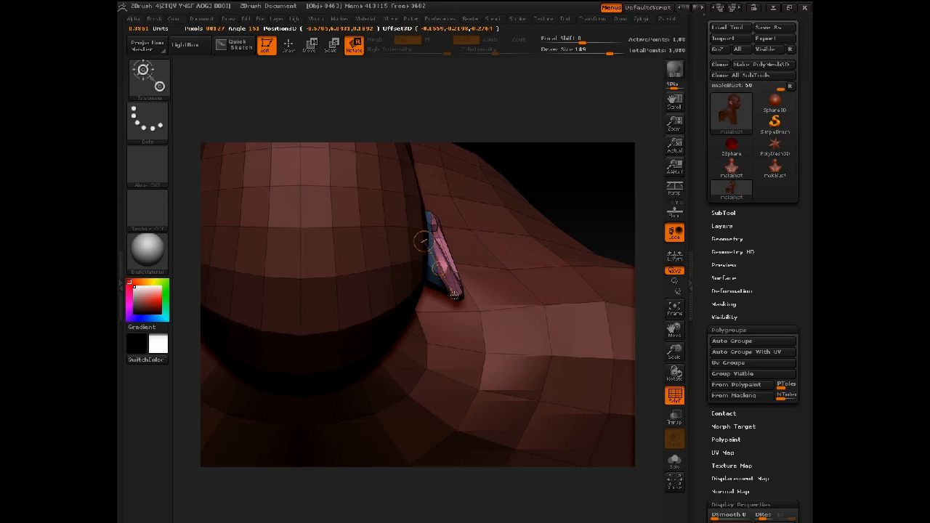
left_click_drag(522, 164, 438, 363, "alt")
left_click_drag(412, 274, 440, 320)
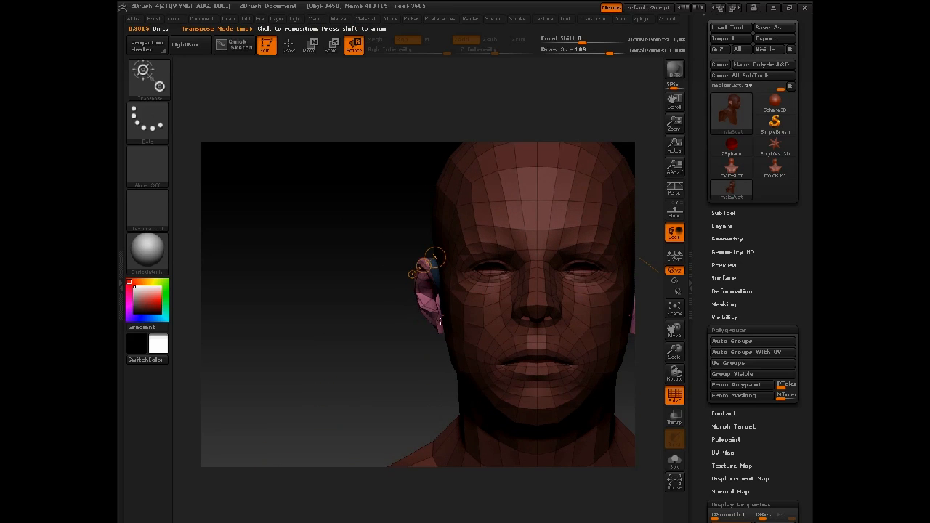
Clear the mask from the bust and return to Draw mode with the Move brush
left_click(384, 332, "ctrl")
left_click_drag(409, 354, 458, 272, "ctrl")
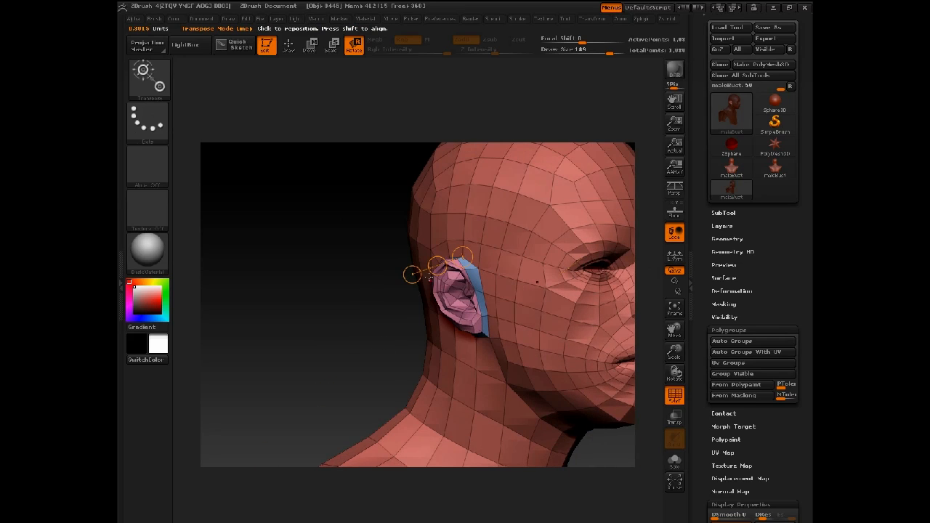
key("q")
left_click_drag(380, 312, 332, 346)
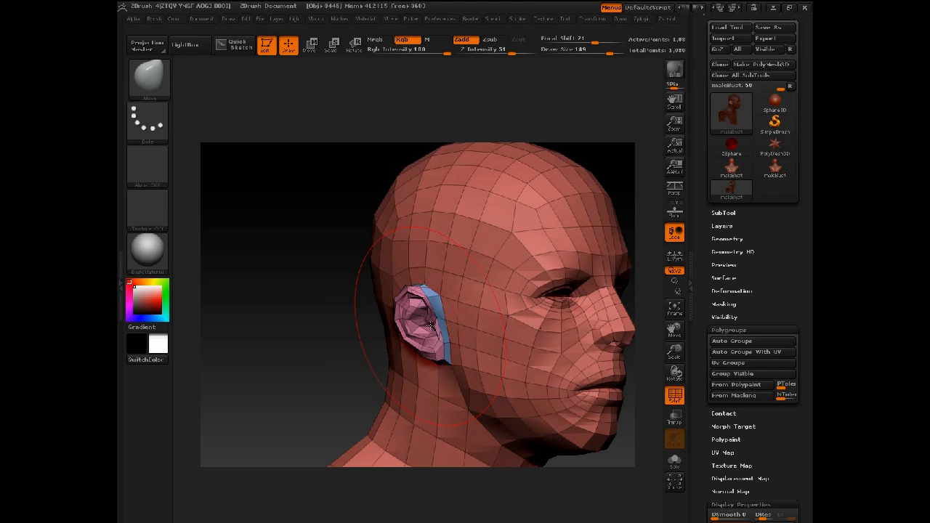
Isolate the outer ear polygroup once more and bring the whole bust back into view
left_click(433, 327, "ctrl+shift")
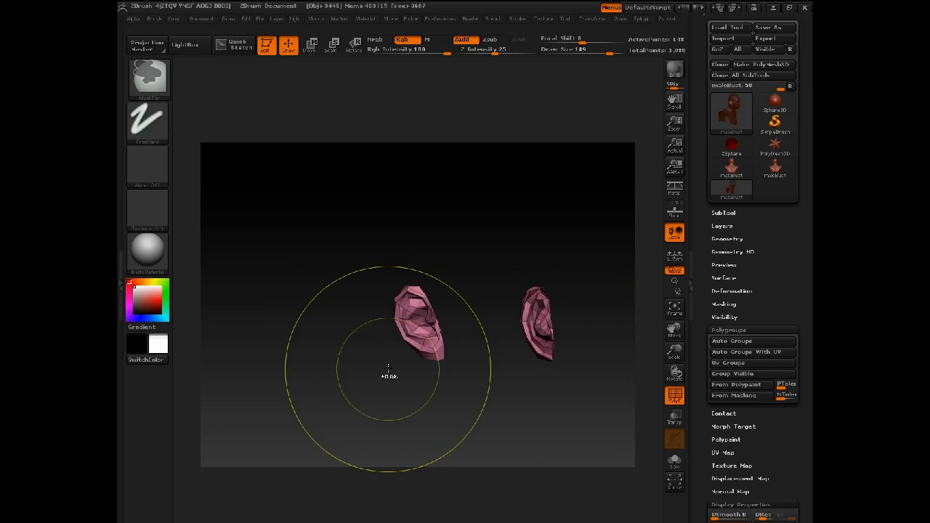
left_click(374, 385, "ctrl+shift")
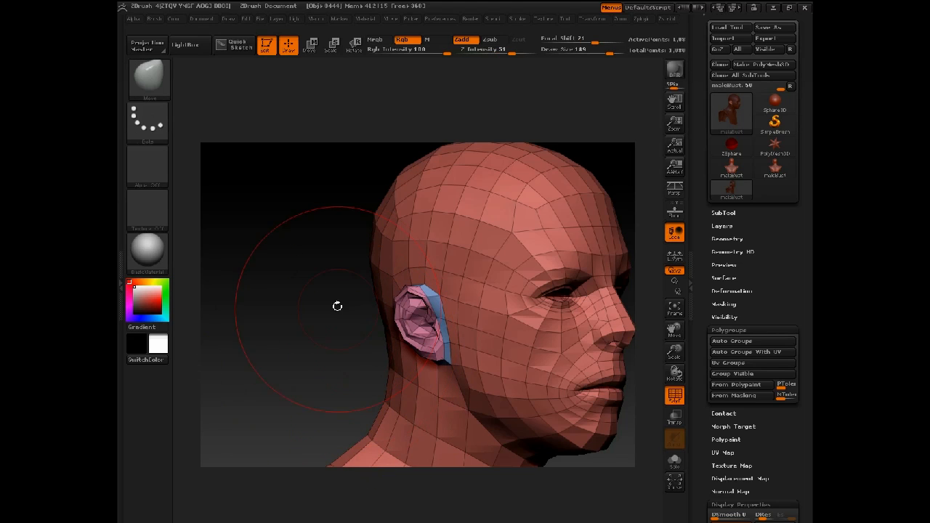
mouse_move(368, 336)
left_mouse_down()
mouse_move(320, 208)
mouse_move(308, 297)
mouse_move(369, 339)
mouse_move(550, 235)
mouse_move(397, 433)
left_mouse_up()
Try a Move brush stroke on the unmasked bust and undo it
left_click_drag(325, 376, 221, 208, "alt")
mouse_move(432, 319)
left_mouse_down()
mouse_move(402, 311)
mouse_move(411, 338)
mouse_move(415, 319)
left_mouse_up()
key("ctrl+z")
mouse_move(283, 333)
left_mouse_down("alt")
mouse_move(283, 297)
mouse_move(274, 321)
left_mouse_up("alt")
Store a morph target for the bust's current shape
scroll(769, 281, "down", 5)
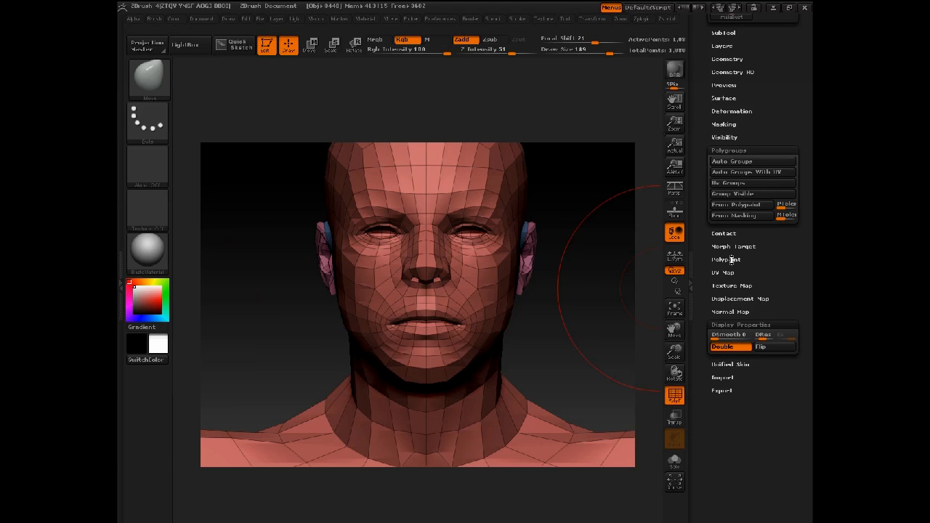
left_click(732, 247)
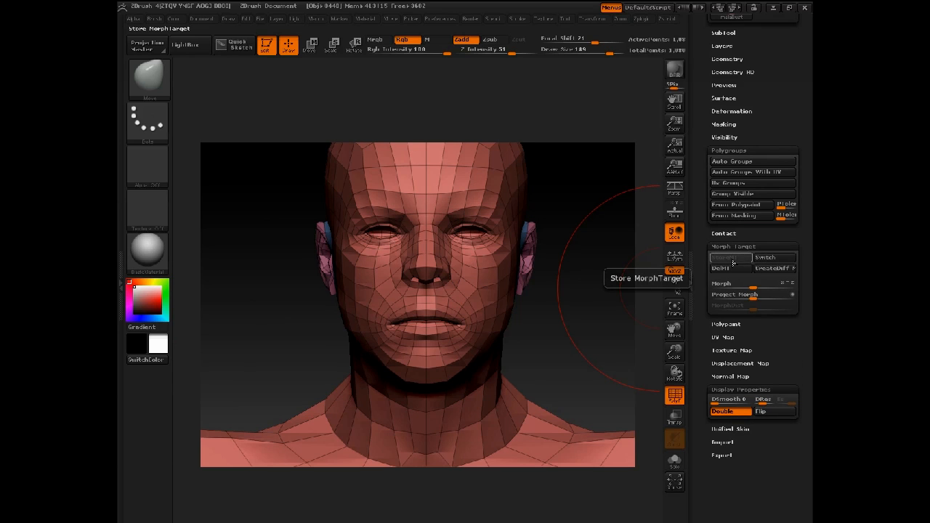
left_click(733, 260)
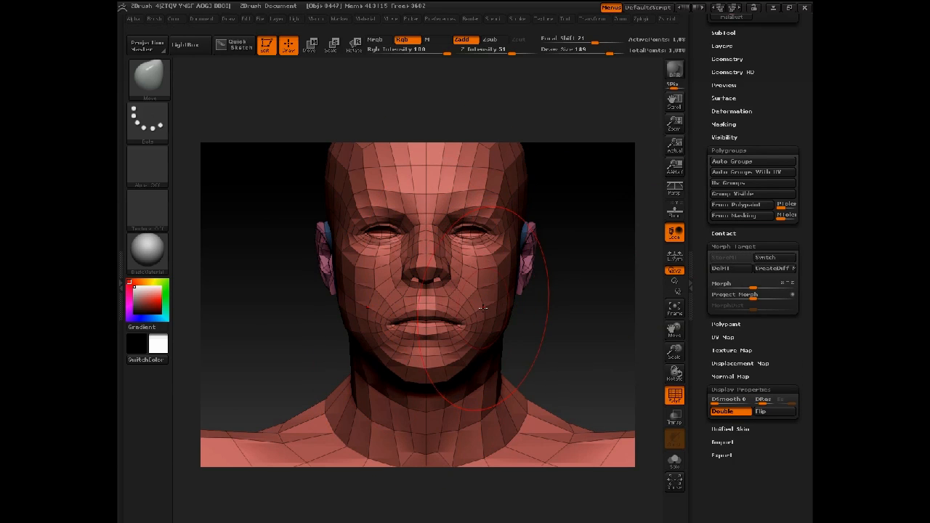
Set the Draw Size to 125 and smooth the mouth and chin area with the Smooth brush
key("space")
left_click_drag(427, 332, 407, 322)
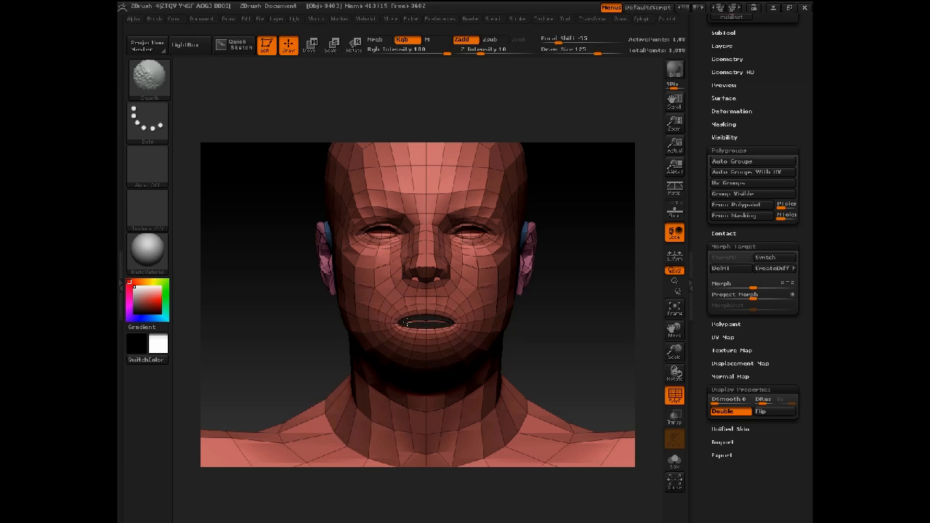
left_click_drag(527, 300, 436, 373)
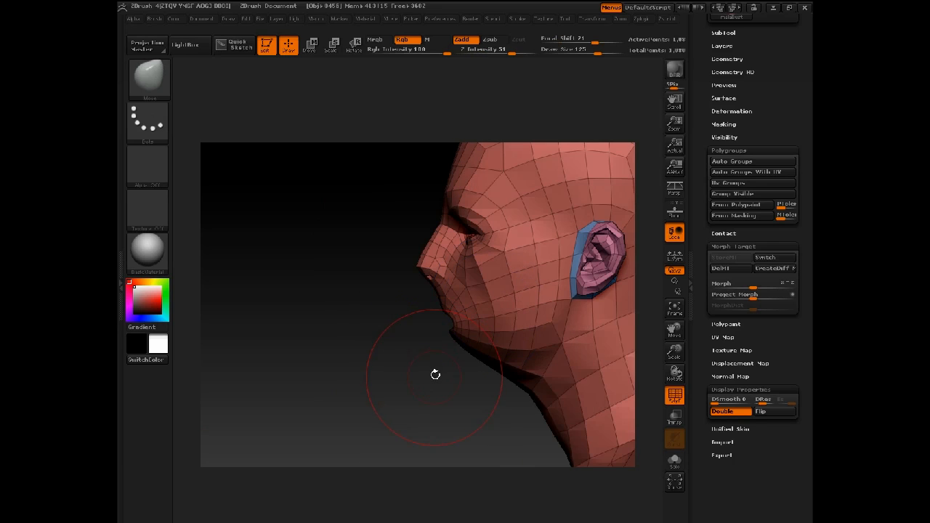
Isolate the lower jaw with a lasso selection, make it a separate polygroup, and show the whole bust again
mouse_move(398, 328)
left_mouse_down("alt")
mouse_move(399, 392)
mouse_move(383, 372)
left_mouse_up("alt")
mouse_move(442, 447)
left_mouse_down("ctrl+shift")
mouse_move(391, 318)
mouse_move(430, 302)
mouse_move(587, 281)
mouse_move(603, 287)
mouse_move(613, 320)
mouse_move(613, 309)
left_mouse_up("ctrl+shift")
mouse_move(433, 385)
left_mouse_down()
mouse_move(498, 388)
mouse_move(564, 345)
left_mouse_up()
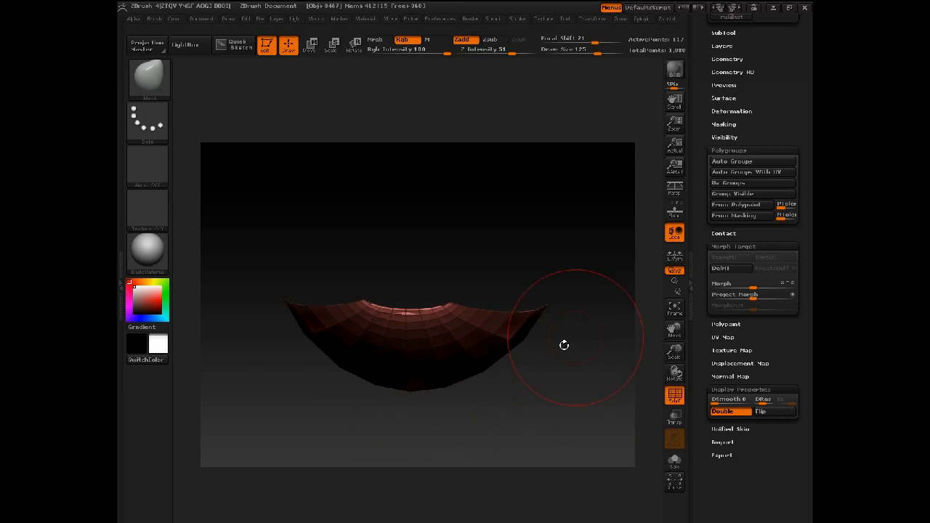
left_click(732, 193)
key("ctrl+shift")
left_click(592, 288, "ctrl+shift")
mouse_move(610, 316)
left_mouse_down()
mouse_move(574, 301)
mouse_move(611, 290)
mouse_move(626, 257)
mouse_move(614, 306)
mouse_move(640, 290)
mouse_move(622, 287)
left_mouse_up()
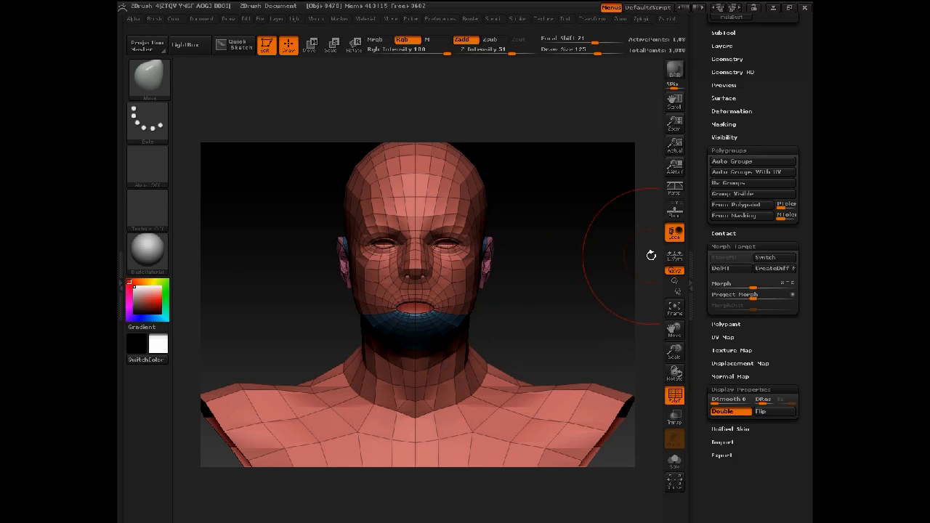
Switch the bust to its stored morph target and turn off the polygroup wireframe display
left_click(772, 257)
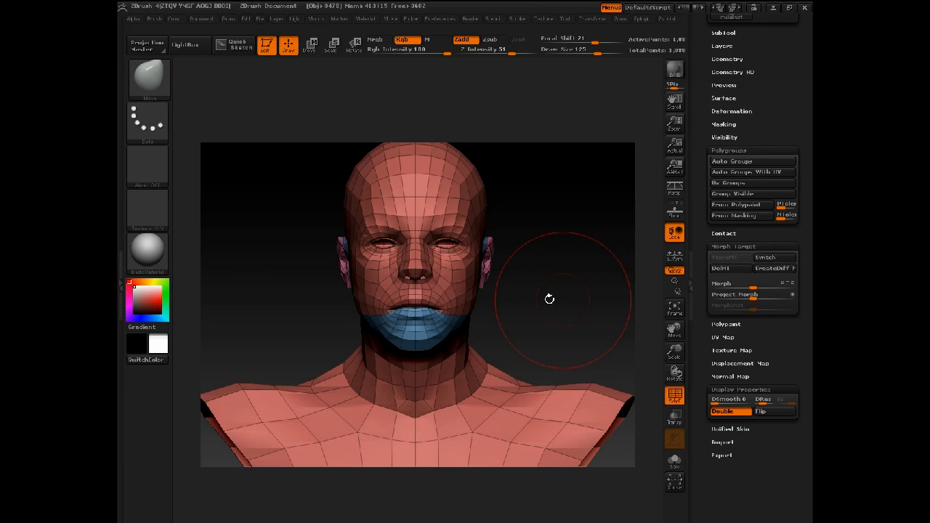
mouse_move(549, 298)
left_mouse_down()
mouse_move(633, 298)
mouse_move(536, 299)
left_mouse_up()
key("shift+f")
Mask everything except the jaw polygroup, try pulling the jaw forward with the Move brush, and clear the mask
left_click(462, 317, "ctrl+shift")
left_click_drag(363, 320, 340, 318)
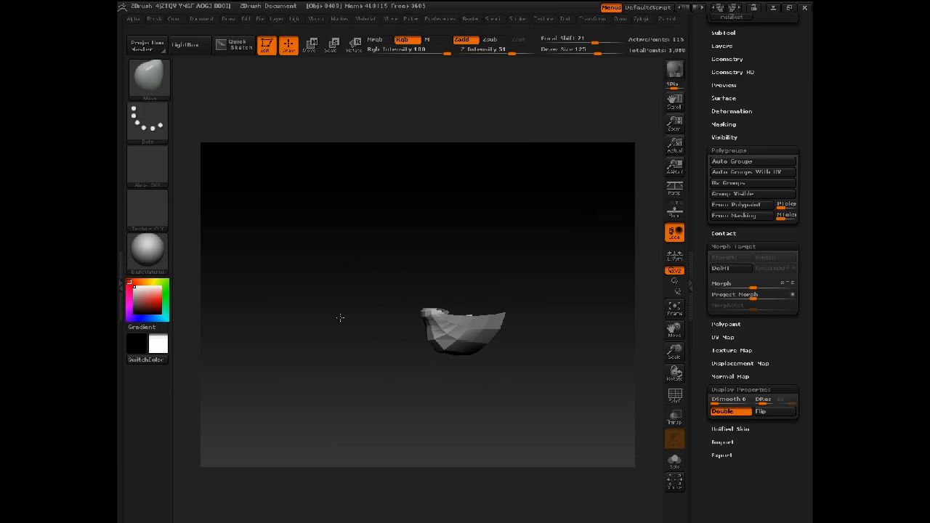
left_click(327, 349, "ctrl+shift")
mouse_move(327, 349)
left_mouse_down()
mouse_move(344, 324)
mouse_move(414, 330)
mouse_move(419, 316)
left_mouse_up()
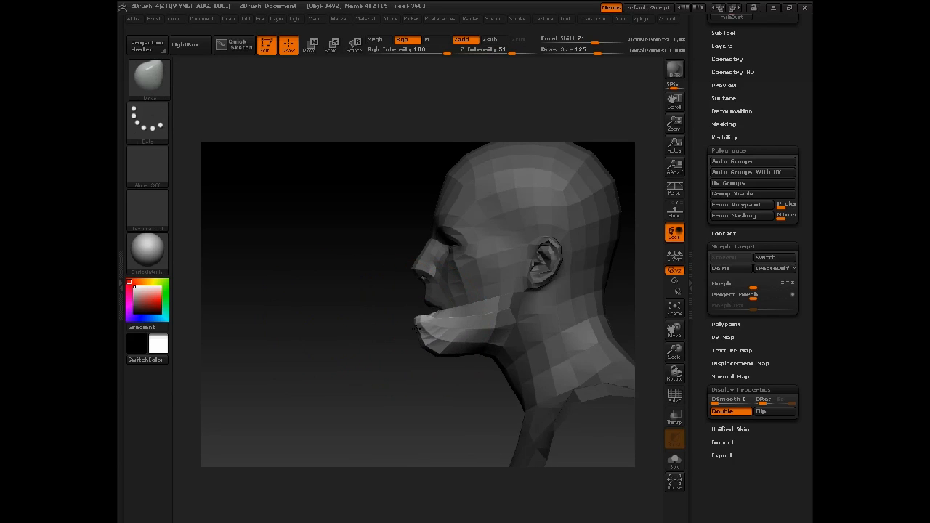
left_click_drag(340, 346, 353, 301, "ctrl")
Turn on Topological auto masking for the Move brush and review its settings again
left_click(154, 19)
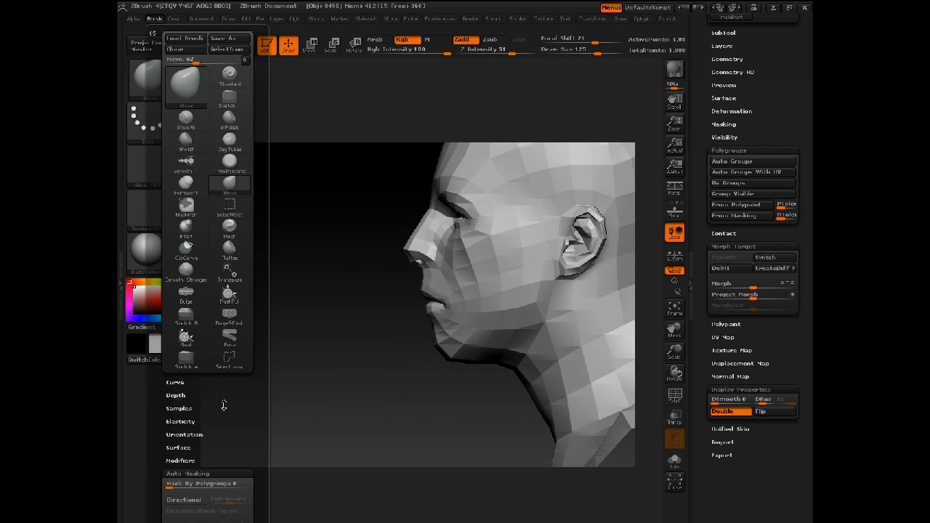
scroll(223, 405, "down", 5)
left_click(195, 355)
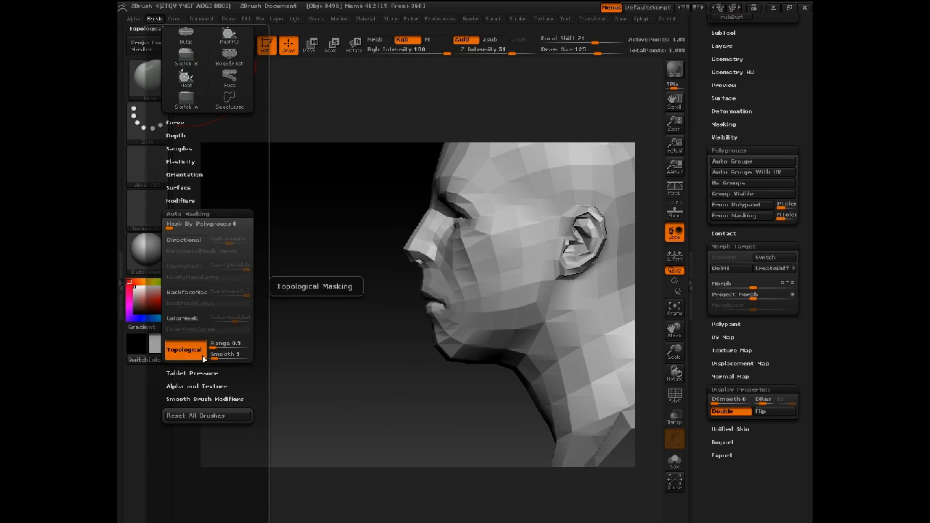
left_click(154, 19)
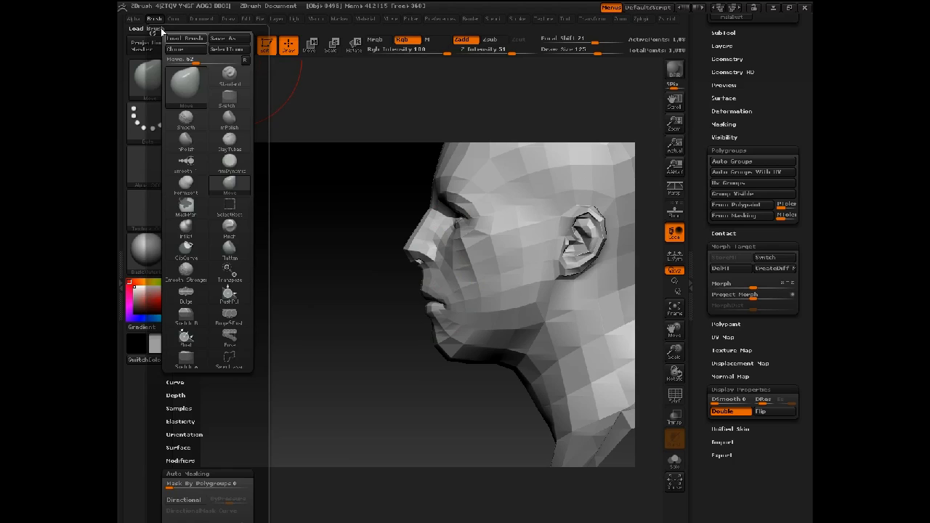
scroll(219, 406, "down", 4)
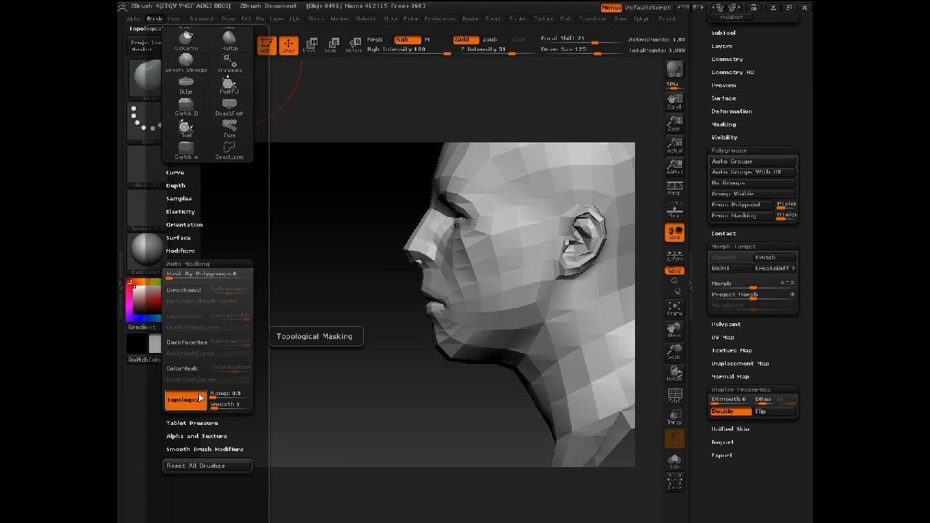
Isolate the jaw polygroup again, mask the rest of the bust, try adjusting the lower lip, and remove the mask
mouse_move(390, 276)
left_mouse_down()
mouse_move(370, 370)
mouse_move(395, 353)
left_mouse_up()
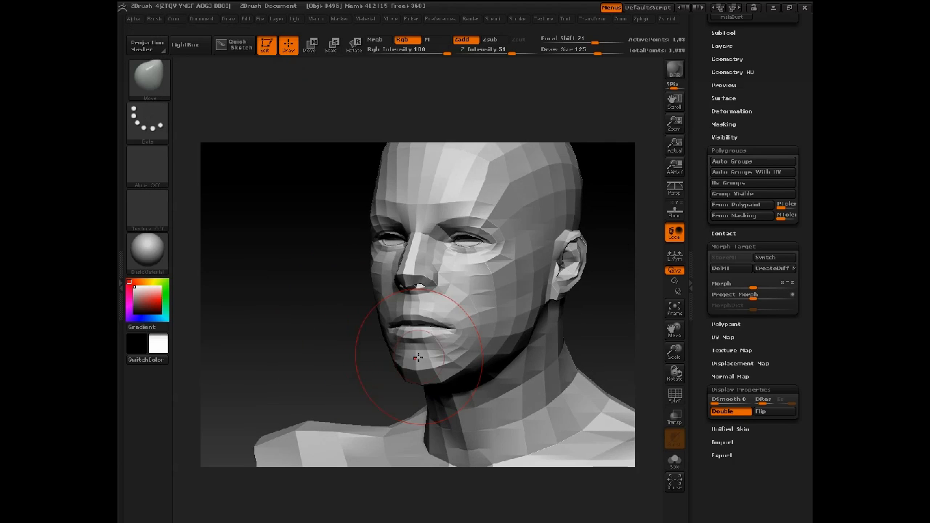
left_click(432, 353, "ctrl+shift")
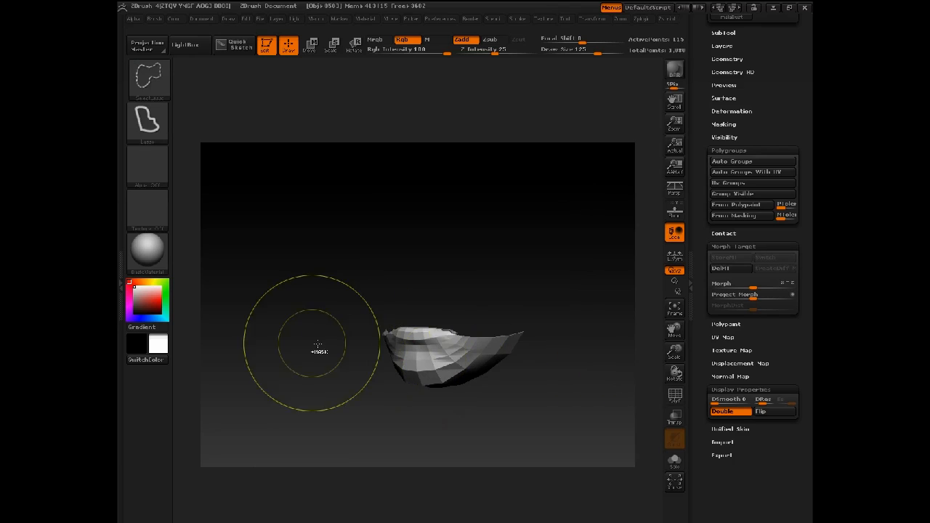
left_click(297, 291, "ctrl+shift")
left_click_drag(285, 296, 434, 340)
left_click_drag(489, 324, 426, 332)
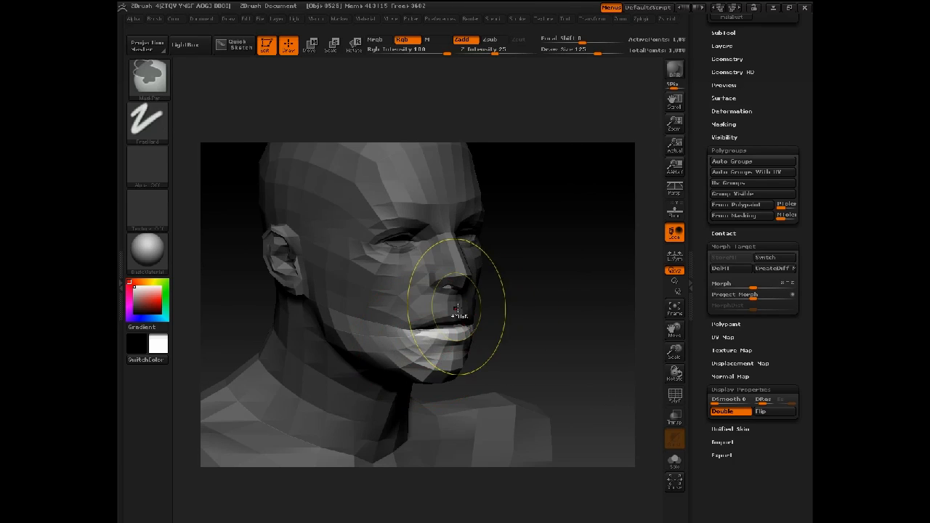
left_click_drag(538, 263, 518, 264, "ctrl")
left_click_drag(542, 270, 483, 266)
left_click_drag(287, 224, 288, 189, "alt")
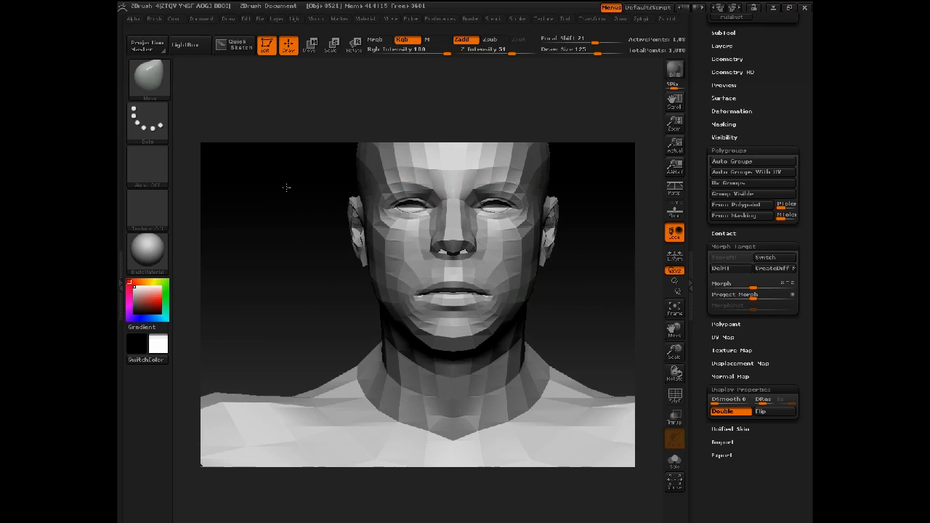
Undo the recent jaw edits and masking, and bring the whole bust back into view
key("ctrl+z")
key("ctrl+z")
key("ctrl+z")
key("ctrl+z")
key("ctrl+z")
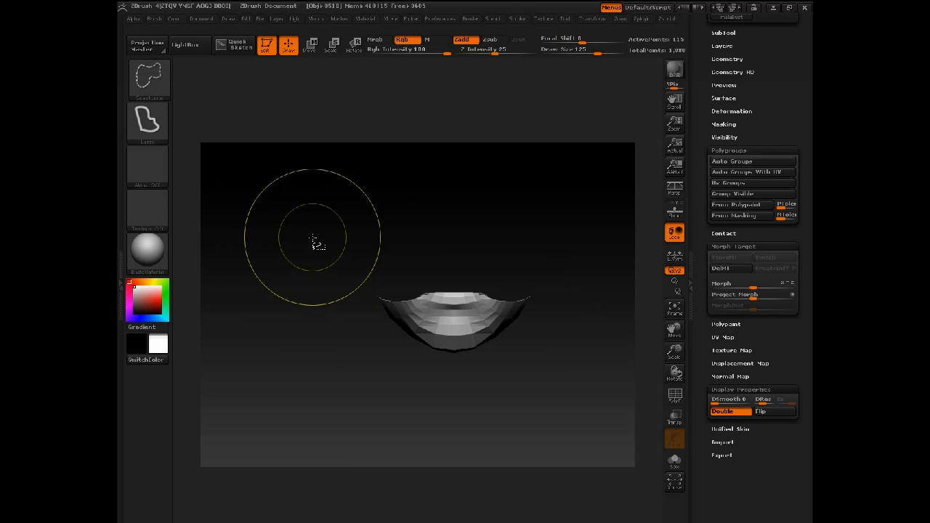
left_click(317, 220, "ctrl+shift")
key("shift+f")
key("shift+f")
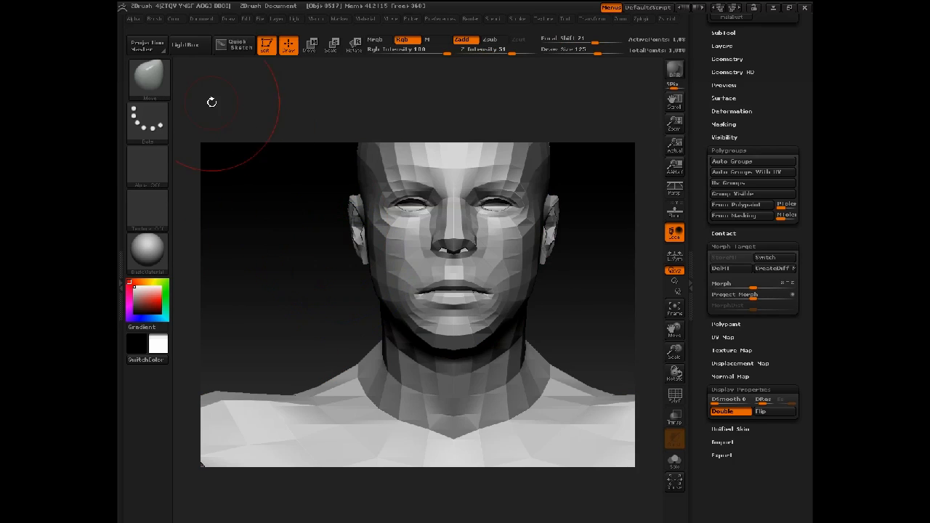
Adjust the Move brush's Topological auto masking, set the Draw Size to 225, and try strokes on the lower lip and chin
left_click(154, 19)
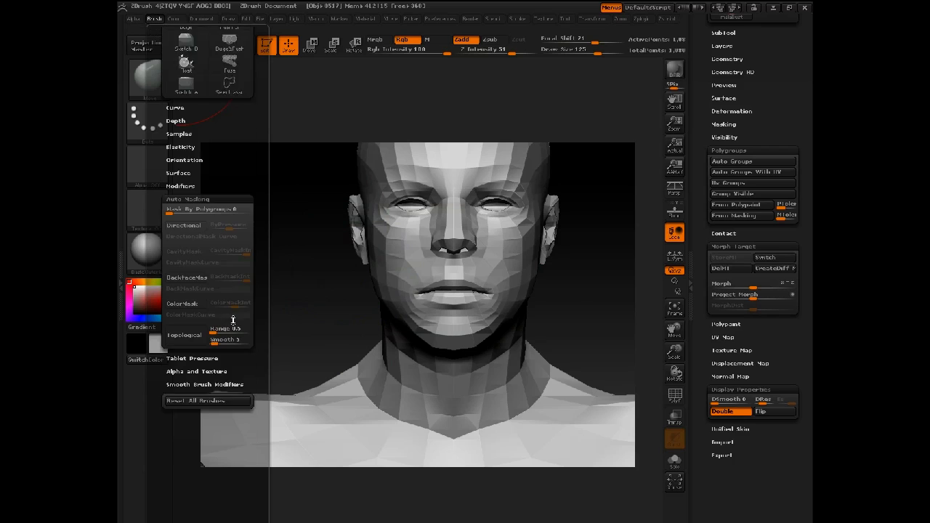
left_click(196, 294)
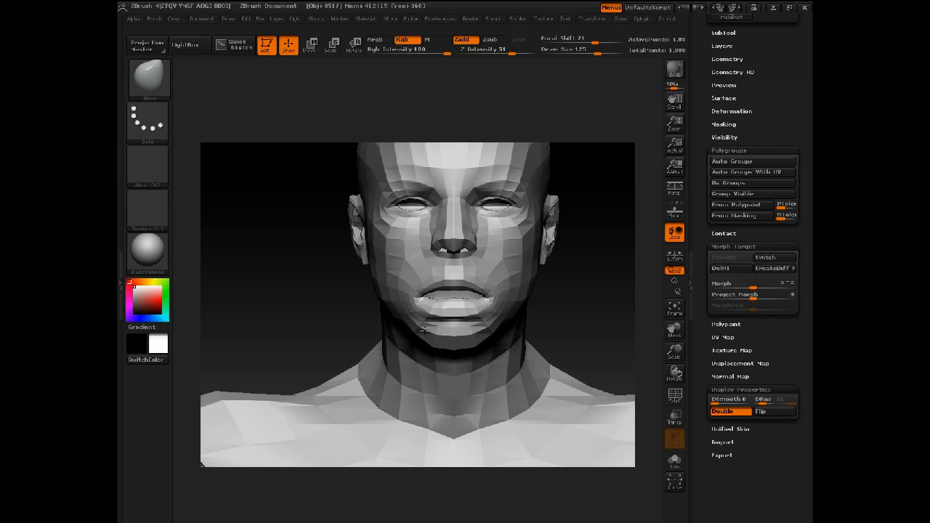
key("space")
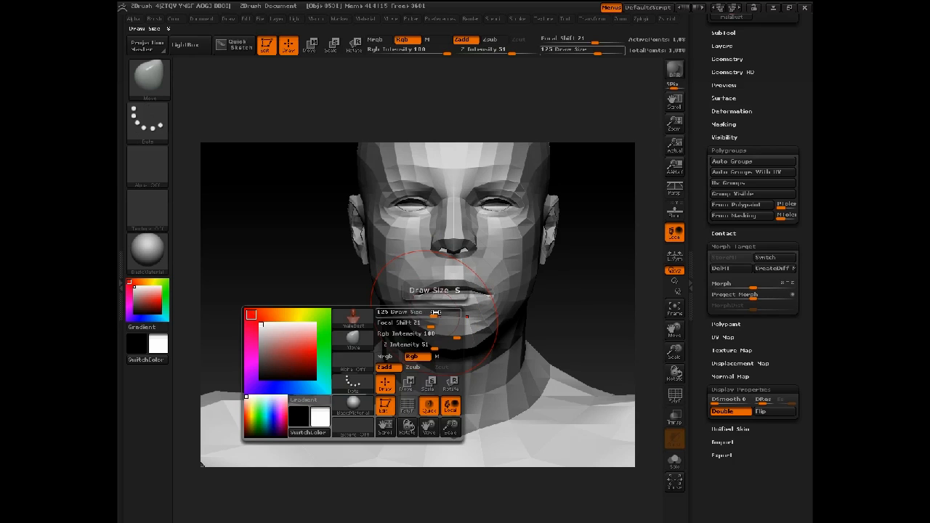
left_click_drag(434, 311, 452, 312)
left_click_drag(437, 318, 437, 328)
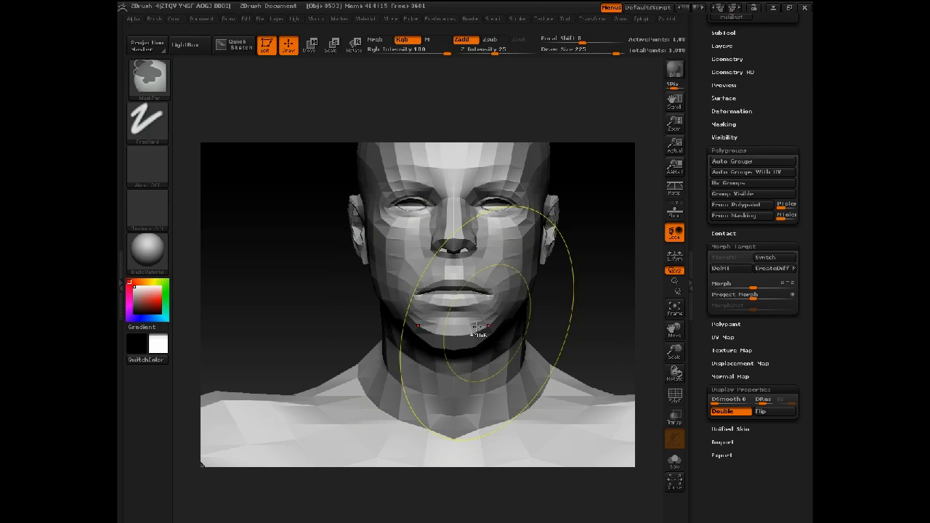
Set the Z Intensity to 84, try pulling the lower lip and chin forward in profile, and undo the strokes
left_click_drag(596, 320, 485, 317)
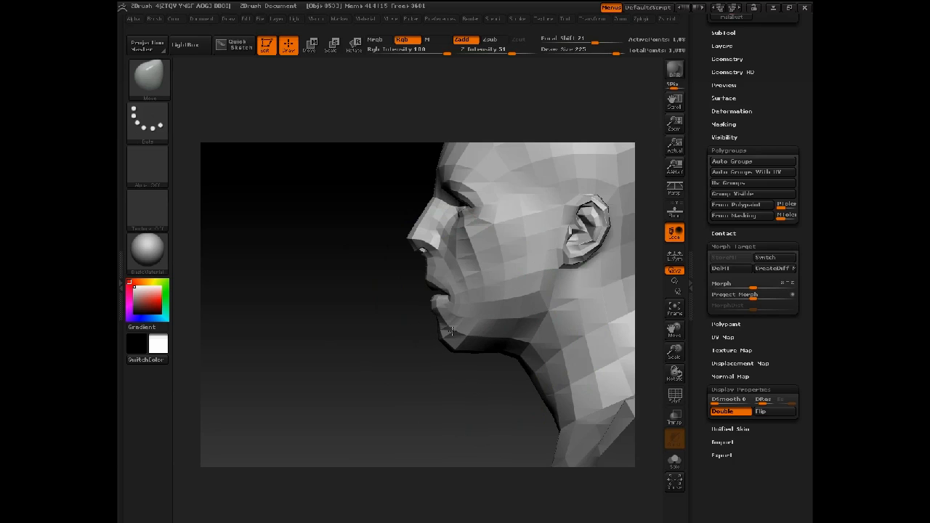
key("space")
left_click_drag(410, 336, 399, 336)
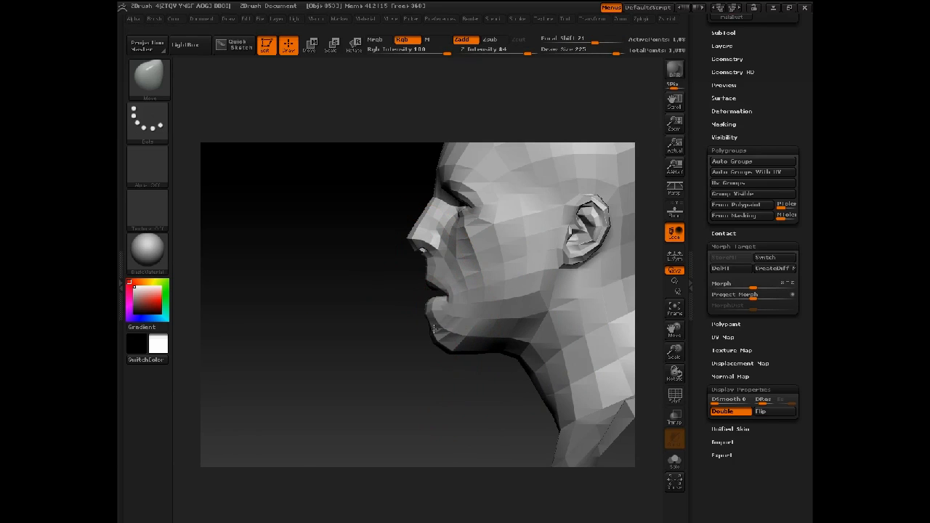
left_click_drag(348, 305, 418, 285)
mouse_move(546, 276)
left_mouse_down()
mouse_move(595, 264)
mouse_move(560, 332)
mouse_move(553, 313)
mouse_move(531, 305)
mouse_move(551, 389)
left_mouse_up()
key("ctrl+z")
key("ctrl+z")
key("ctrl+z")
Display the polygroup wireframe, isolate the jaw polygroup, and mask the rest of the bust around it
left_click(391, 385, "ctrl+shift")
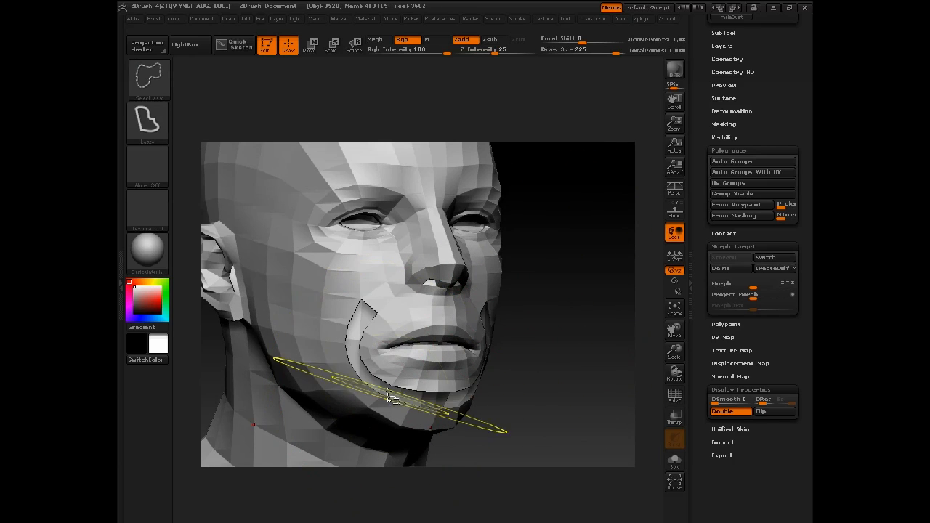
left_click_drag(524, 320, 520, 297, "ctrl+shift")
left_click(529, 328, "ctrl+shift")
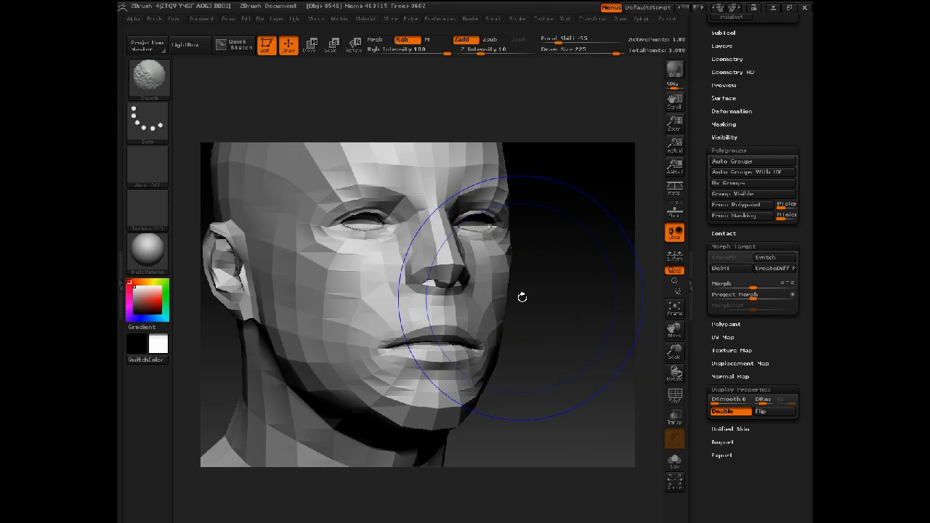
key("shift+f")
left_click_drag(542, 332, 425, 405)
left_click(425, 404, "ctrl+shift")
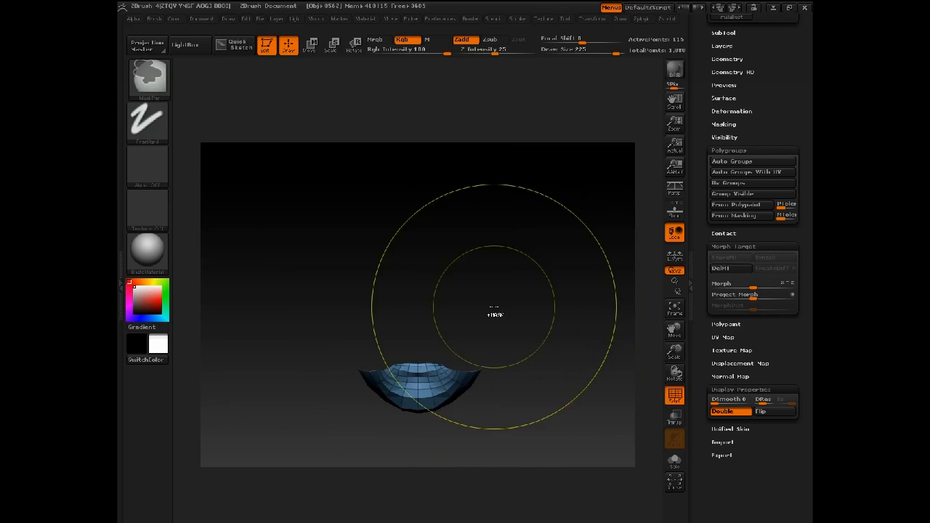
left_click(531, 264, "ctrl+shift")
left_click_drag(548, 264, 517, 260)
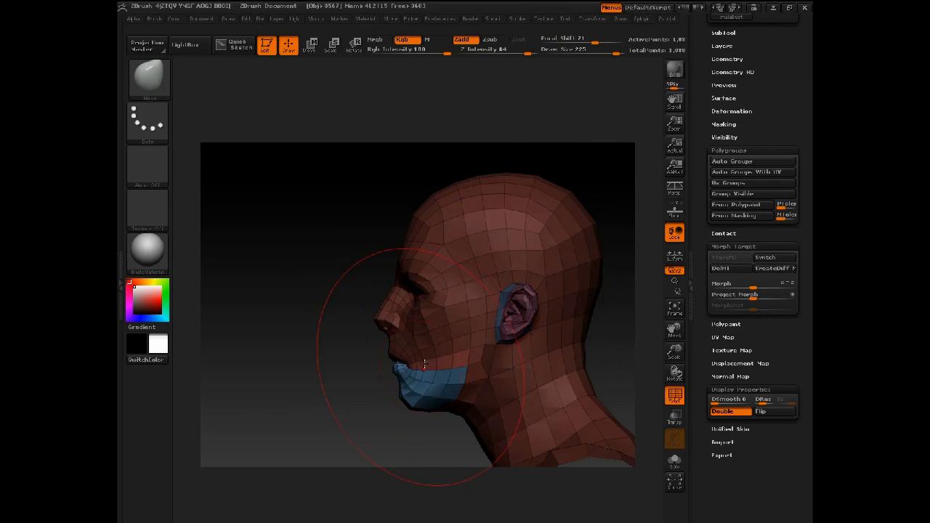
Try pulling the unmasked jaw forward in profile, revert it, and invert the mask between jaw and head
left_click(327, 382, "ctrl")
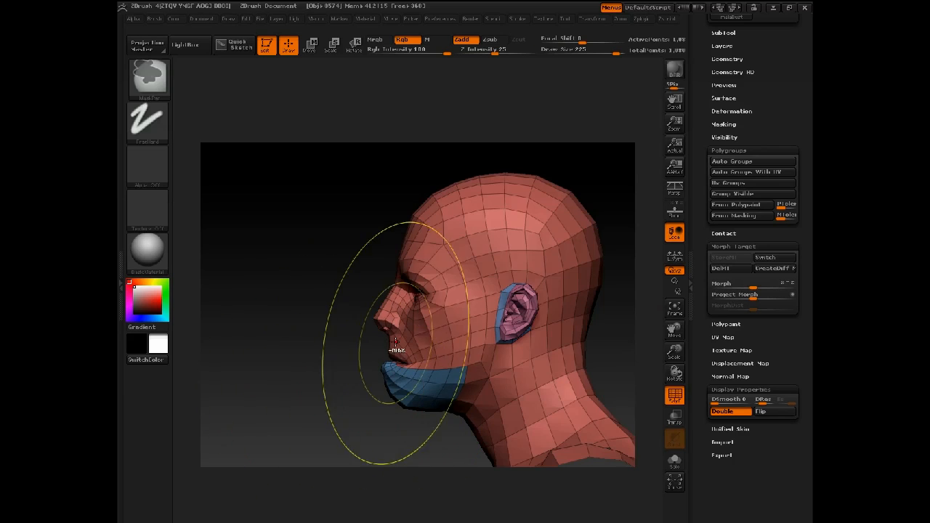
left_click(357, 348, "ctrl")
left_click(318, 386, "ctrl")
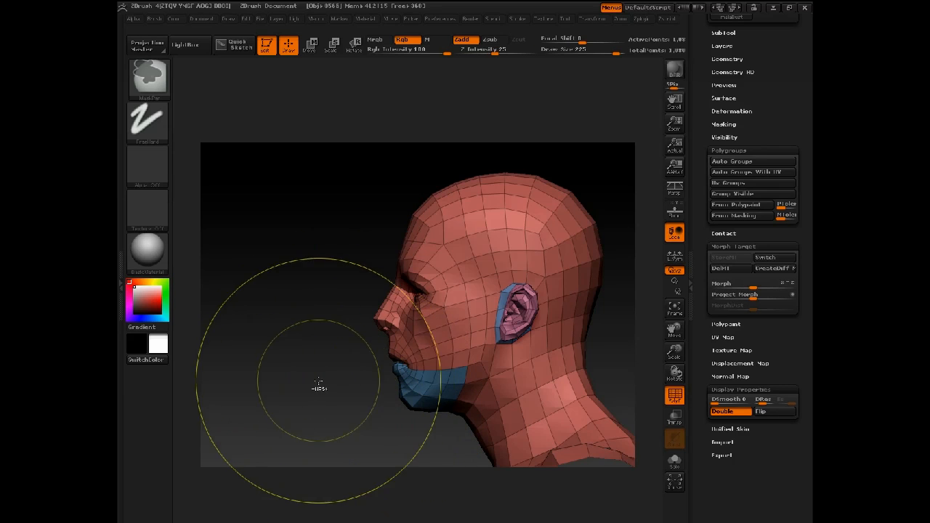
mouse_move(354, 378)
left_mouse_down()
mouse_move(369, 382)
mouse_move(359, 373)
left_mouse_up()
Isolate the jaw polygroup once more, show the full bust with only the jaw unmasked, and soften the mask edge
left_click(403, 388, "ctrl+shift")
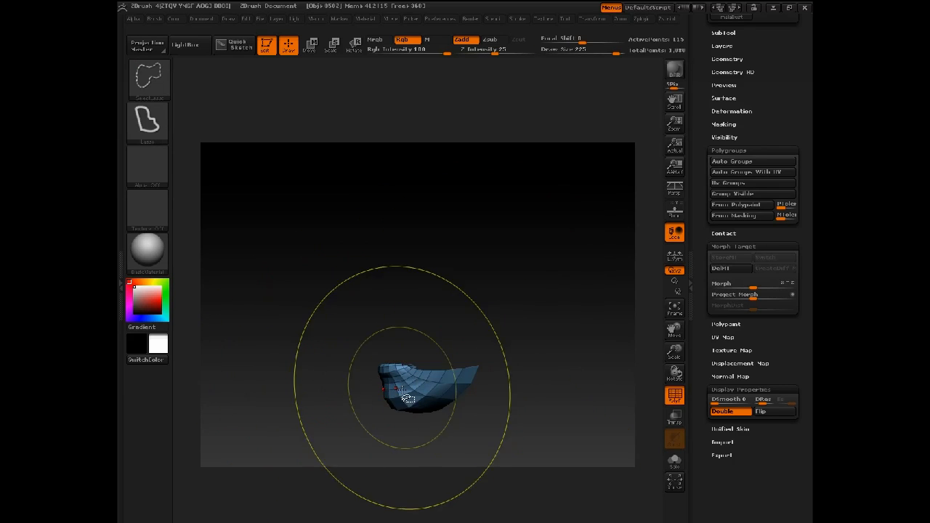
left_click(339, 360, "ctrl")
left_click(338, 367, "ctrl+shift")
left_click(315, 346, "ctrl")
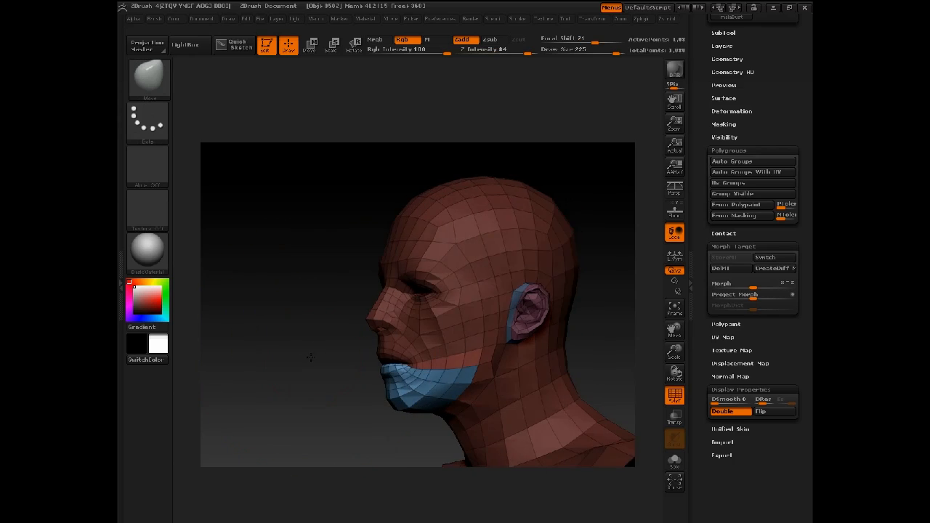
left_click(334, 345, "ctrl")
left_click(356, 372, "ctrl")
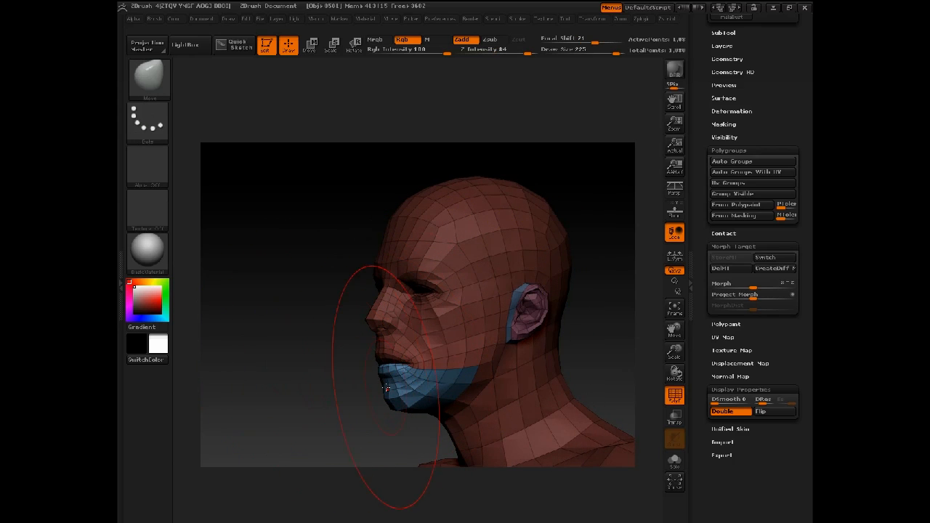
Clear the mask from the bust in front view and hide the polygroup wireframe
left_click_drag(339, 394, 357, 388, "shift")
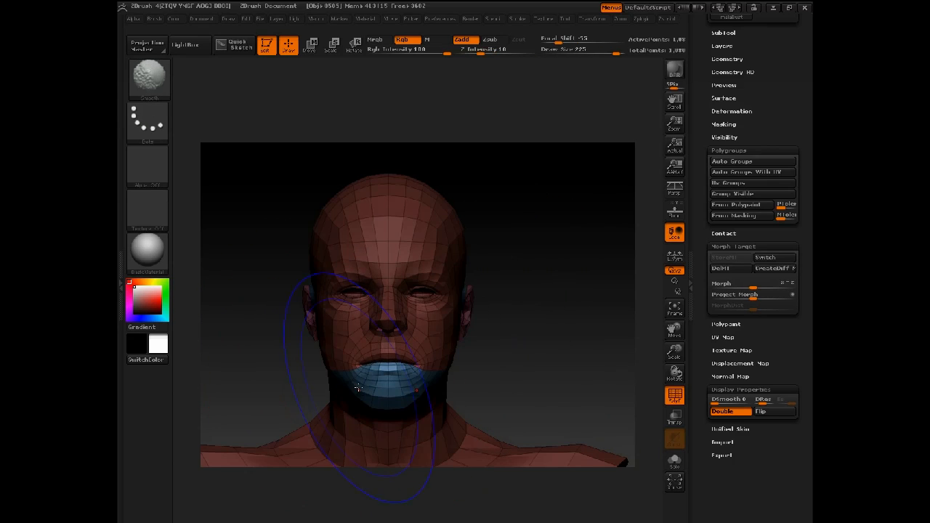
left_click_drag(502, 304, 548, 358, "ctrl")
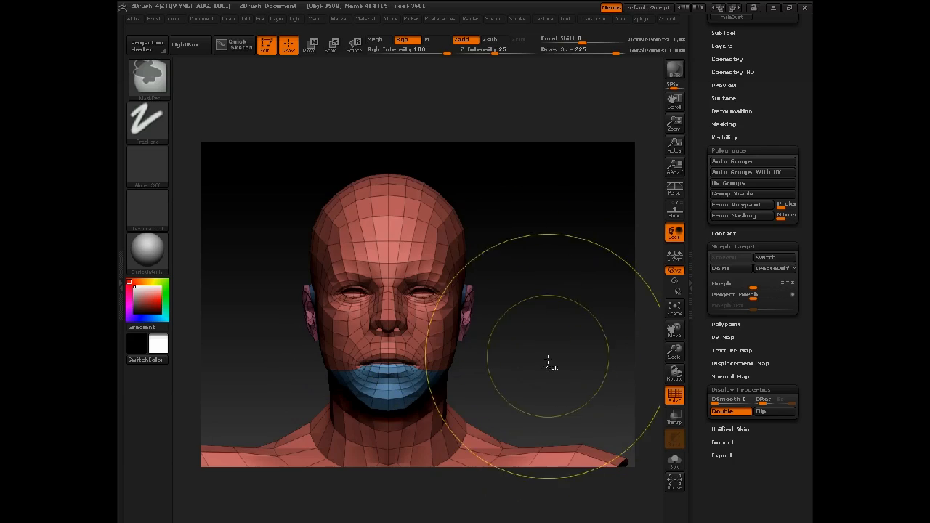
left_click_drag(524, 281, 566, 266, "alt")
key("shift+f")
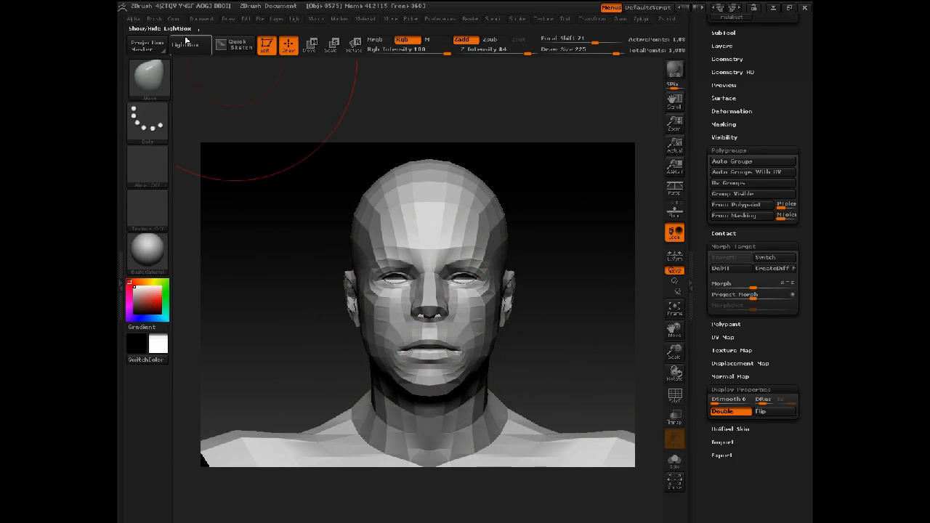
mouse_move(156, 20)
left_click_drag(254, 399, 236, 276)
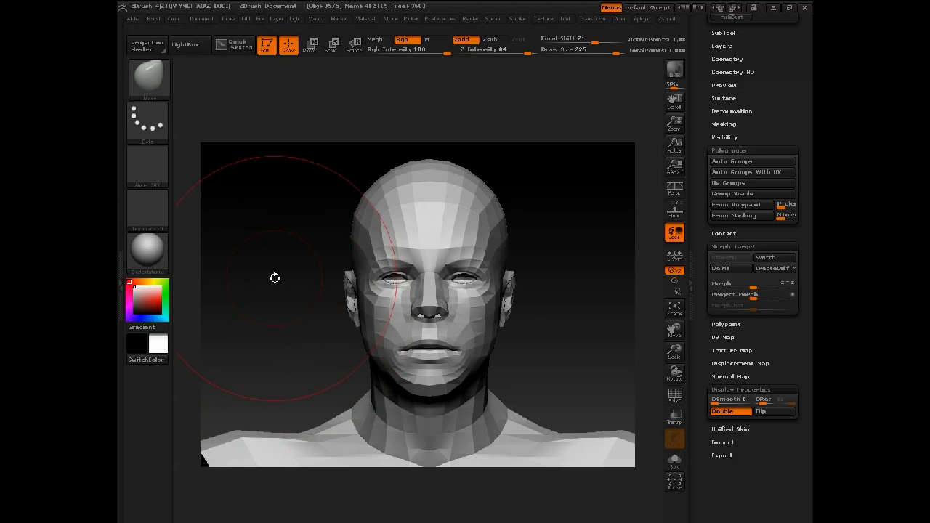
left_click_drag(275, 278, 281, 293)
left_click_drag(295, 249, 313, 312)
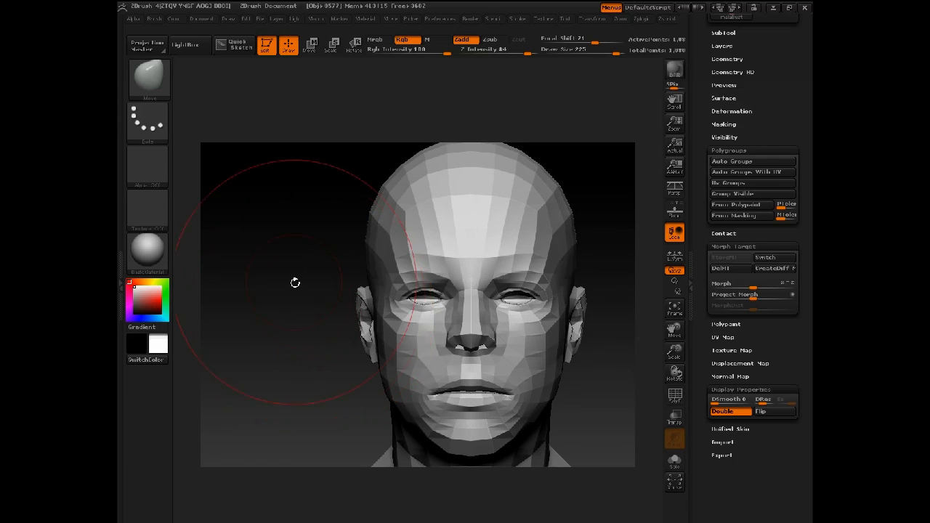
Display the polygroup wireframe, isolate the jaw polygroup briefly, and bring the full bust back in front view
left_click_drag(310, 347, 300, 336)
key("shift+f")
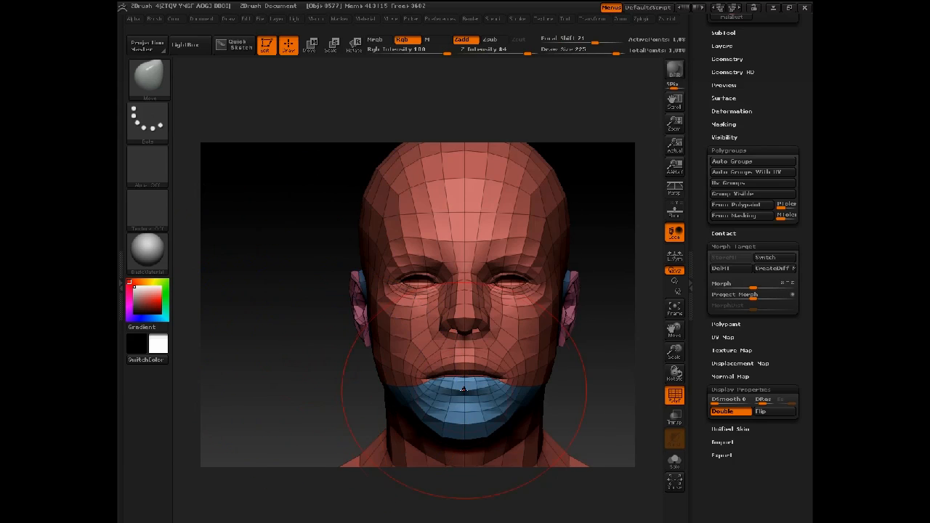
left_click(463, 401, "ctrl+shift")
left_click(446, 405, "ctrl+shift")
mouse_move(312, 384)
left_mouse_down()
mouse_move(319, 361)
mouse_move(308, 329)
mouse_move(349, 309)
mouse_move(532, 307)
mouse_move(540, 312)
mouse_move(517, 316)
mouse_move(518, 326)
mouse_move(569, 338)
mouse_move(510, 332)
mouse_move(569, 350)
mouse_move(539, 347)
left_mouse_up()
left_click_drag(541, 285, 566, 278, "alt")
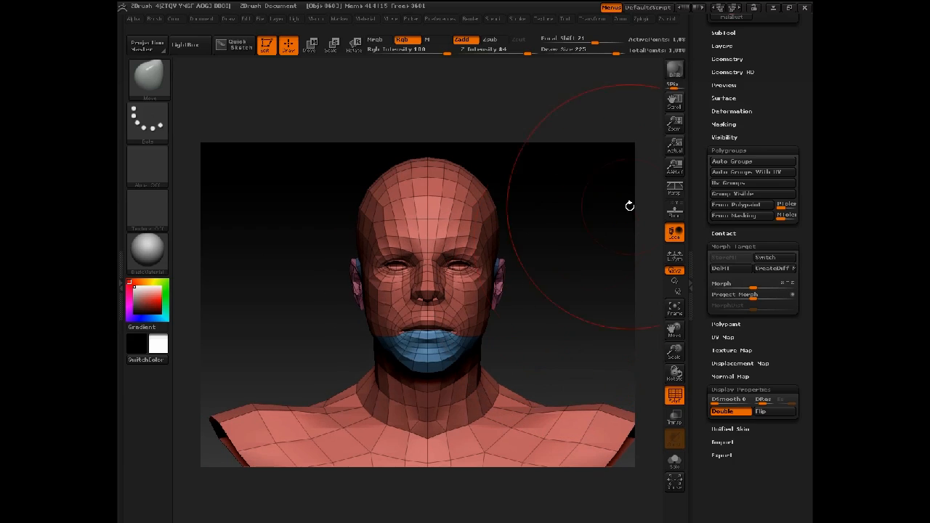
Save the tool over the existing maleBust ZTL file, confirming the replacement
left_click_drag(774, 73, 776, 167)
left_click(778, 39)
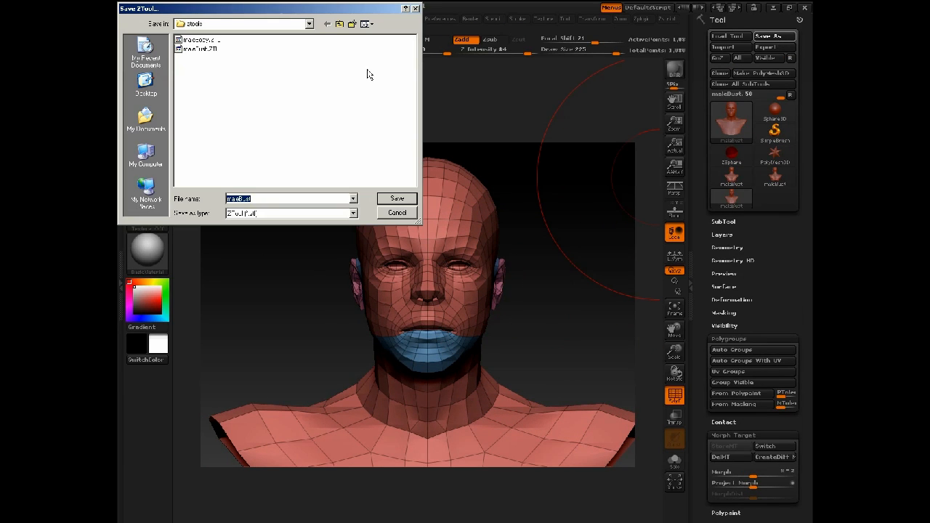
double_click(217, 51)
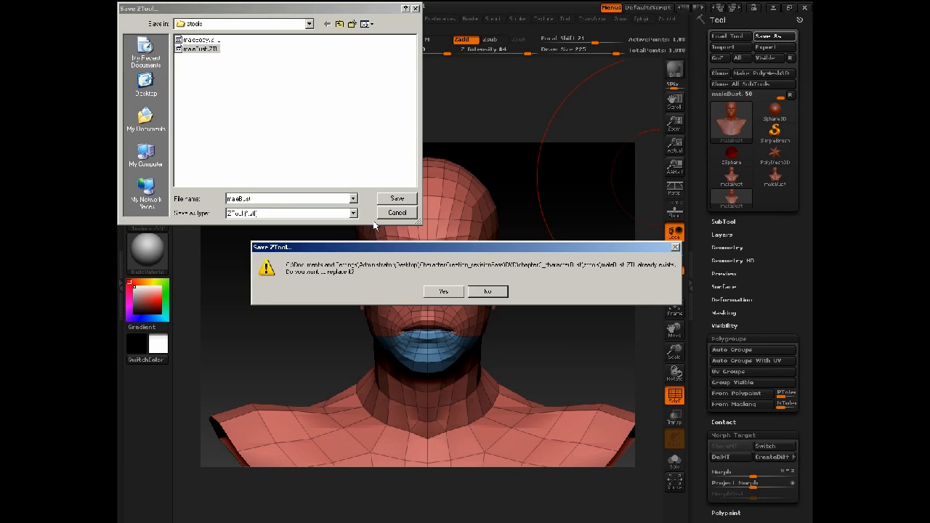
left_click(437, 295)
Subdivide the bust to a smoother mesh and hide the polygroup wireframe
left_click_drag(536, 231, 513, 210, "alt")
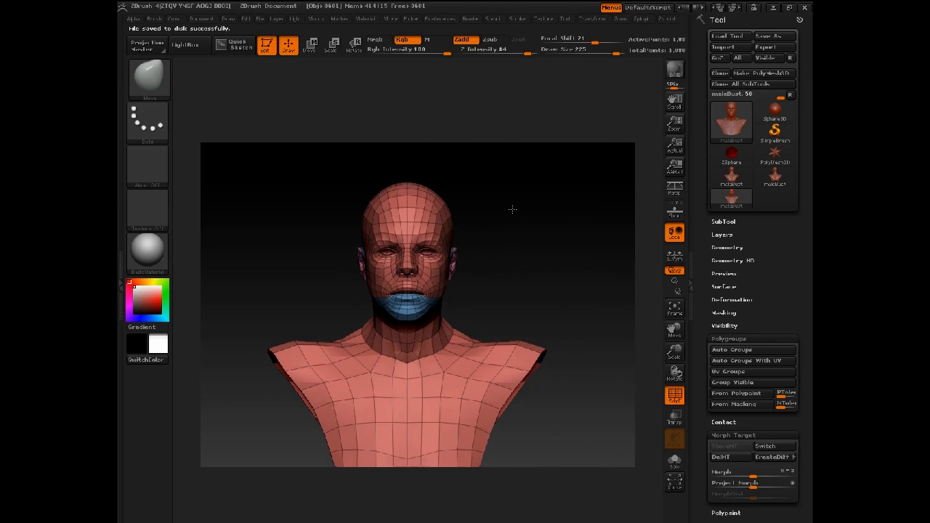
key("ctrl+d")
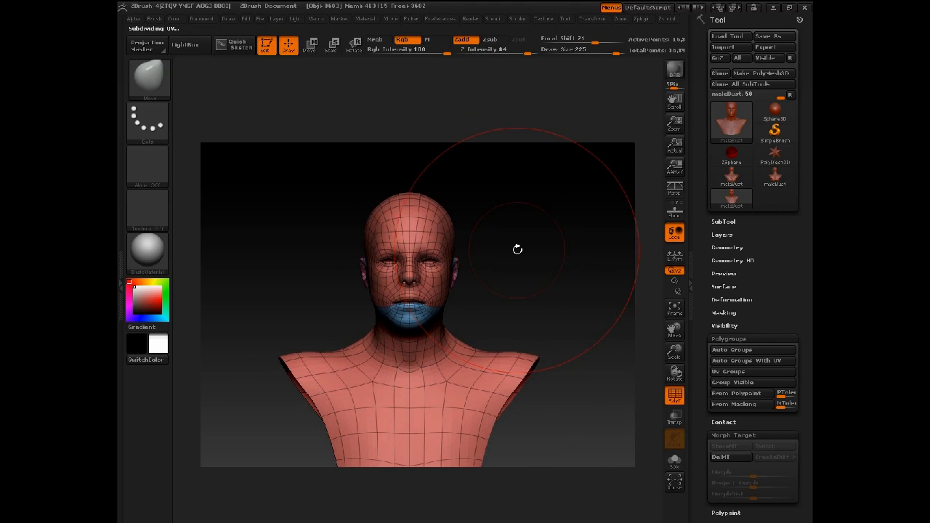
key("shift+f")
mouse_move(498, 199)
left_mouse_down("alt")
mouse_move(513, 254)
mouse_move(530, 266)
mouse_move(529, 236)
left_mouse_up("alt")
left_click_drag(530, 236, 488, 243)
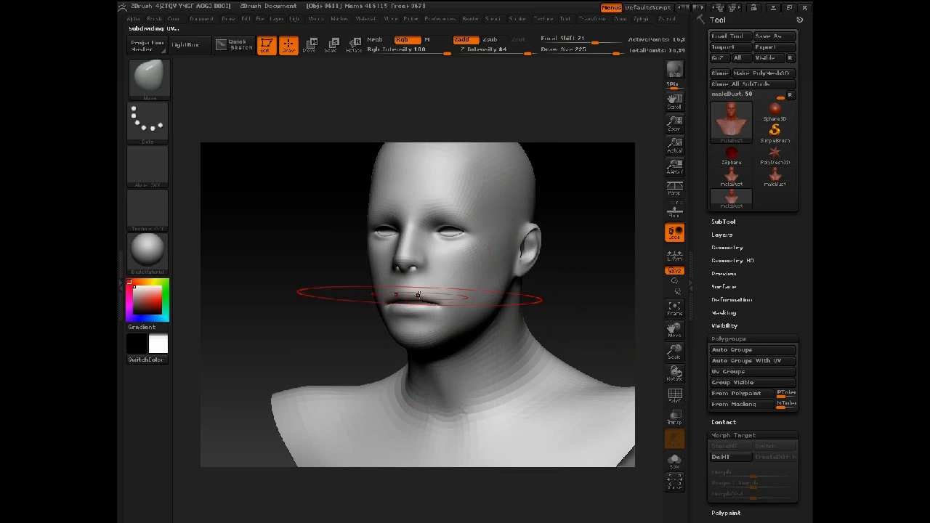
Set the Move brush draw size to 140 and begin reshaping the eyes in front view
key("space")
left_click(377, 306)
left_click_drag(351, 311, 338, 316, "shift")
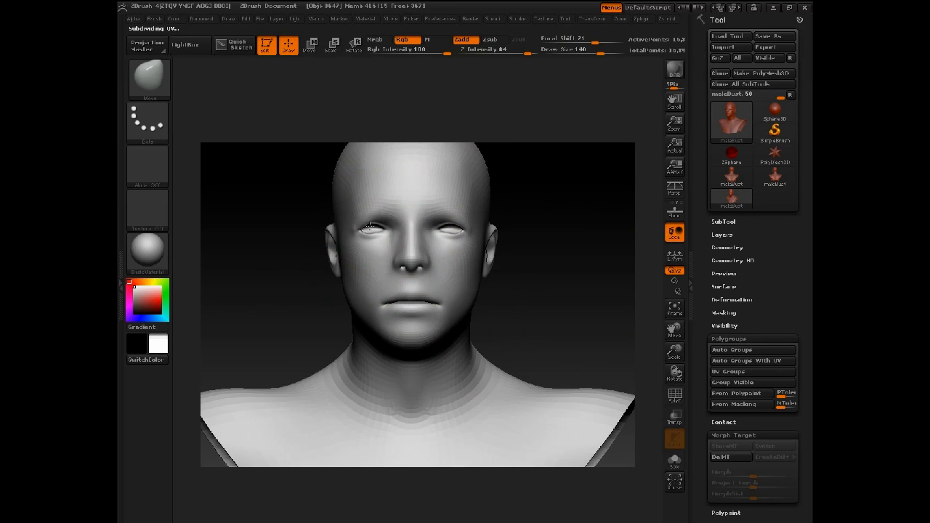
left_click(154, 19)
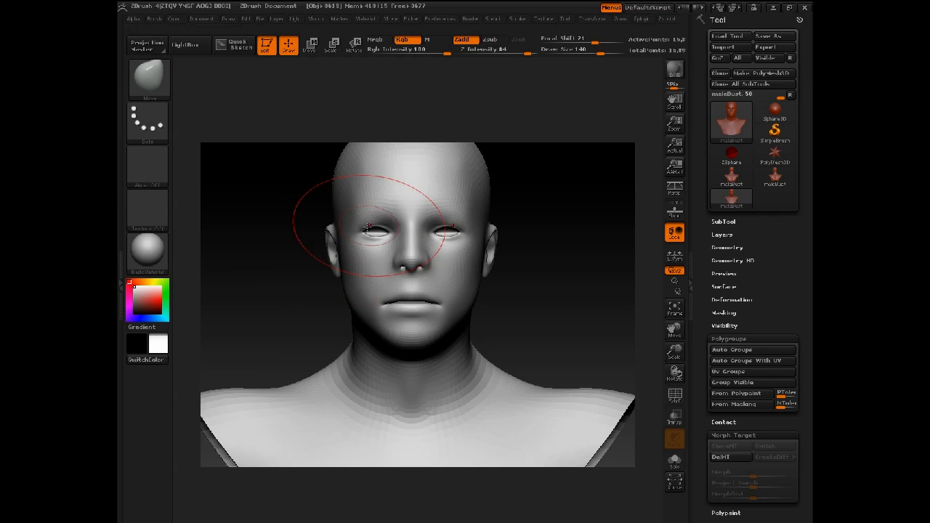
key("space")
mouse_move(361, 236)
left_mouse_down()
mouse_move(380, 237)
mouse_move(345, 227)
mouse_move(363, 234)
mouse_move(358, 219)
mouse_move(356, 227)
left_mouse_up()
Enlarge the eye openings and pull their outer corners outward with the Move brush, starting at draw size 39
key("space")
key("space")
key("space")
key("space")
mouse_move(279, 198)
left_mouse_down("alt")
mouse_move(316, 279)
mouse_move(367, 286)
mouse_move(411, 325)
mouse_move(405, 318)
left_mouse_up("alt")
key("space")
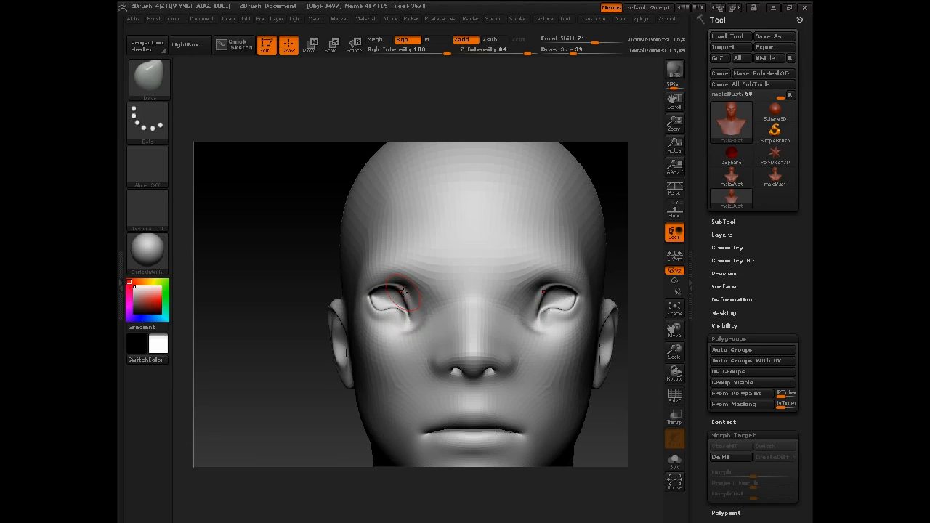
key("space")
mouse_move(379, 276)
left_mouse_down()
mouse_move(366, 266)
mouse_move(356, 273)
mouse_move(356, 299)
mouse_move(367, 278)
mouse_move(362, 283)
left_mouse_up()
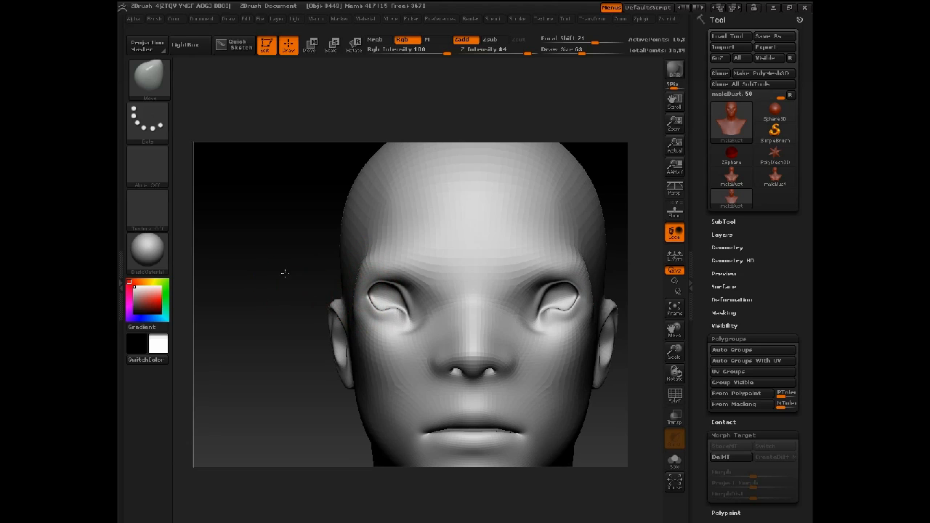
left_click_drag(285, 273, 278, 234, "alt")
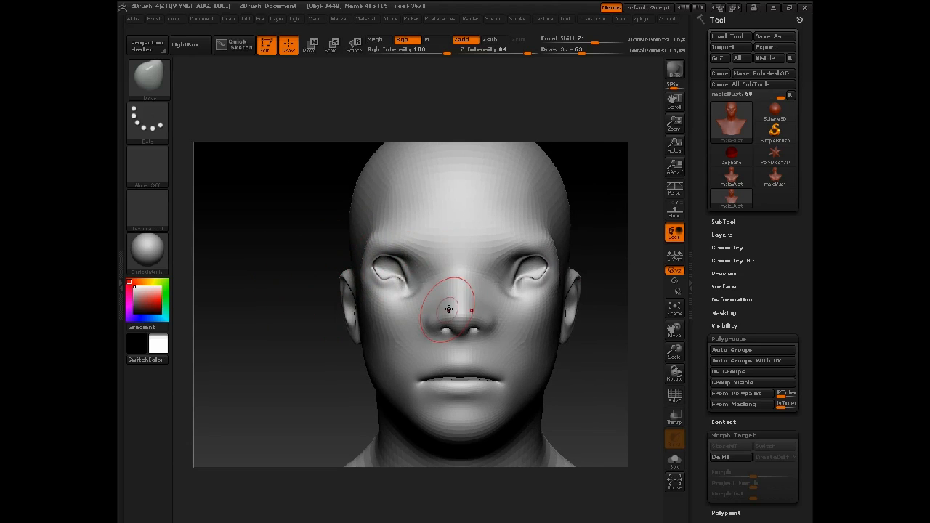
Adjust the area around the eyes and pull the nose wings downward with differently sized Move brush strokes
key("space")
left_click_drag(402, 294, 401, 265)
key("space")
left_click_drag(393, 267, 392, 264)
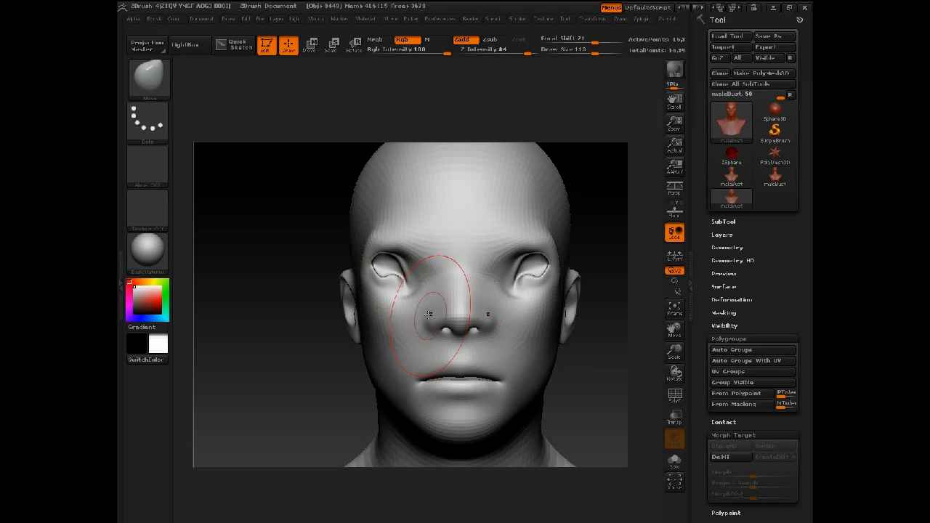
key("space")
mouse_move(428, 313)
left_mouse_down()
mouse_move(417, 314)
mouse_move(434, 335)
mouse_move(450, 339)
left_mouse_up()
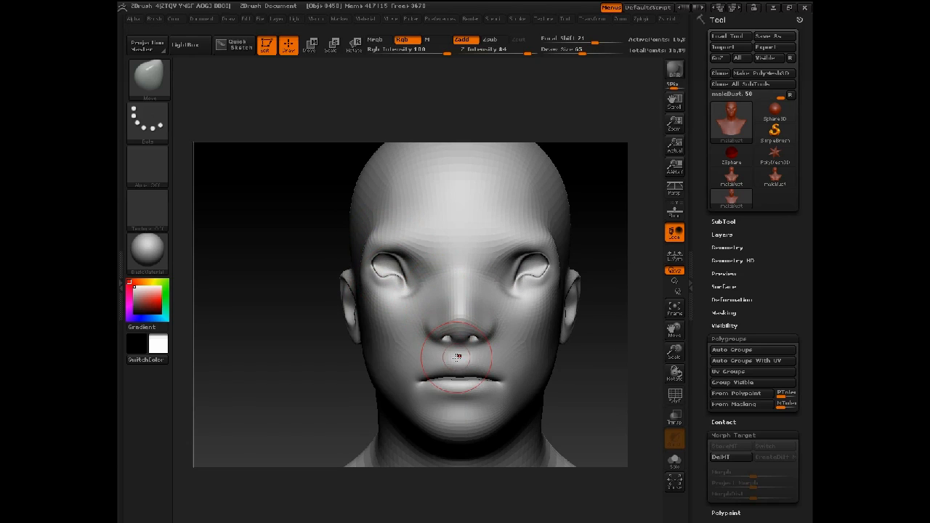
Try reshaping the mouth and chin area in profile with the Move brush at draw size 97, and revert it
left_click_drag(306, 434, 428, 372)
key("space")
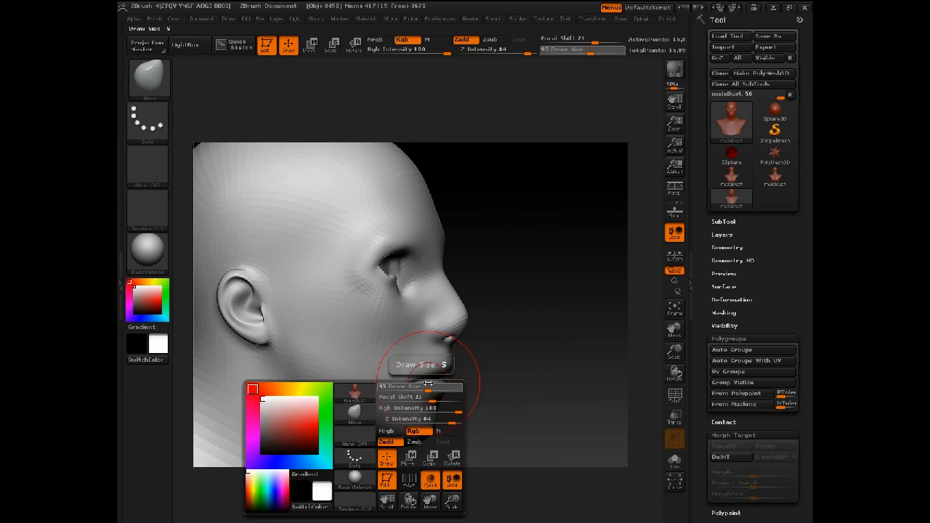
left_click_drag(432, 418, 438, 417)
mouse_move(408, 444)
left_mouse_down()
mouse_move(401, 432)
mouse_move(415, 426)
left_mouse_up()
left_click_drag(507, 417, 448, 408)
key("ctrl+z")
key("ctrl+z")
key("ctrl+z")
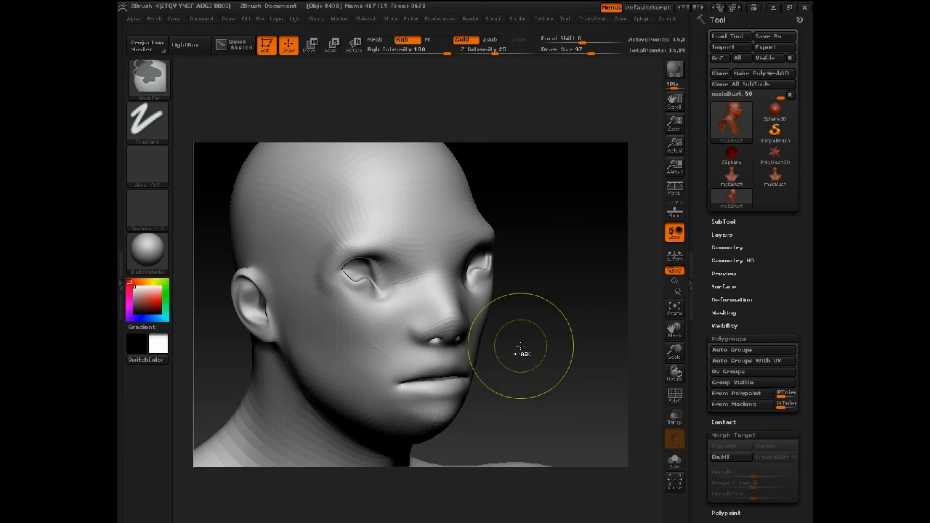
Set the Move brush draw size to 171 and reshape the brow area from front and profile views
left_click_drag(532, 341, 505, 332)
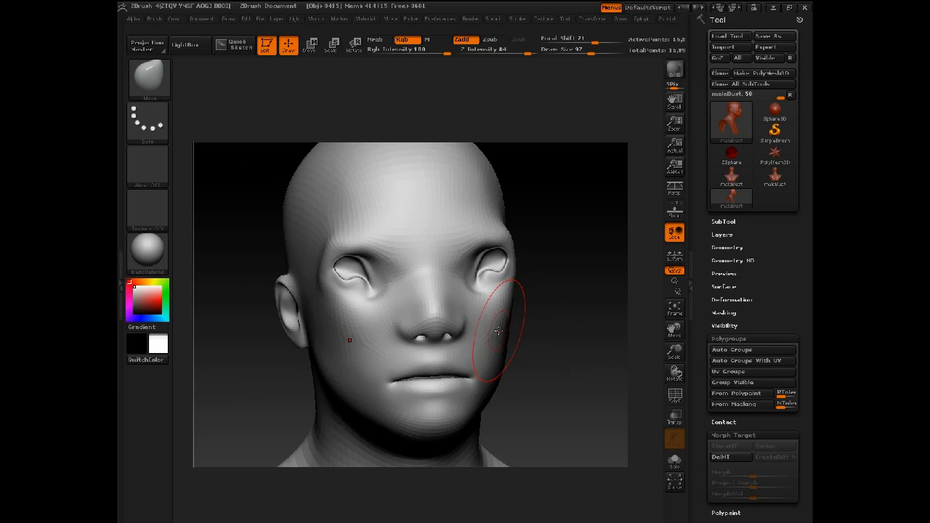
left_click_drag(558, 291, 473, 271)
key("space")
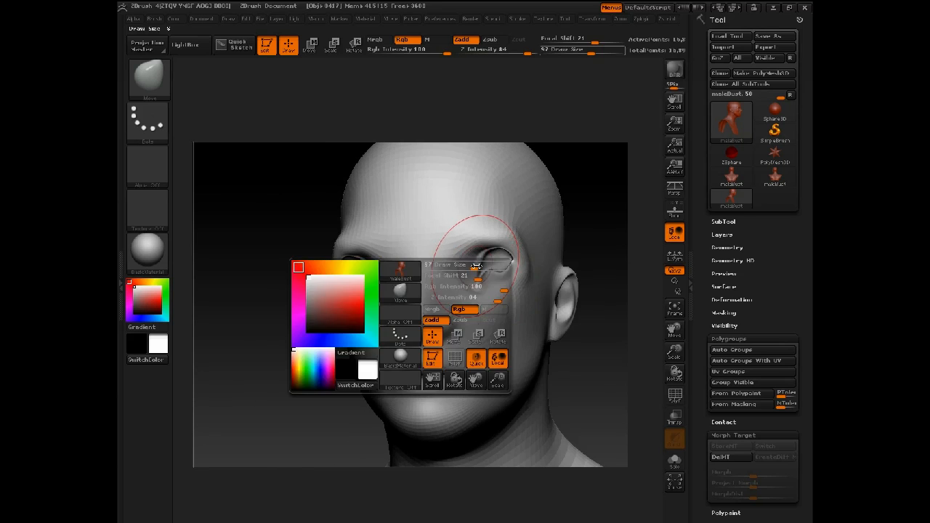
left_click_drag(299, 342, 332, 335, "shift")
left_click_drag(361, 260, 349, 254)
left_click_drag(291, 247, 356, 250)
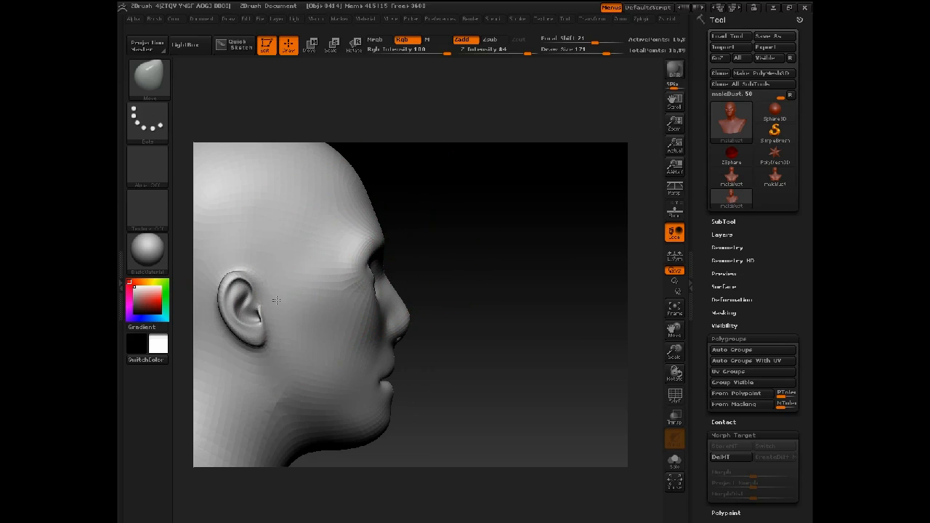
Pull the ear tips upward into points with the Move brush at draw size 41
left_click_drag(394, 202, 345, 226, "shift")
mouse_move(228, 309)
left_mouse_down("alt")
mouse_move(315, 324)
mouse_move(322, 300)
mouse_move(303, 303)
mouse_move(315, 300)
left_mouse_up("alt")
key("space")
key("space")
key("space")
key("F1")
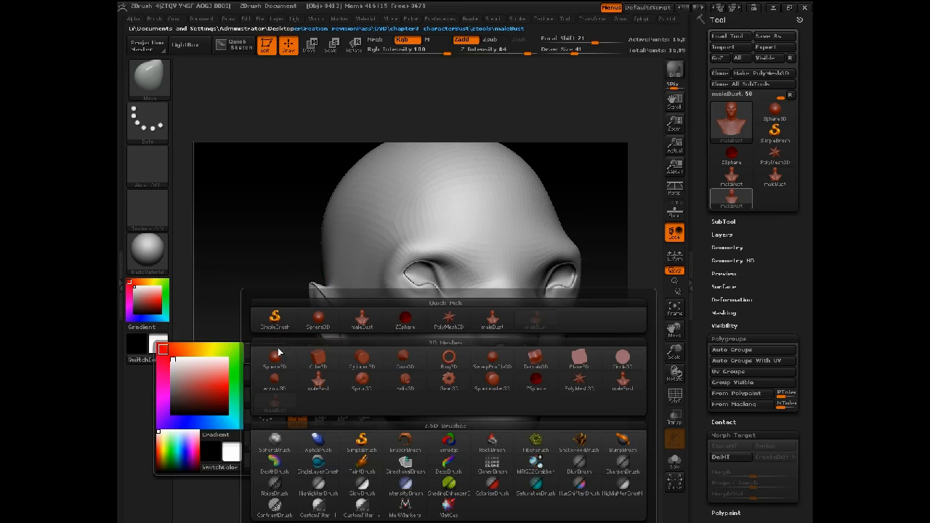
mouse_move(272, 370)
left_mouse_down("alt")
mouse_move(310, 268)
mouse_move(280, 268)
mouse_move(310, 356)
mouse_move(348, 375)
left_mouse_up("alt")
Push the temples inward above the eyes with the Move brush at draw size 74
key("space")
left_click_drag(404, 313, 414, 313)
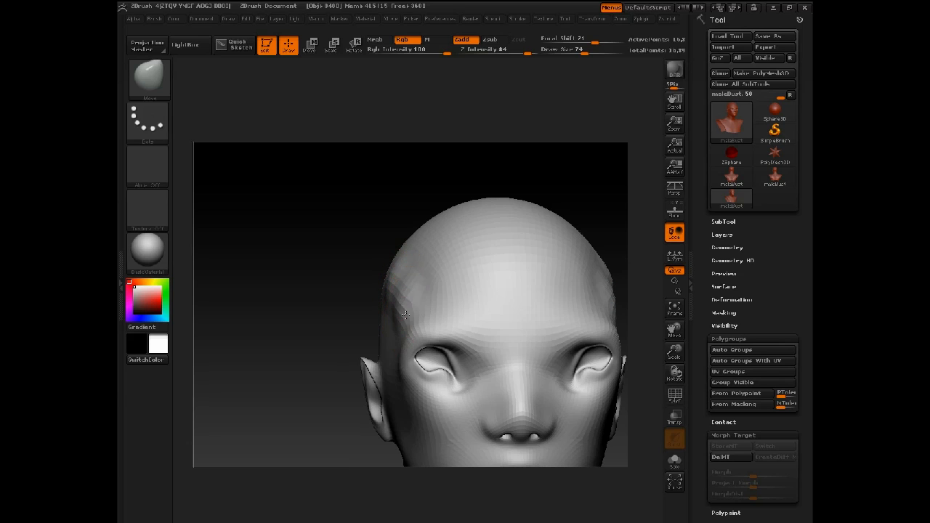
mouse_move(336, 316)
left_mouse_down()
mouse_move(318, 249)
mouse_move(271, 322)
mouse_move(291, 326)
mouse_move(282, 360)
mouse_move(303, 417)
mouse_move(369, 376)
left_mouse_up()
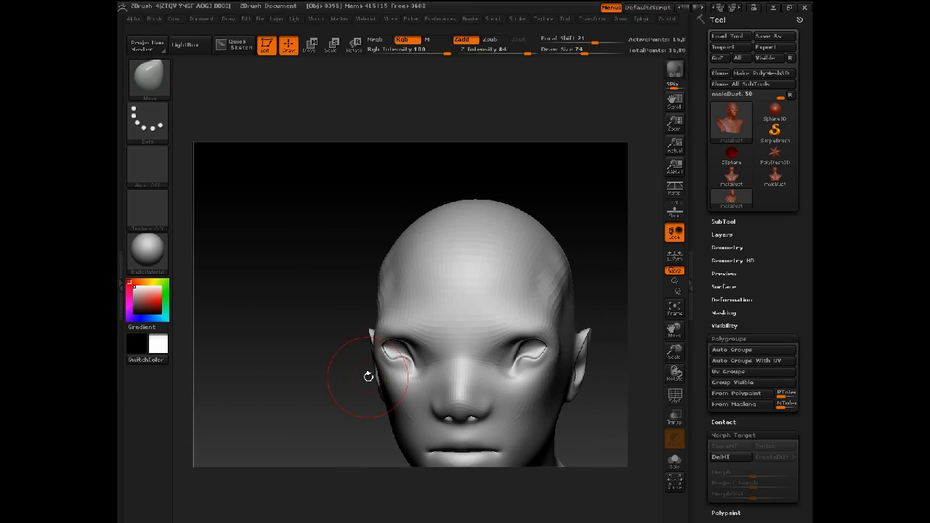
Switch to the ClayTubes brush and turn its alpha off
key("b")
key("c")
key("t")
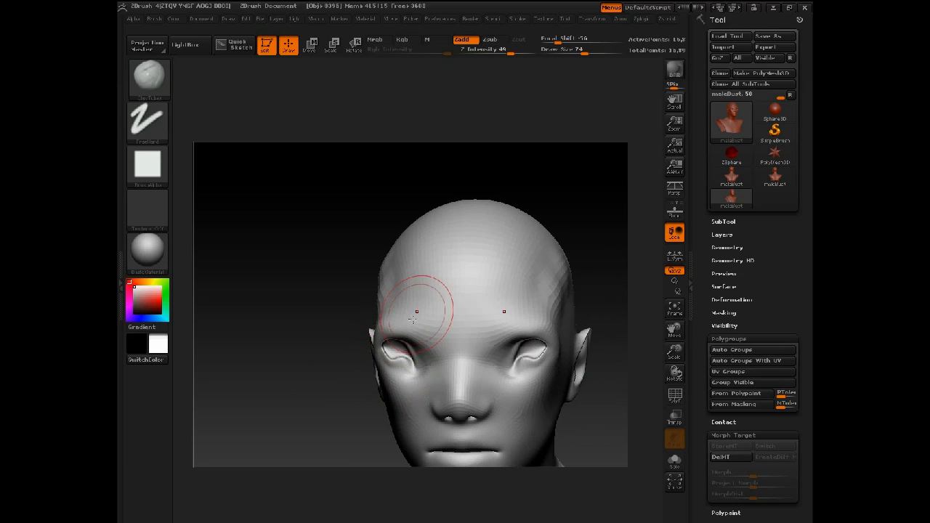
key("space")
left_click(380, 352)
left_click(347, 357)
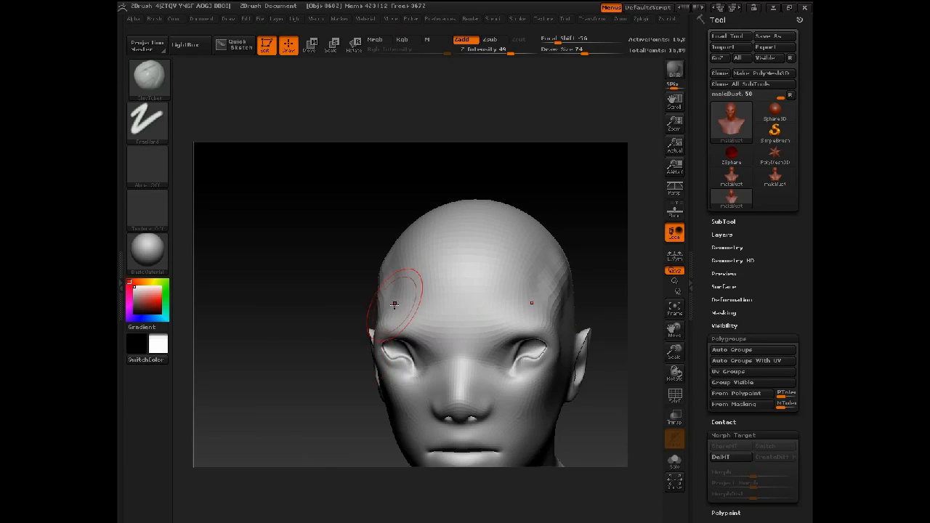
Build up the forehead with ClayTubes strokes at draw size 74 and smooth the raised area
key("space")
left_click_drag(378, 314, 390, 313)
mouse_move(461, 269)
left_mouse_down()
mouse_move(434, 284)
mouse_move(446, 298)
mouse_move(434, 285)
mouse_move(434, 249)
mouse_move(455, 251)
left_mouse_up()
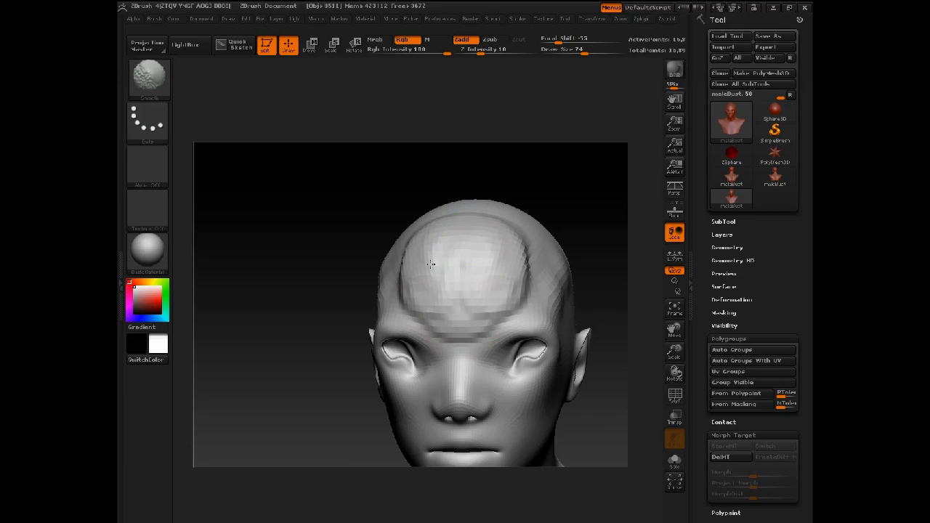
left_click_drag(452, 286, 456, 254, "shift")
Set the ClayTubes brush to focal shift -24, Z Intensity 12 and draw size 88
key("space")
left_click(433, 163)
key("space")
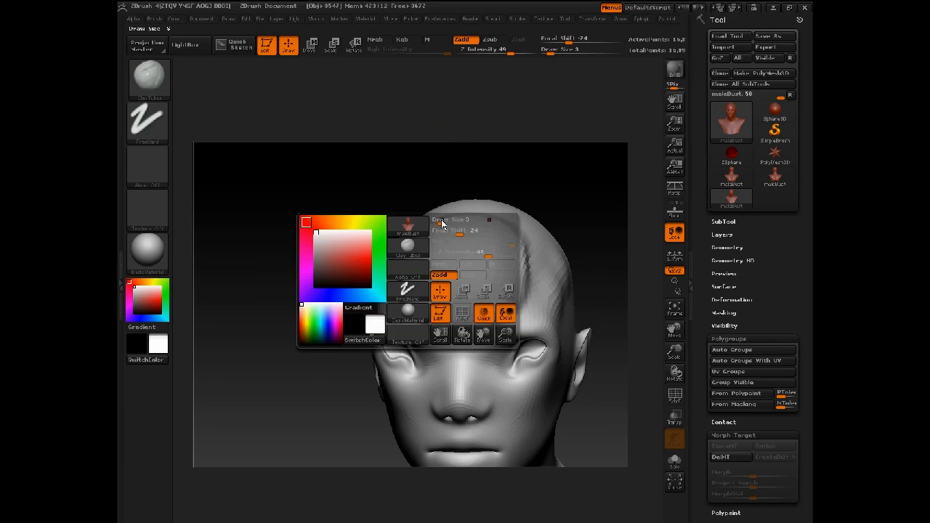
left_click(462, 254)
key("space")
left_click(483, 245)
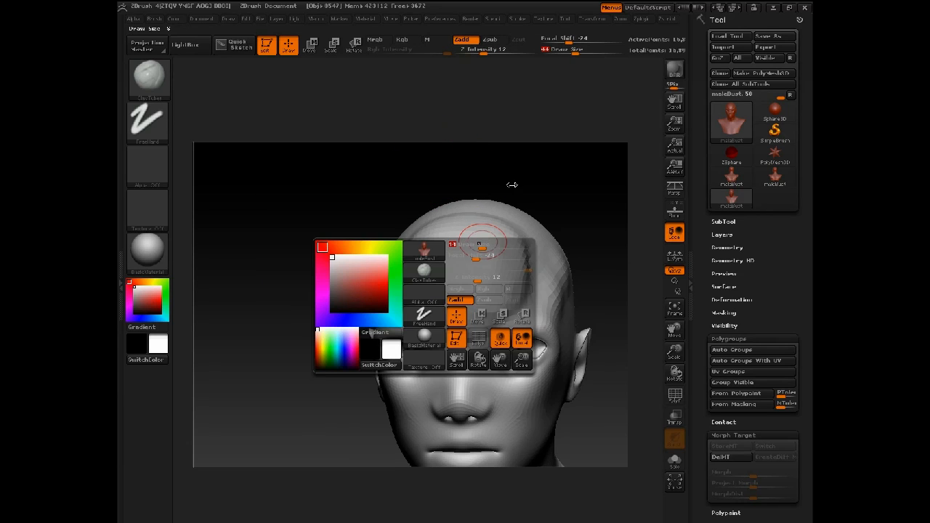
left_click(496, 245)
Build up the forehead and side planes of the skull with ClayTubes and smooth the transitions
mouse_move(590, 233)
left_mouse_down()
mouse_move(488, 266)
mouse_move(512, 273)
mouse_move(501, 240)
mouse_move(488, 270)
mouse_move(453, 299)
left_mouse_up()
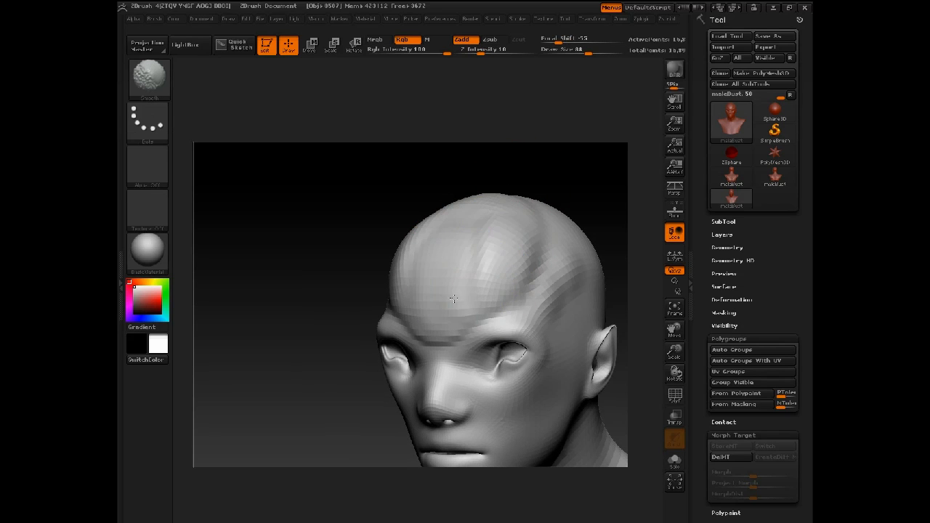
left_click_drag(309, 229, 362, 277)
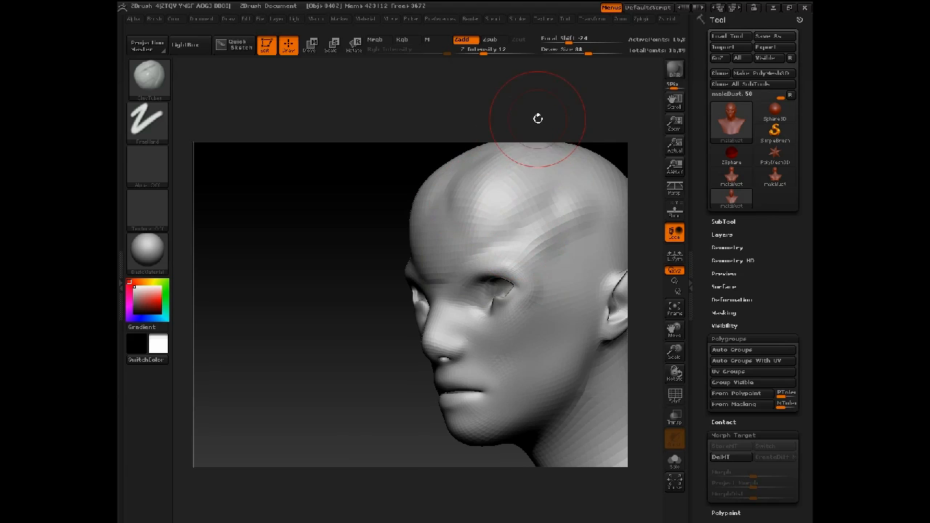
mouse_move(535, 119)
left_mouse_down()
mouse_move(508, 177)
mouse_move(507, 211)
left_mouse_up()
mouse_move(482, 211)
left_mouse_down()
mouse_move(470, 167)
mouse_move(473, 191)
mouse_move(461, 168)
mouse_move(397, 230)
left_mouse_up()
left_click_drag(326, 289, 313, 353)
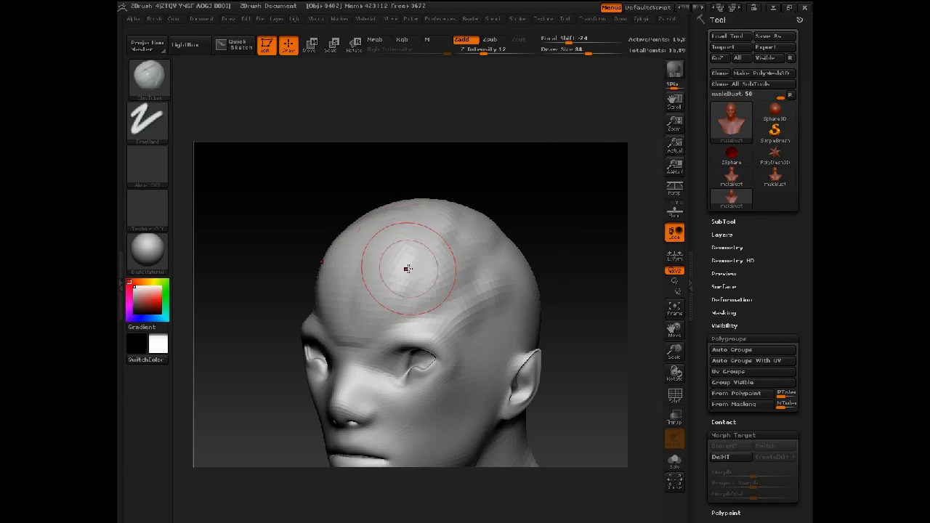
Block in the cheekbones between the eyes and ears with ClayTubes at draw size 50
mouse_move(545, 276)
left_mouse_down()
mouse_move(555, 183)
mouse_move(582, 193)
mouse_move(581, 177)
mouse_move(499, 284)
left_mouse_up()
key("space")
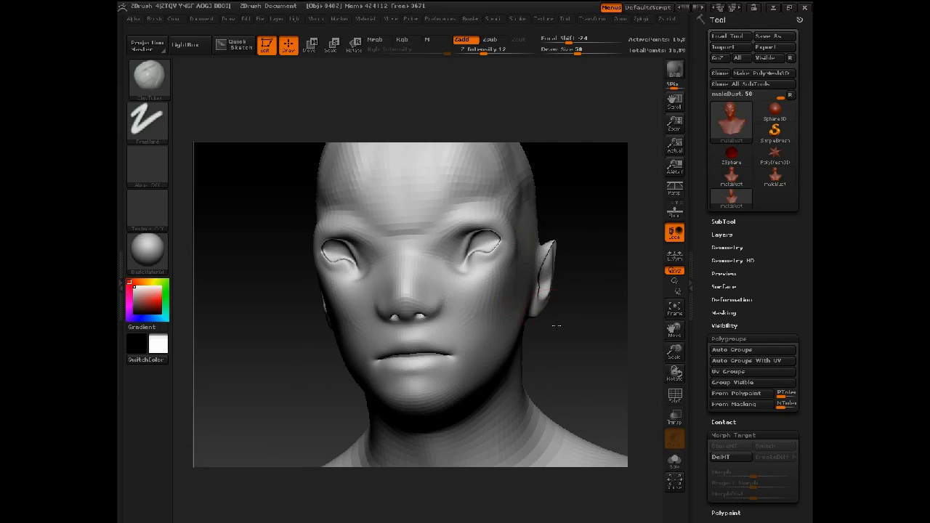
left_click_drag(556, 324, 499, 311)
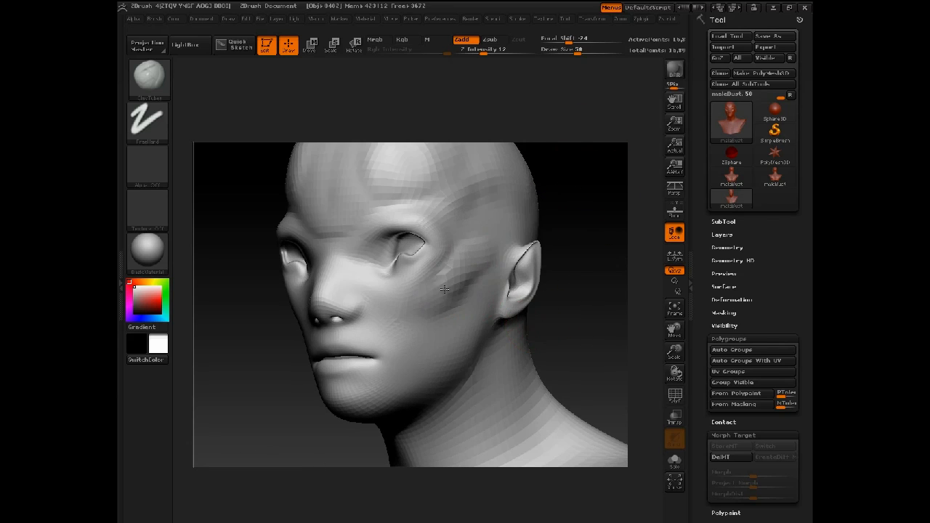
Hide the ear and lower-jaw polygroups, mask the remaining head and neck, and show the whole bust again
mouse_move(561, 244)
left_mouse_down("alt")
mouse_move(567, 220)
mouse_move(554, 268)
left_mouse_up("alt")
key("ctrl+shift")
left_click(516, 308, "ctrl+shift")
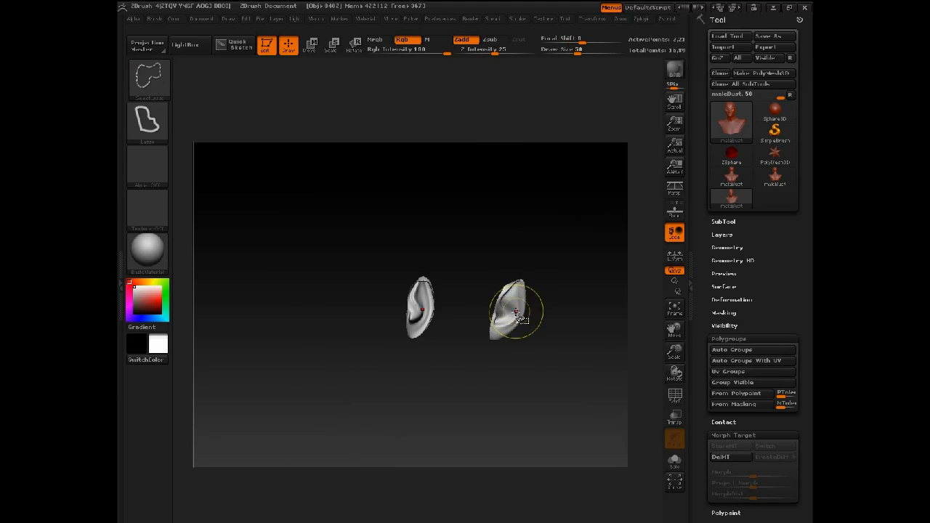
left_click_drag(543, 310, 560, 309, "ctrl+shift")
left_click(492, 311, "ctrl+shift")
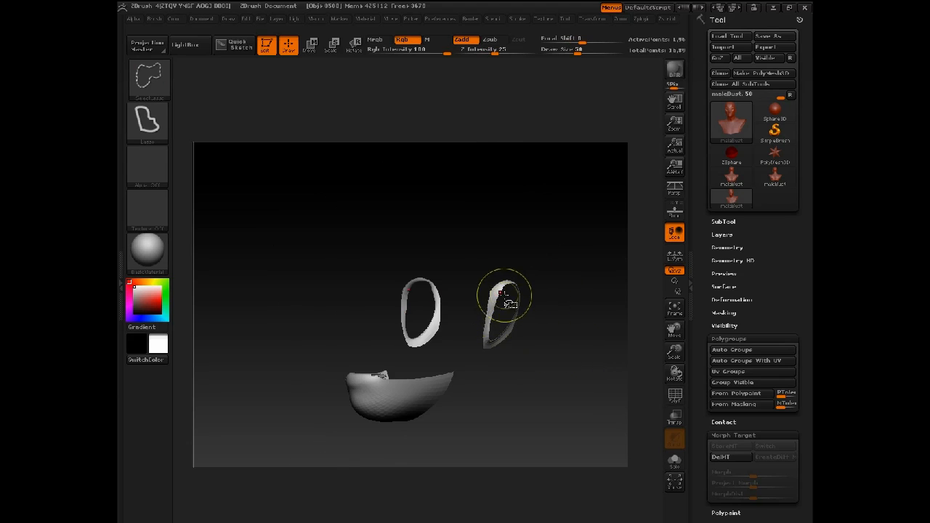
left_click(508, 303, "ctrl+shift")
left_click(555, 289, "ctrl+shift")
left_click(529, 294, "ctrl+shift")
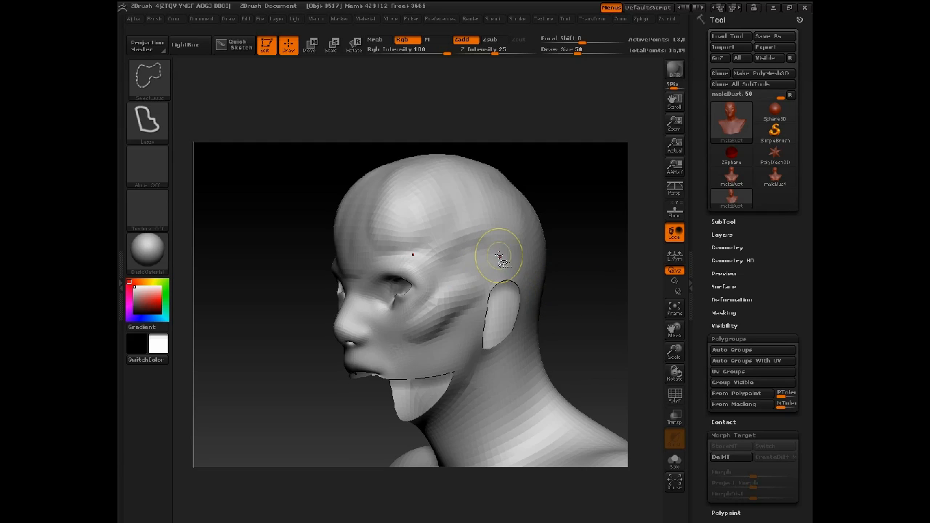
left_click(589, 222, "ctrl+shift")
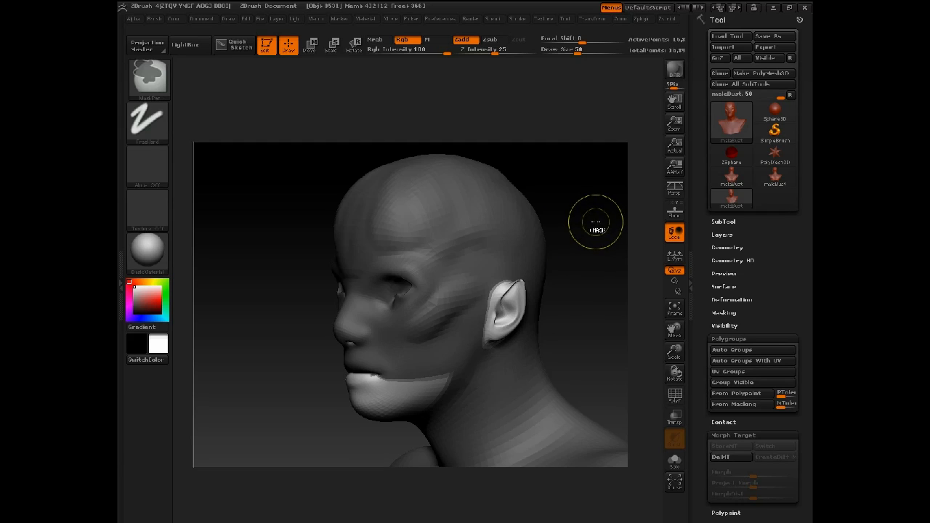
Step down two subdivision levels and adjust the mask to cover the jaw and free the area around the ears
key("shift+d")
key("shift+d")
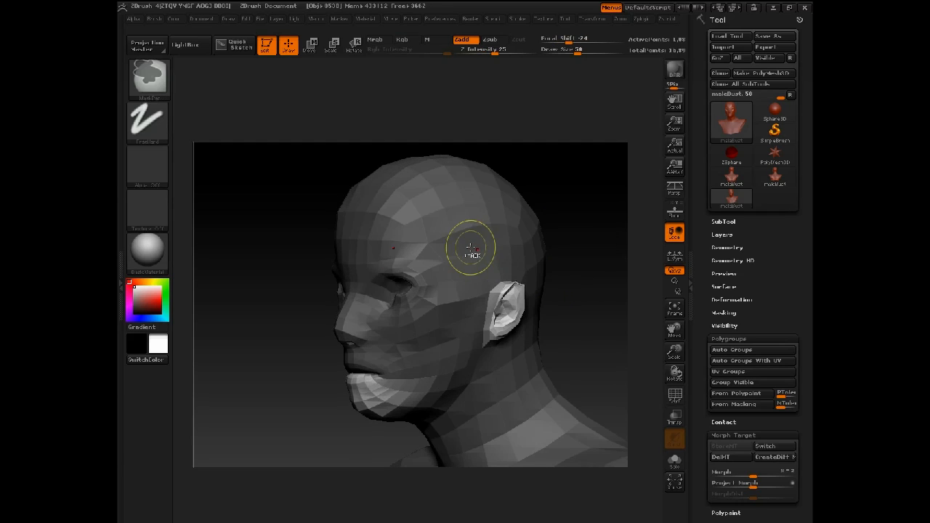
key("space")
left_click_drag(484, 269, 512, 270)
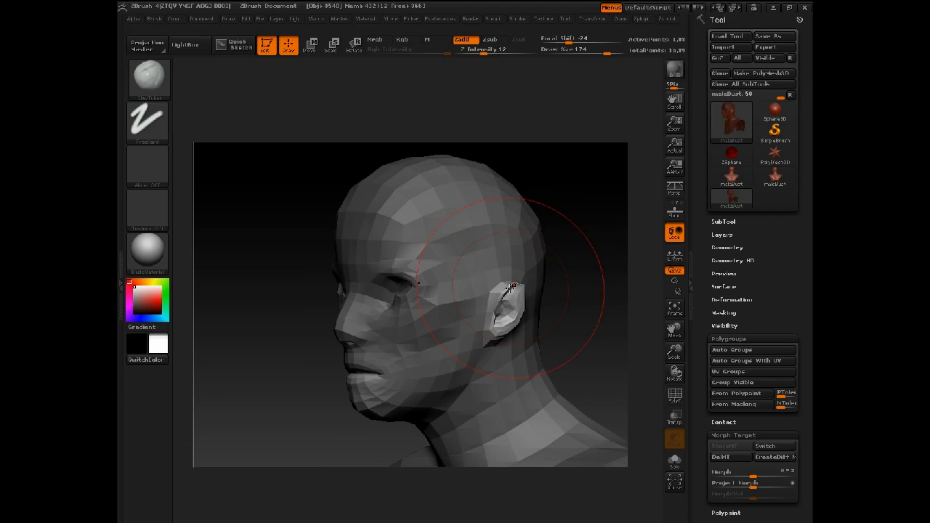
key("space")
key("ctrl")
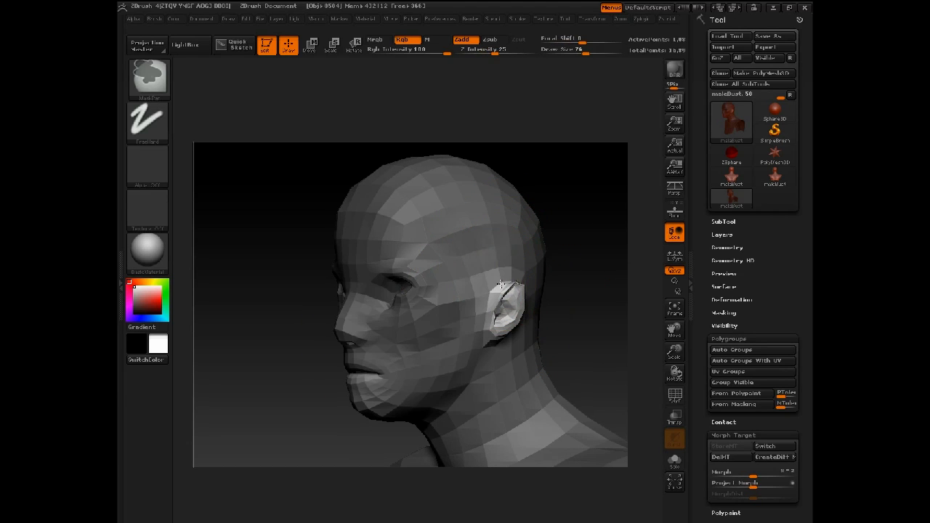
key("space")
left_click_drag(526, 283, 540, 284)
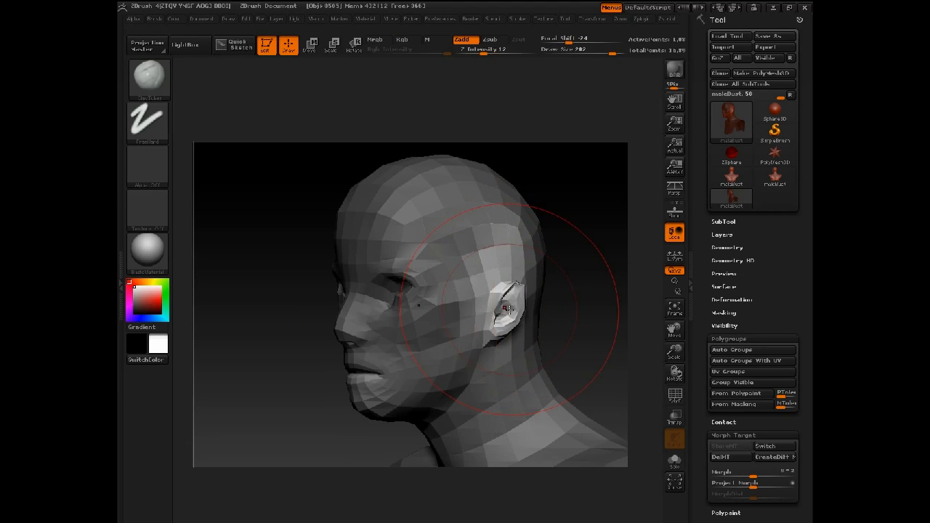
Pull the ears upward with the Move brush at draw size 202, and refine them at draw size 154
key("ctrl+z")
key("b")
key("m")
key("v")
left_click_drag(508, 311, 509, 289)
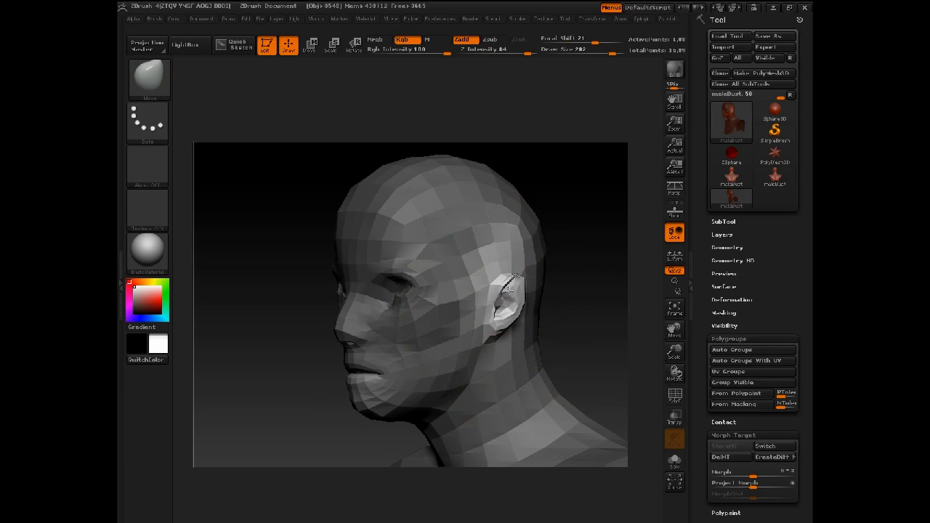
key("ctrl")
key("space")
left_click_drag(492, 322, 482, 323)
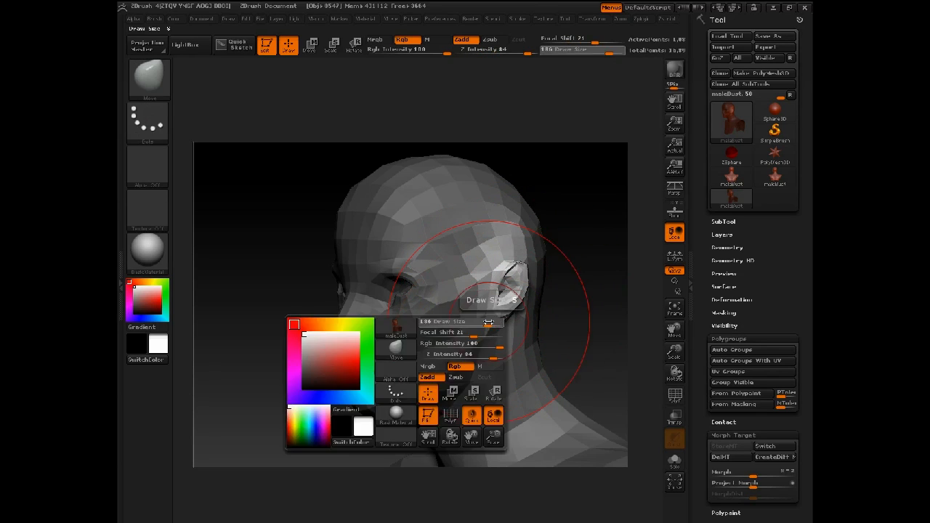
key("ctrl")
key("ctrl+z")
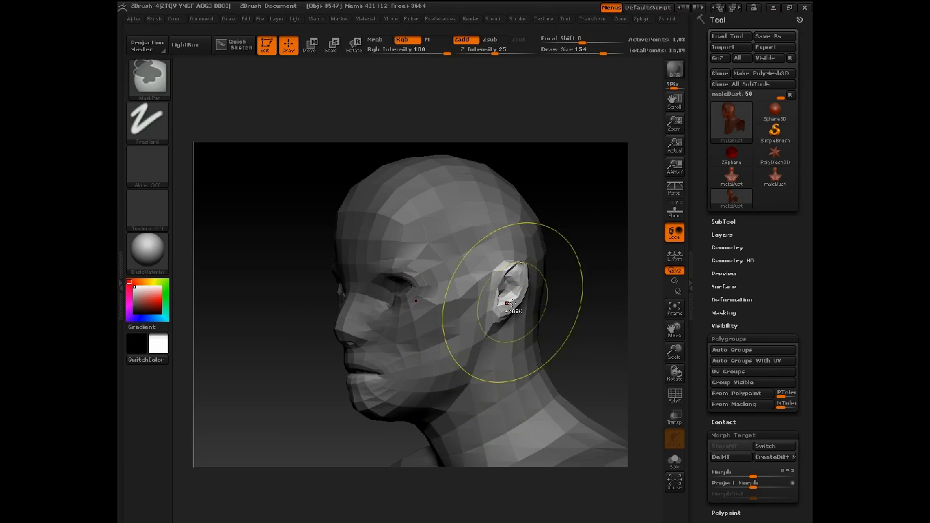
left_click_drag(524, 299, 514, 286)
Adjust the ears' angle to the head from the front with the Move brush at draw sizes 199 and 103
left_click_drag(556, 237, 600, 232)
key("space")
left_click_drag(362, 267, 371, 268)
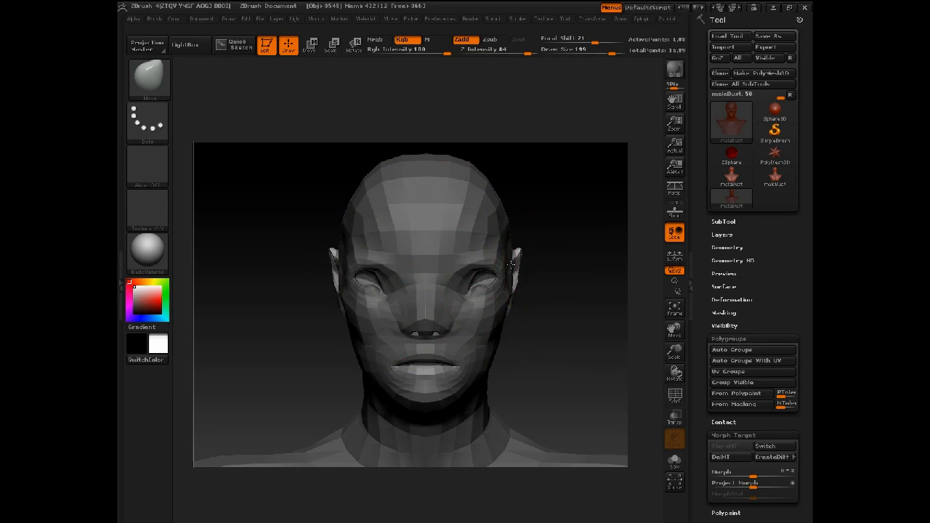
key("space")
mouse_move(519, 270)
left_mouse_down()
mouse_move(508, 271)
mouse_move(511, 307)
left_mouse_up()
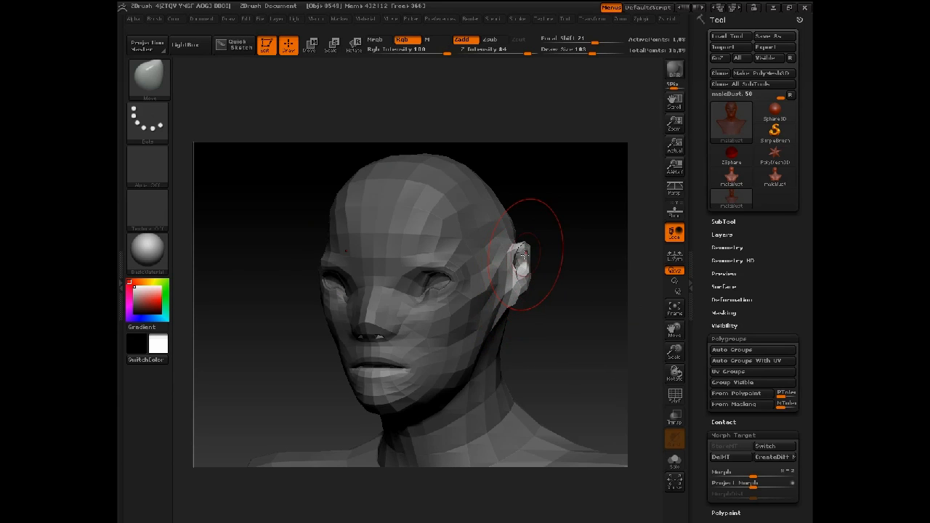
mouse_move(532, 234)
left_mouse_down()
mouse_move(573, 203)
mouse_move(593, 208)
mouse_move(552, 218)
mouse_move(550, 181)
mouse_move(548, 214)
mouse_move(568, 245)
mouse_move(591, 239)
mouse_move(558, 247)
left_mouse_up()
Turn on perspective and pull the upper ear tips away from the skull with the Move brush at draw size 67
key("p")
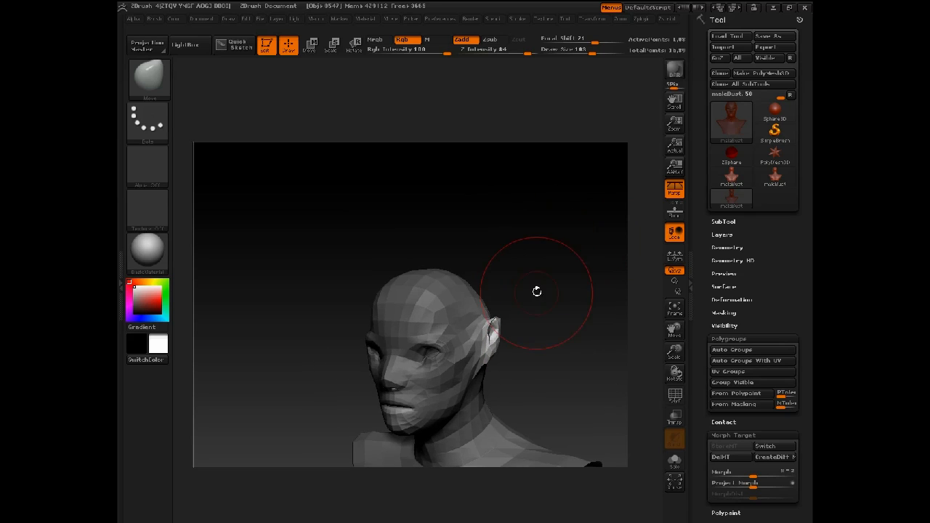
key("s")
mouse_move(514, 292)
left_mouse_down()
mouse_move(505, 292)
mouse_move(546, 291)
mouse_move(477, 291)
left_mouse_up()
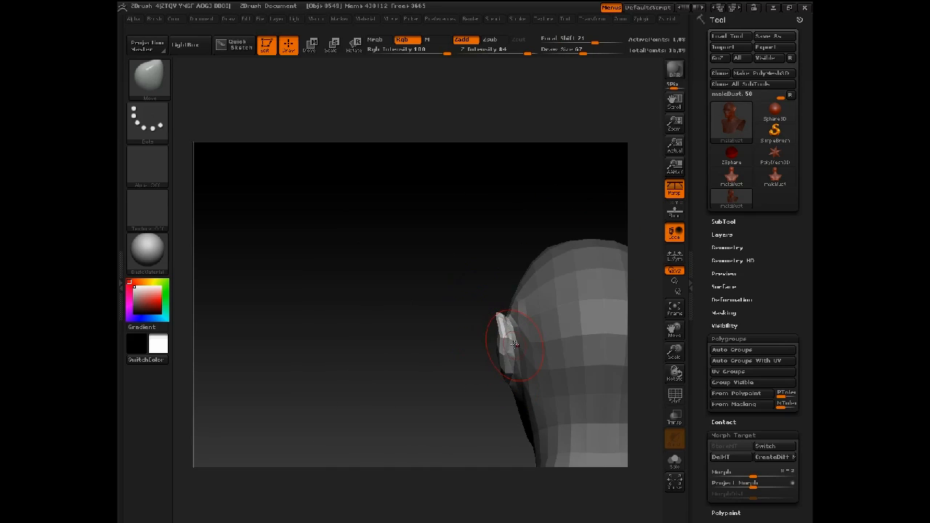
key("ctrl+shift")
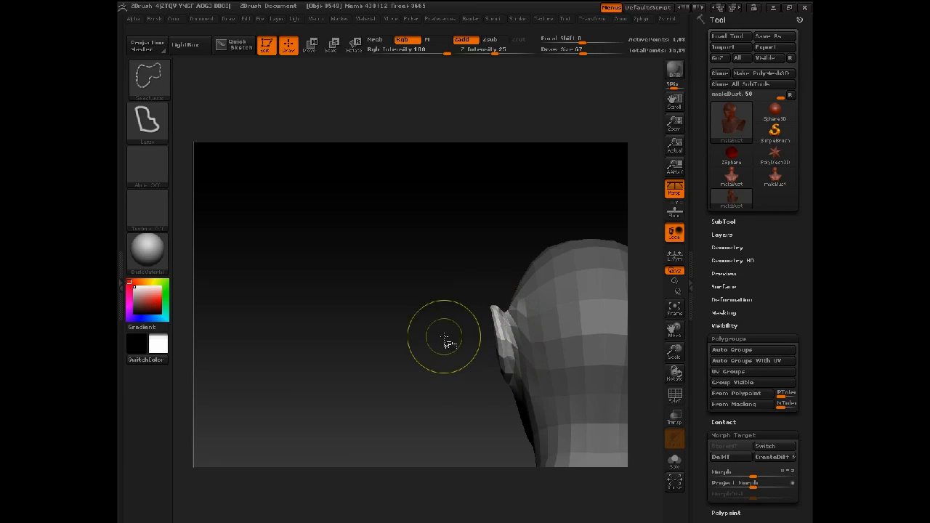
left_click(500, 356, "ctrl+shift")
left_click(454, 355, "ctrl+shift")
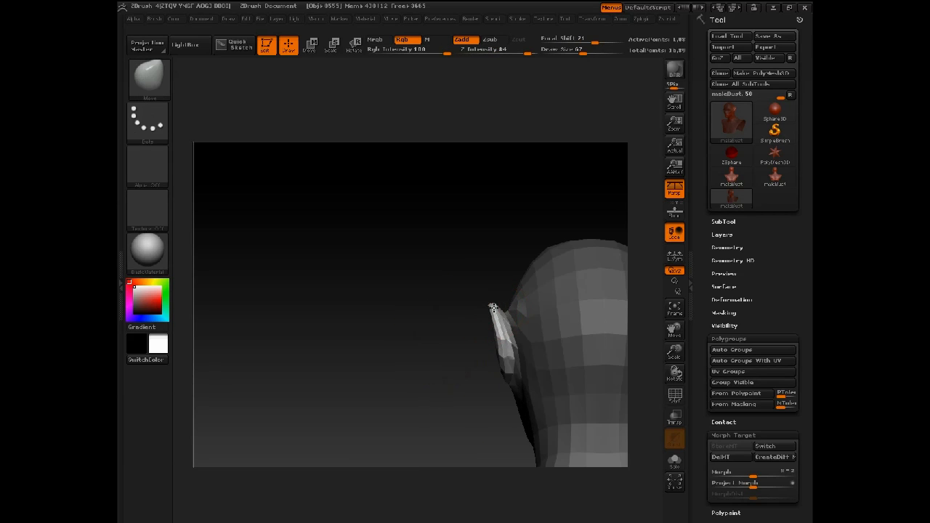
Clear the mask and step back up two subdivision levels
left_click_drag(441, 331, 553, 238)
key("d")
key("d")
left_click_drag(531, 164, 512, 336, "alt")
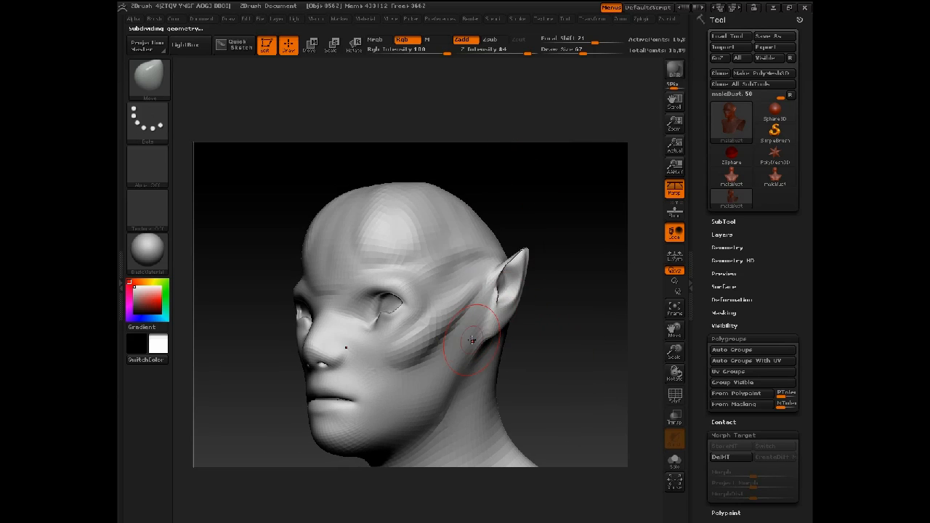
Define the cheekbone ridge and the hollow beneath it with ClayTubes at draw sizes 37 and 27
key("b")
key("c")
key("t")
key("space")
mouse_move(458, 299)
left_mouse_down()
mouse_move(449, 299)
mouse_move(460, 299)
left_mouse_up()
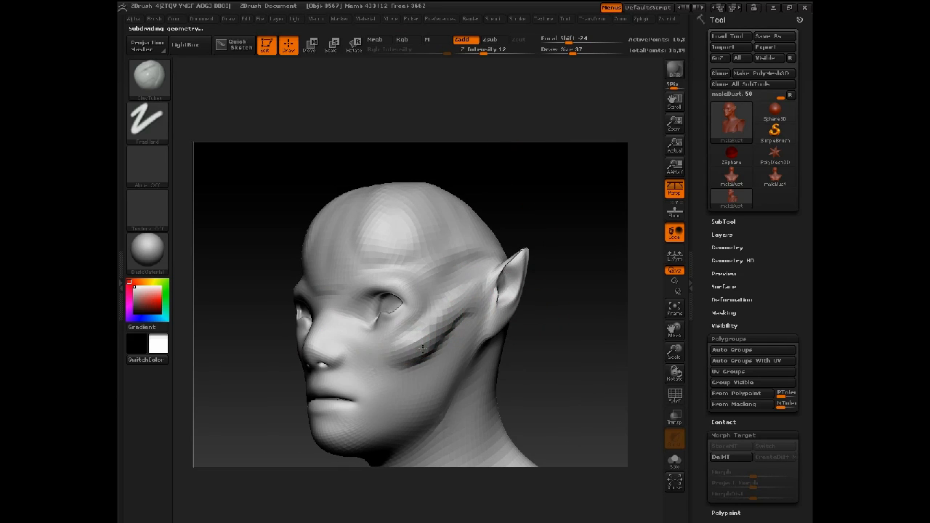
key("space")
left_click_drag(428, 288, 423, 286)
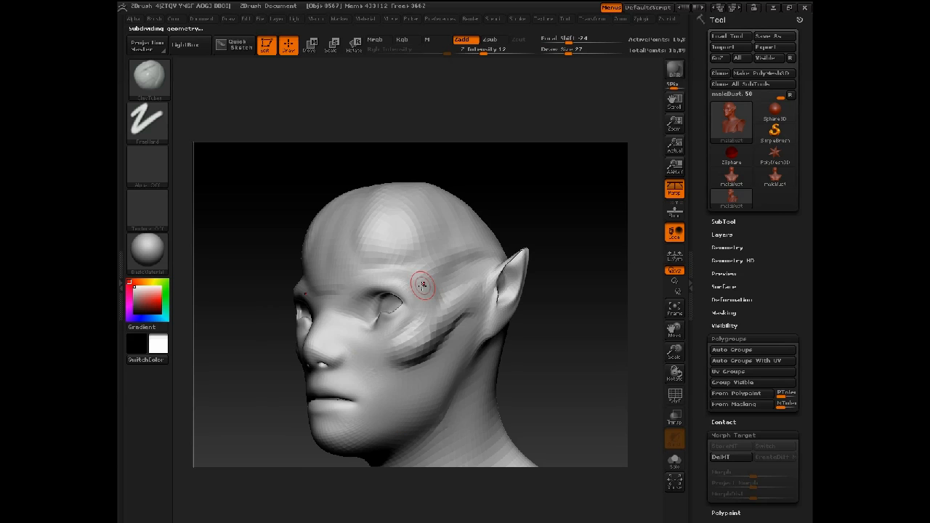
Sculpt small ridges on the cheekbone below the outer eye corner with the Standard brush at draw sizes 27 and 21
left_click_drag(234, 394, 358, 397)
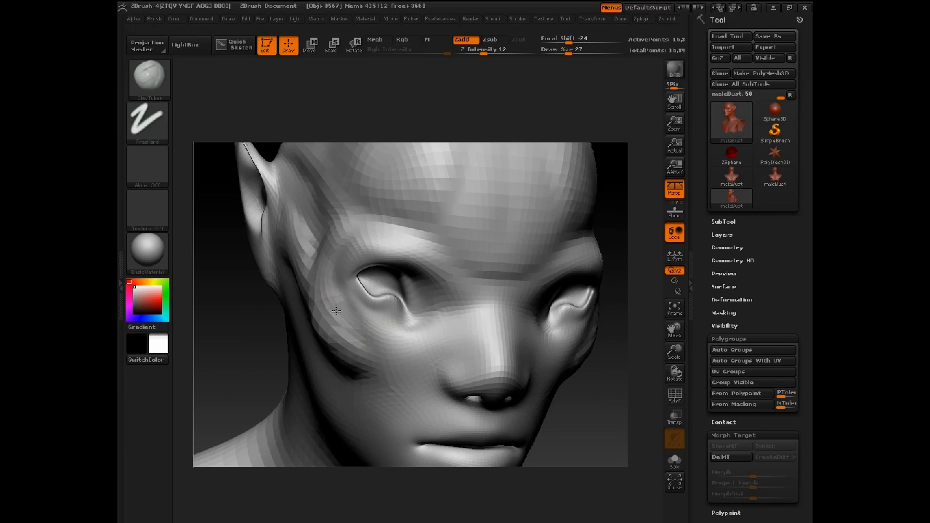
key("b")
key("s")
key("t")
mouse_move(330, 295)
left_mouse_down()
mouse_move(360, 347)
mouse_move(330, 303)
left_mouse_up()
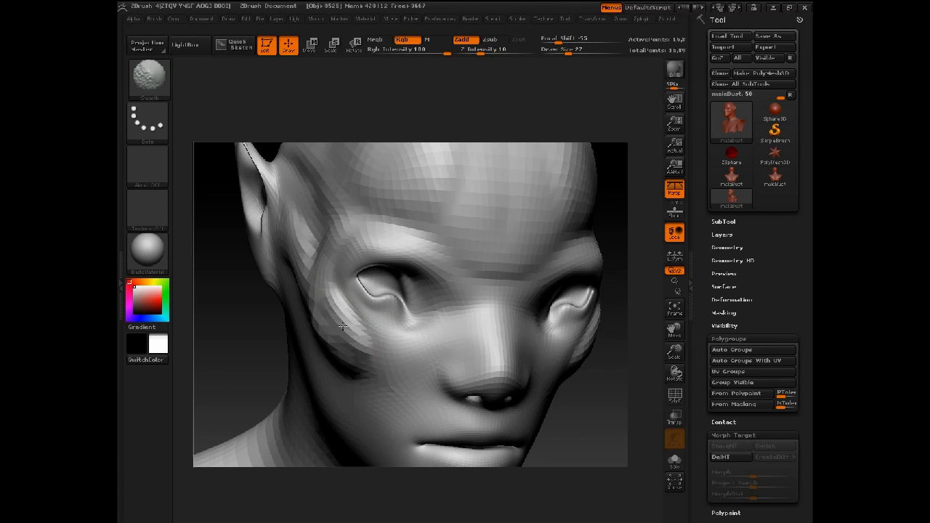
key("space")
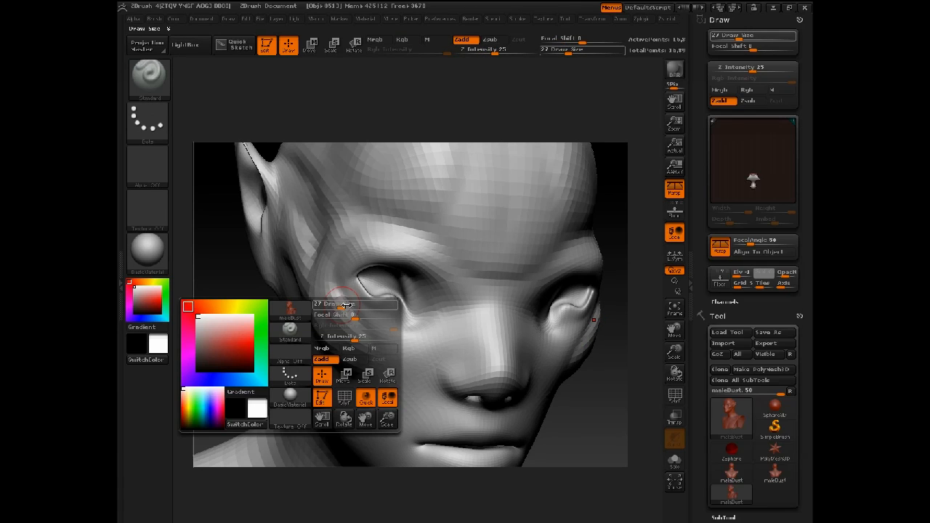
left_click_drag(345, 305, 342, 296)
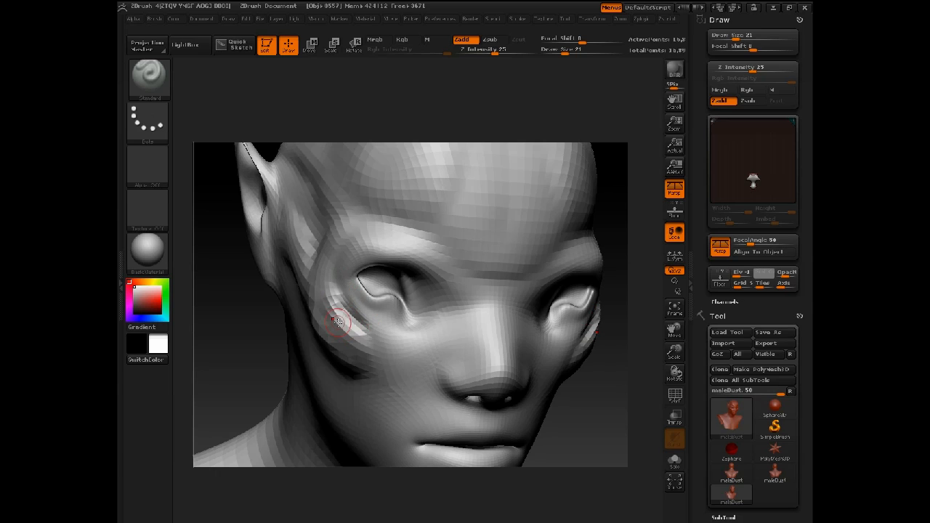
Build up the side of the cheek below the cheekbone with ClayTubes at draw size 33
key("b")
key("c")
key("t")
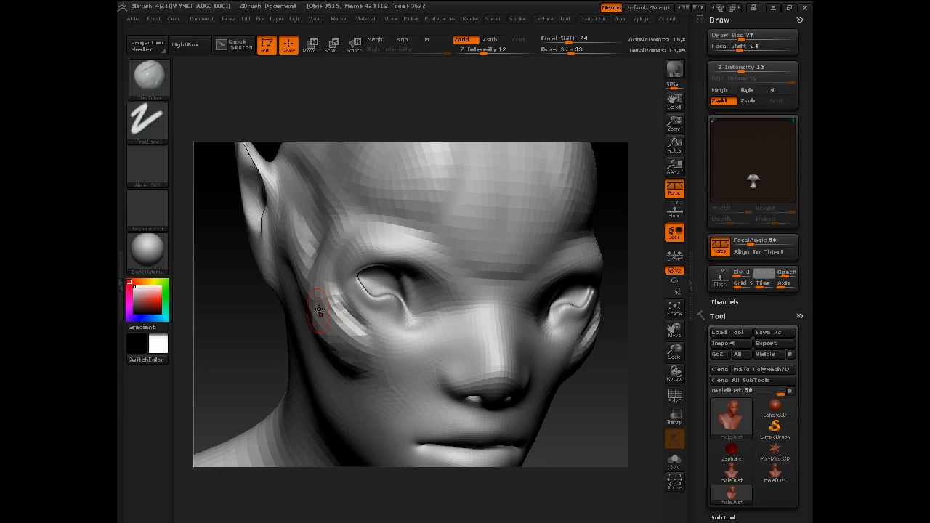
left_click_drag(319, 310, 349, 345)
key("space")
mouse_move(369, 380)
left_mouse_down()
mouse_move(383, 396)
mouse_move(398, 369)
mouse_move(377, 404)
left_mouse_up()
Add volume to the upper lip with ClayTubes at draw size 29
mouse_move(569, 408)
left_mouse_down()
mouse_move(560, 409)
mouse_move(538, 247)
left_mouse_up()
mouse_move(584, 207)
left_mouse_down()
mouse_move(535, 152)
mouse_move(516, 102)
mouse_move(505, 210)
left_mouse_up()
key("space")
left_click(430, 320)
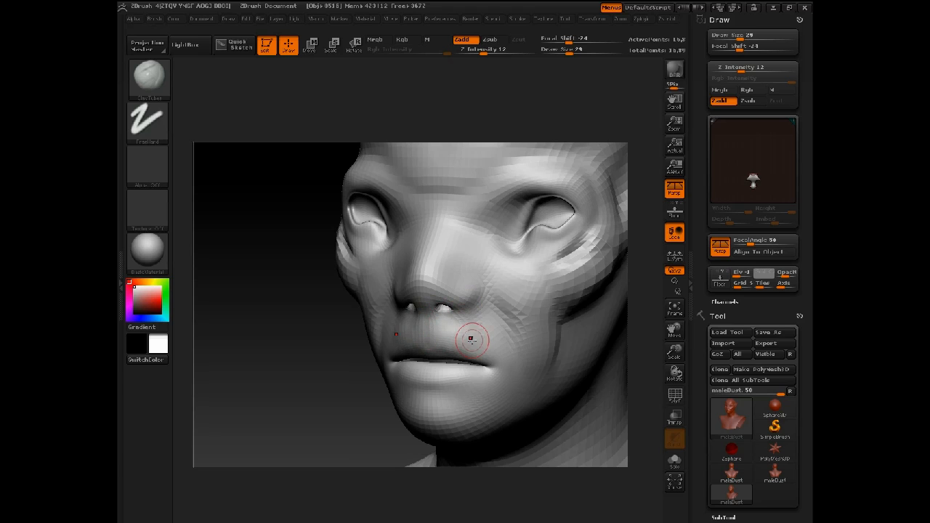
Pull the nose tip and nostrils upward with the Move brush at draw size 53
key("b")
key("m")
key("v")
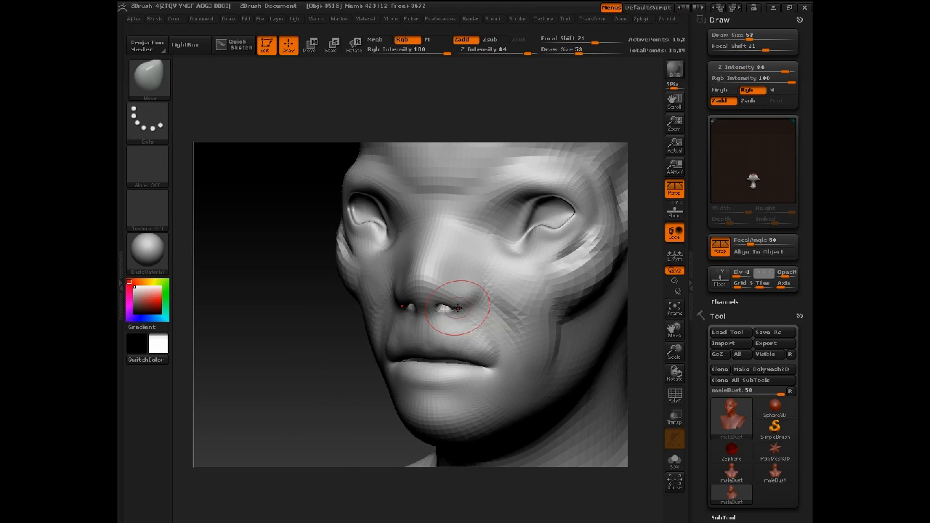
mouse_move(445, 302)
left_mouse_down()
mouse_move(441, 277)
mouse_move(452, 296)
mouse_move(443, 301)
left_mouse_up()
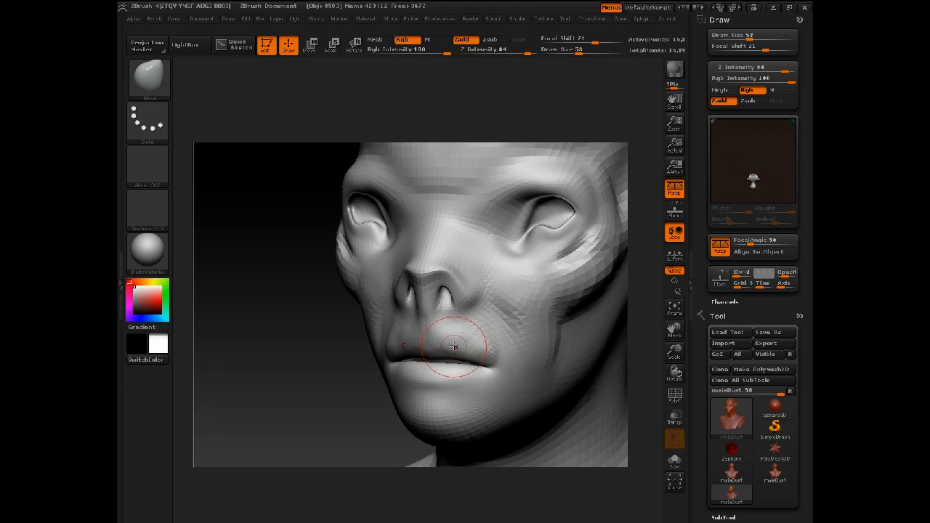
Build up the nose bridge and mouth area with ClayTubes at draw size 38, and the jaw muscles at draw size 72
key("b")
key("c")
key("t")
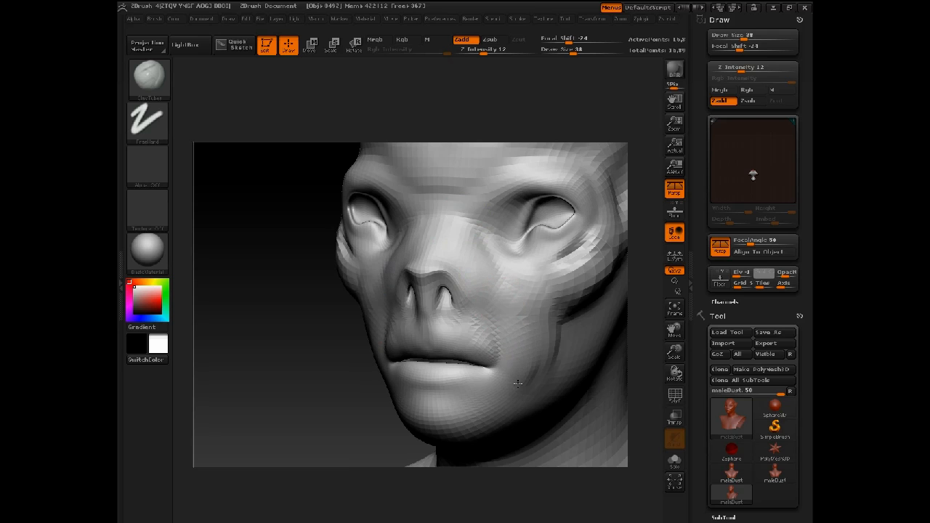
mouse_move(344, 386)
left_mouse_down()
mouse_move(356, 349)
mouse_move(334, 303)
mouse_move(401, 286)
mouse_move(367, 301)
mouse_move(363, 353)
mouse_move(338, 277)
mouse_move(331, 322)
left_mouse_up()
key("space")
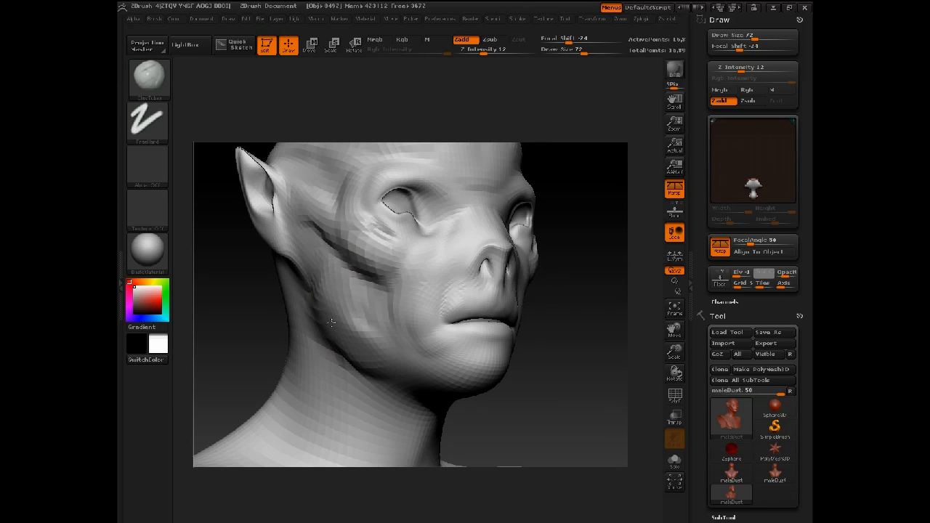
mouse_move(320, 267)
left_mouse_down()
mouse_move(363, 342)
mouse_move(429, 392)
mouse_move(483, 365)
mouse_move(472, 375)
left_mouse_up()
Isolate the lower-jaw polygroup, mask it, and show the whole bust again
left_click_drag(551, 396, 514, 387)
mouse_move(602, 297)
left_mouse_down("alt")
mouse_move(596, 322)
mouse_move(587, 284)
mouse_move(606, 316)
mouse_move(555, 216)
mouse_move(545, 283)
left_mouse_up("alt")
key("space")
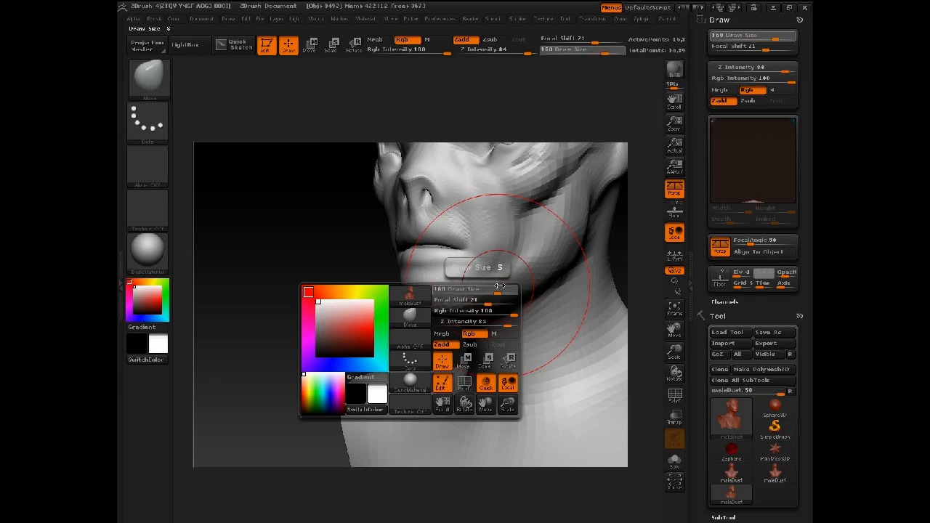
left_click(461, 303, "ctrl+shift")
left_click(373, 322, "ctrl+shift")
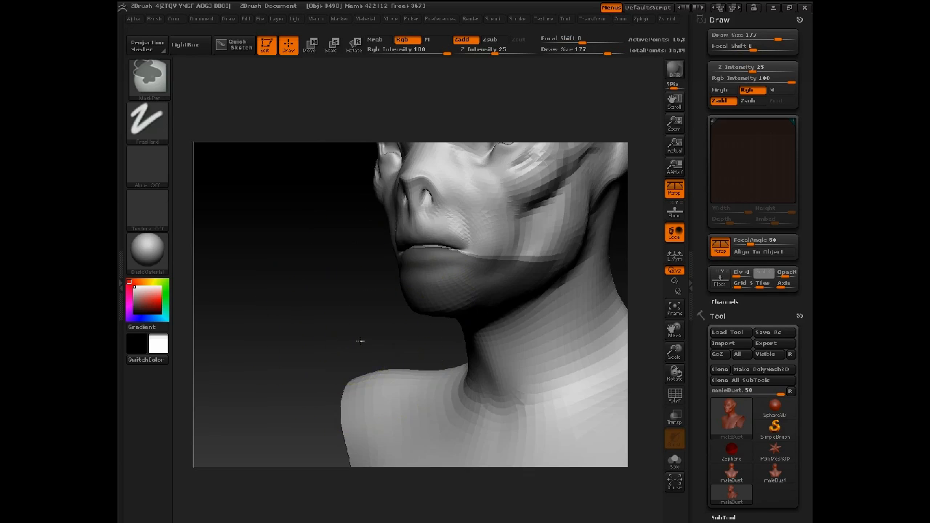
Invert the mask and pull the lower jaw forward and down with the Move brush at draw size 177, refining it at 63
mouse_move(356, 338)
left_mouse_down()
mouse_move(326, 291)
mouse_move(338, 317)
mouse_move(439, 243)
mouse_move(356, 351)
mouse_move(391, 330)
left_mouse_up()
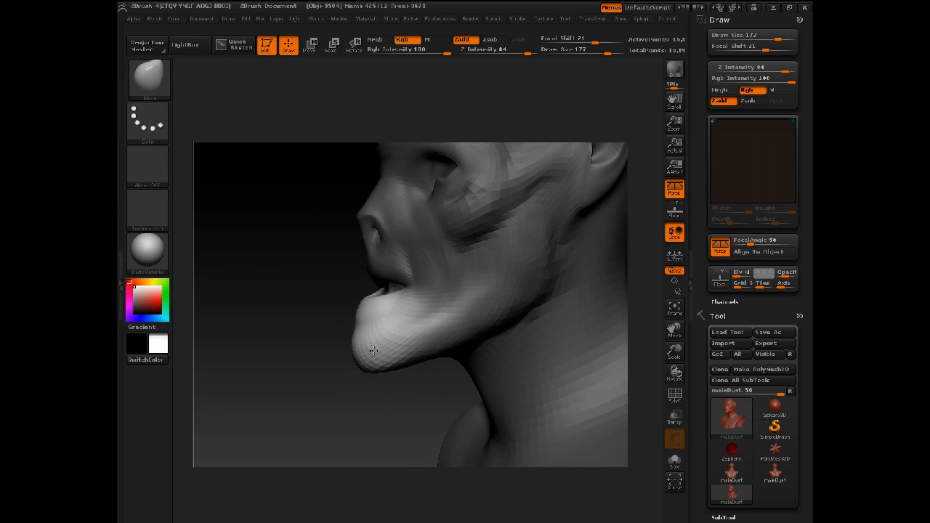
mouse_move(291, 392)
left_mouse_down()
mouse_move(370, 386)
mouse_move(463, 332)
mouse_move(490, 301)
mouse_move(386, 327)
mouse_move(411, 328)
mouse_move(420, 313)
left_mouse_up()
key("space")
key("space")
key("space")
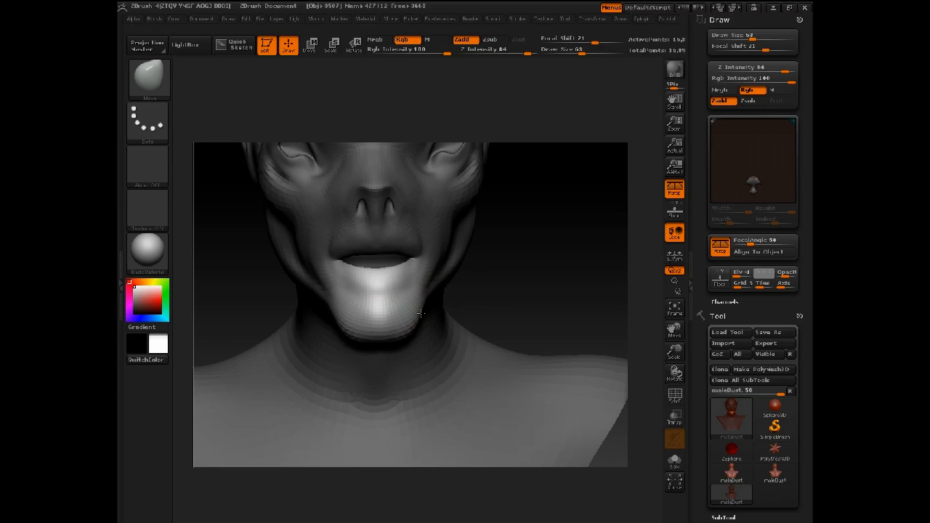
Clear the mask and refine the lower jaw and lips with the Move brush at draw sizes 108 and 65
mouse_move(488, 286)
left_mouse_down("ctrl")
mouse_move(504, 276)
mouse_move(445, 287)
left_mouse_up("ctrl")
key("space")
left_click_drag(432, 301, 441, 300)
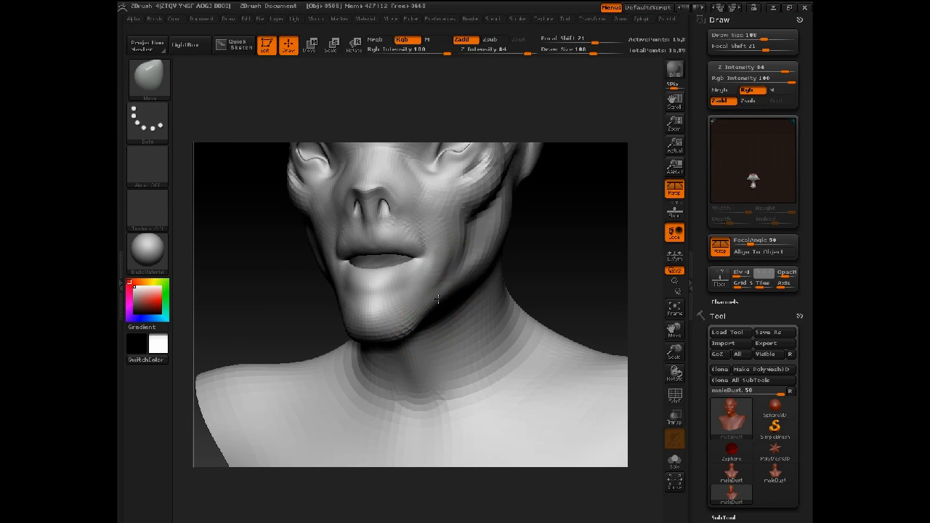
mouse_move(528, 253)
left_mouse_down("alt")
mouse_move(509, 204)
mouse_move(526, 281)
mouse_move(542, 239)
mouse_move(554, 325)
left_mouse_up("alt")
key("space")
left_click_drag(389, 318, 379, 318)
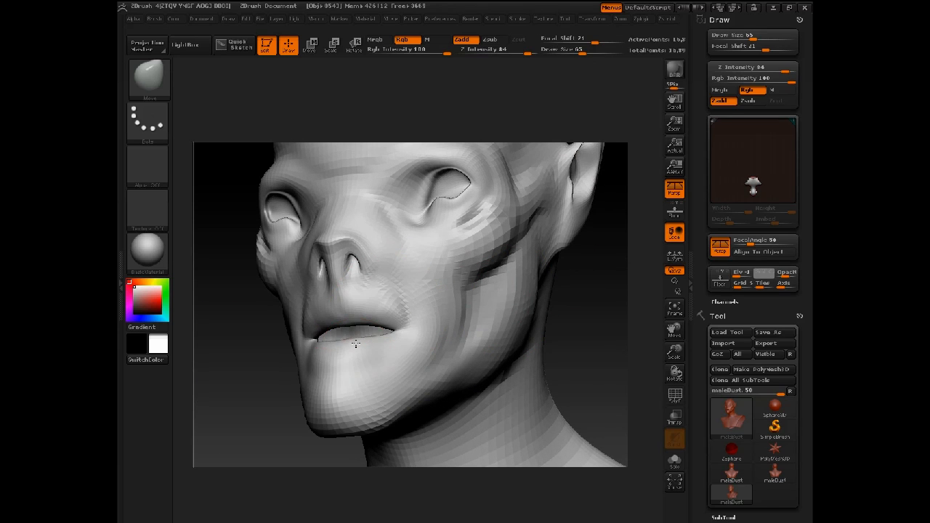
Set the draw size to 140, mask the isolated lower-jaw polygroup, and show the whole bust again
mouse_move(289, 351)
left_mouse_down()
mouse_move(403, 335)
mouse_move(430, 293)
mouse_move(521, 256)
mouse_move(532, 236)
mouse_move(568, 345)
left_mouse_up()
key("space")
left_click_drag(414, 318, 427, 318)
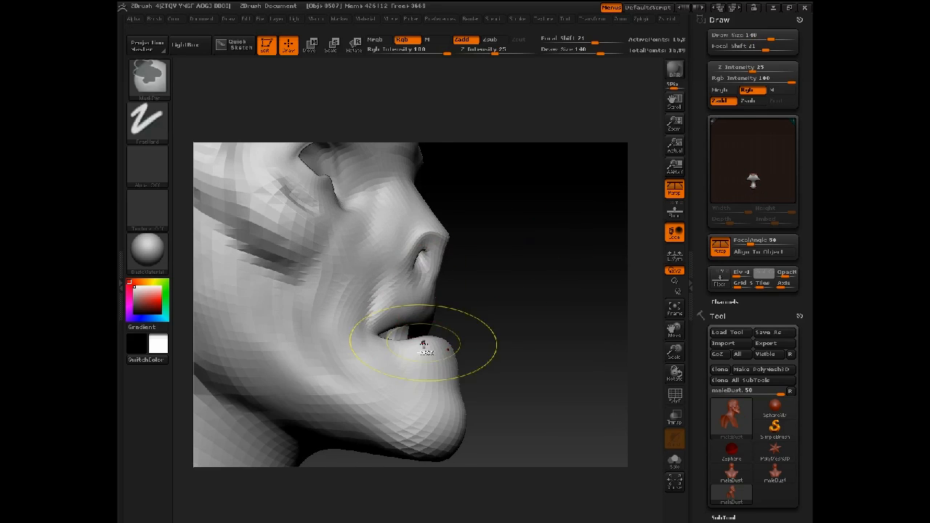
left_click(423, 345, "ctrl+shift")
left_click(494, 319, "ctrl")
left_click(456, 299, "ctrl+shift")
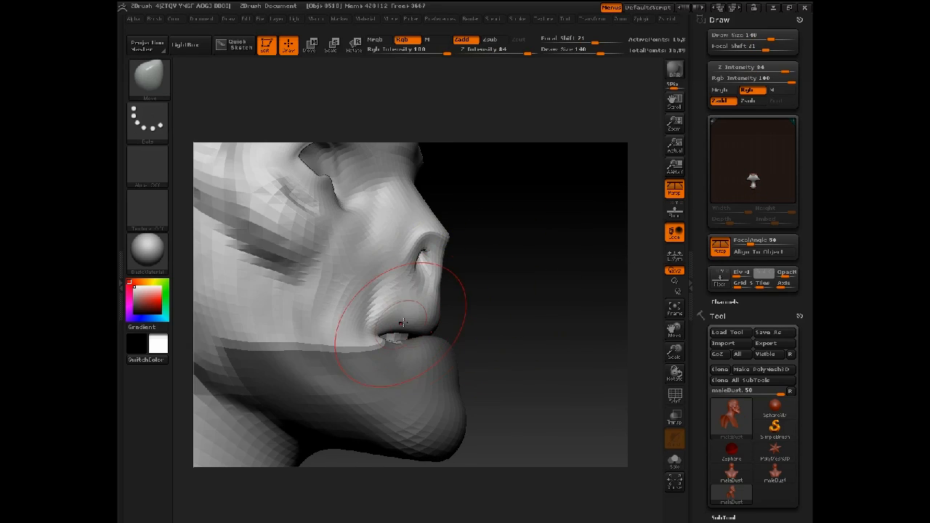
Blur the mask edge and pull the upper lip down with the Move brush at draw size 140 to close the mouth
left_click(396, 365, "ctrl")
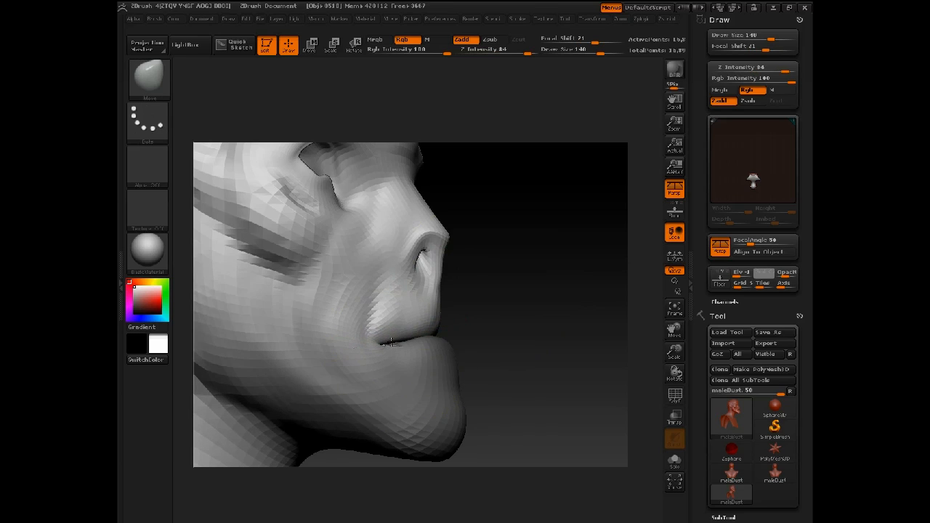
left_click_drag(585, 263, 519, 270)
left_click_drag(467, 331, 470, 333)
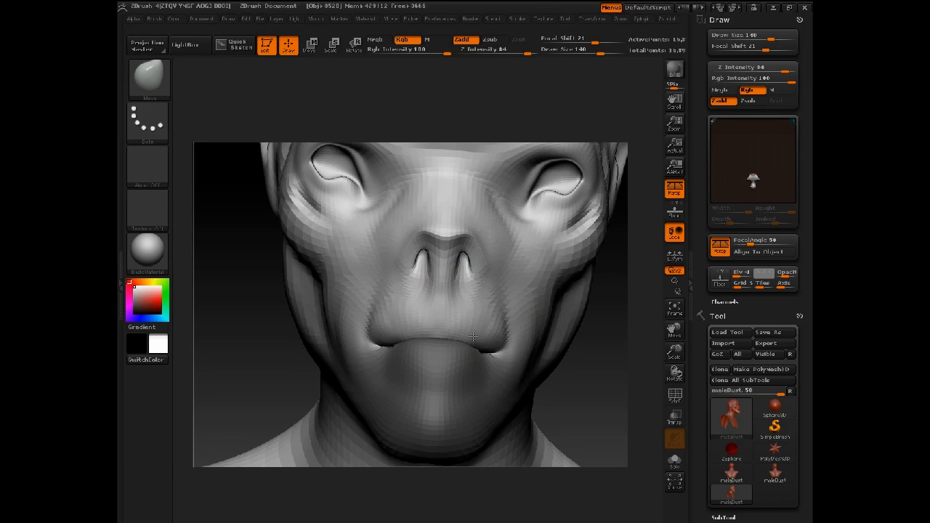
Reduce the Move brush's draw size to 68 for reshaping the area around the eyes
mouse_move(258, 370)
left_mouse_down("alt")
mouse_move(239, 288)
mouse_move(289, 359)
mouse_move(345, 363)
left_mouse_up("alt")
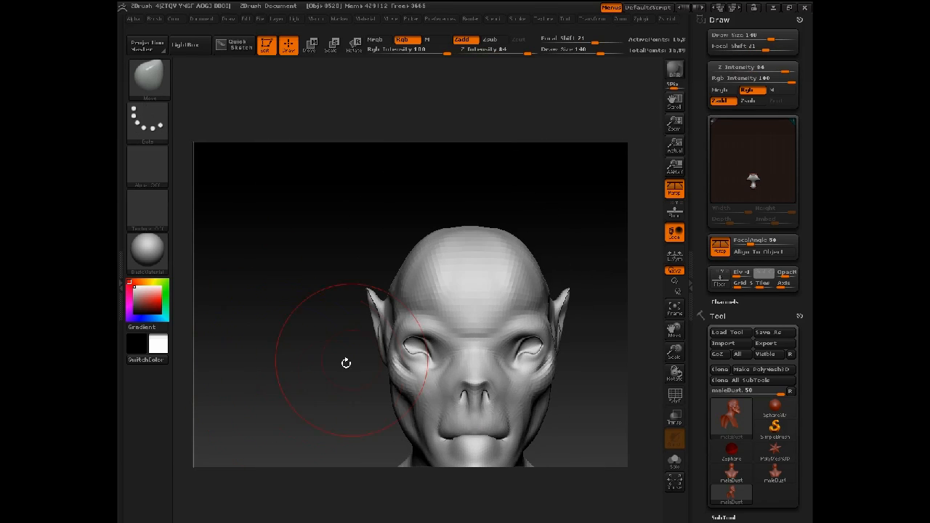
left_click_drag(389, 332, 402, 339)
key("space")
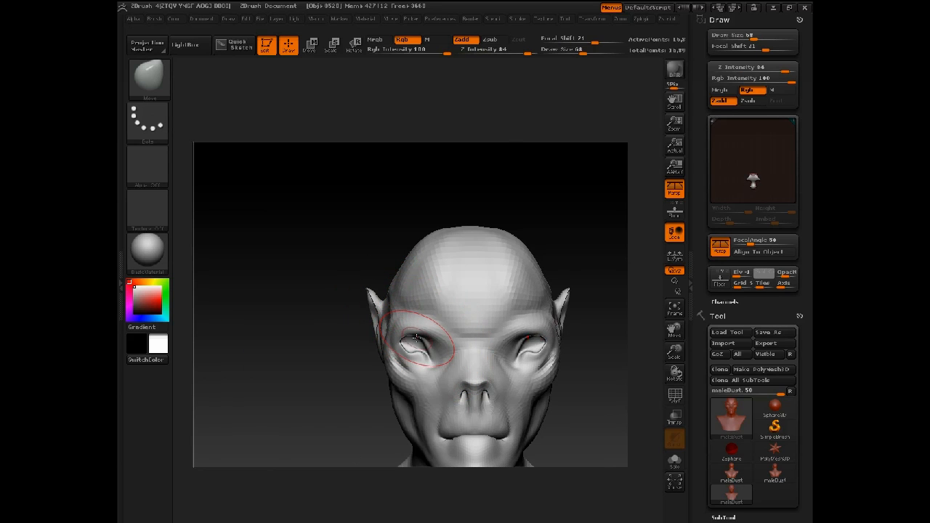